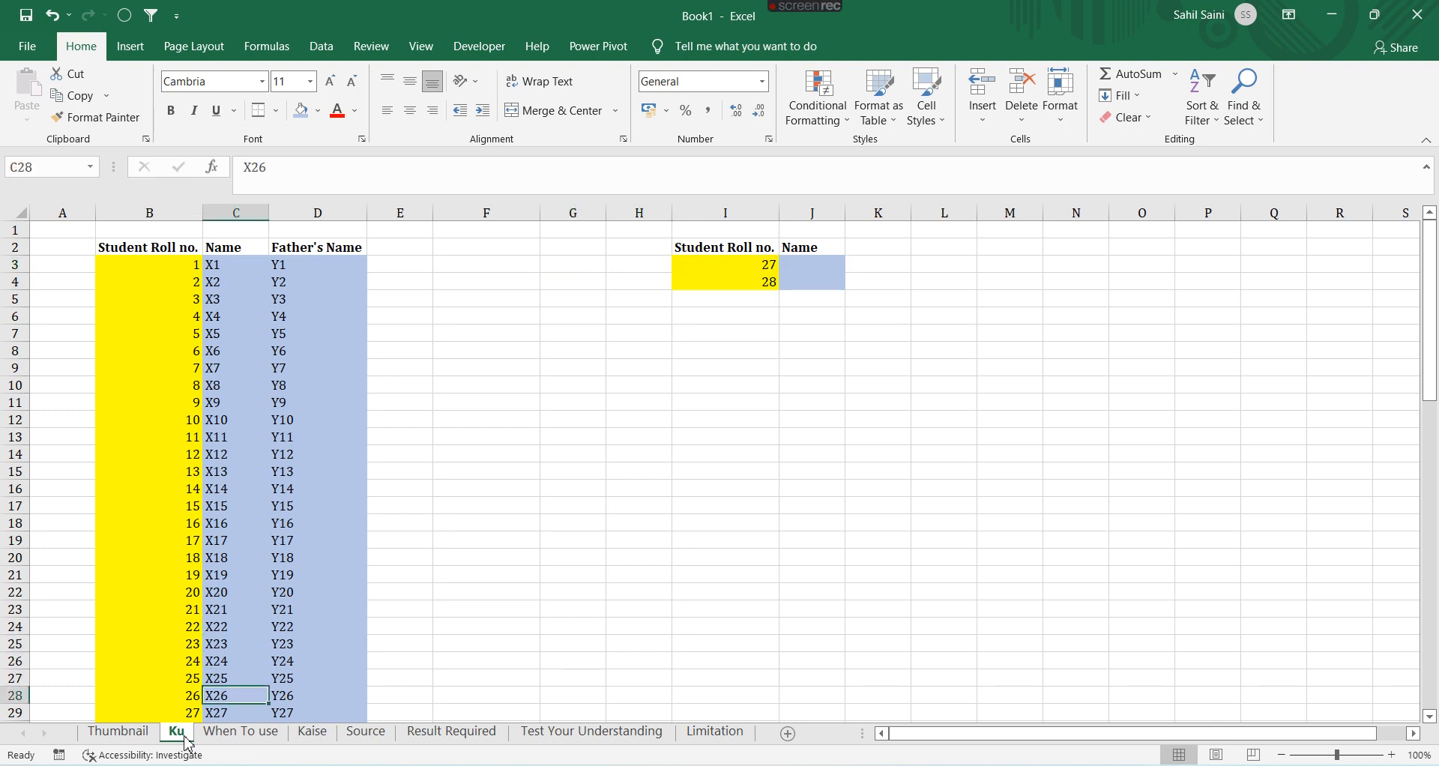
Copy the name X27 from the Name column and paste it into the Name cell beside roll number 27
{"action": "key", "text": "Down"}
{"action": "key", "text": "ctrl+c"}
{"action": "key", "text": "Right"}
{"action": "key", "text": "Right"}
{"action": "key", "text": "Right"}
{"action": "key", "text": "Right"}
{"action": "key", "text": "Right"}
{"action": "key", "text": "Right"}
{"action": "key", "text": "Right"}
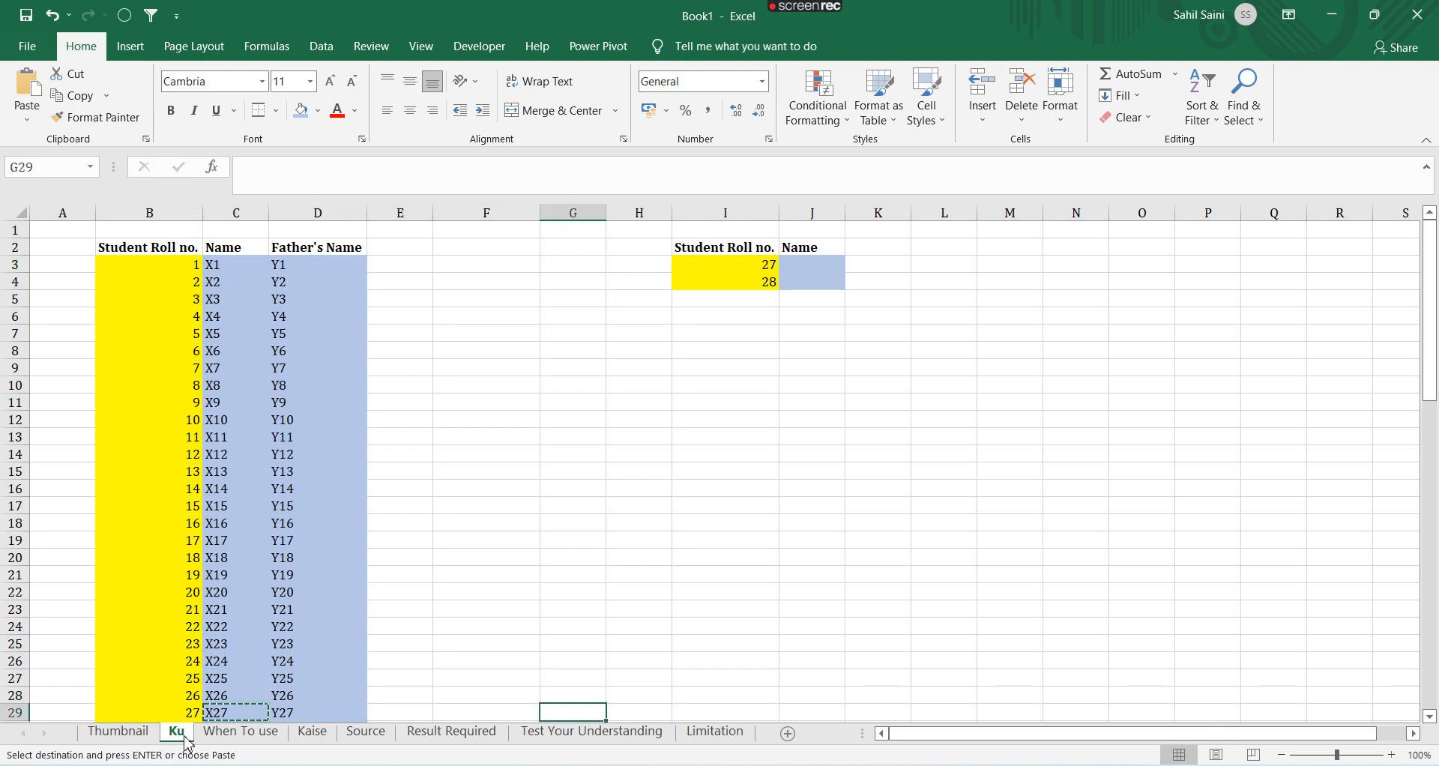
{"action": "key", "text": "ctrl+Up"}
{"action": "key", "text": "Down"}
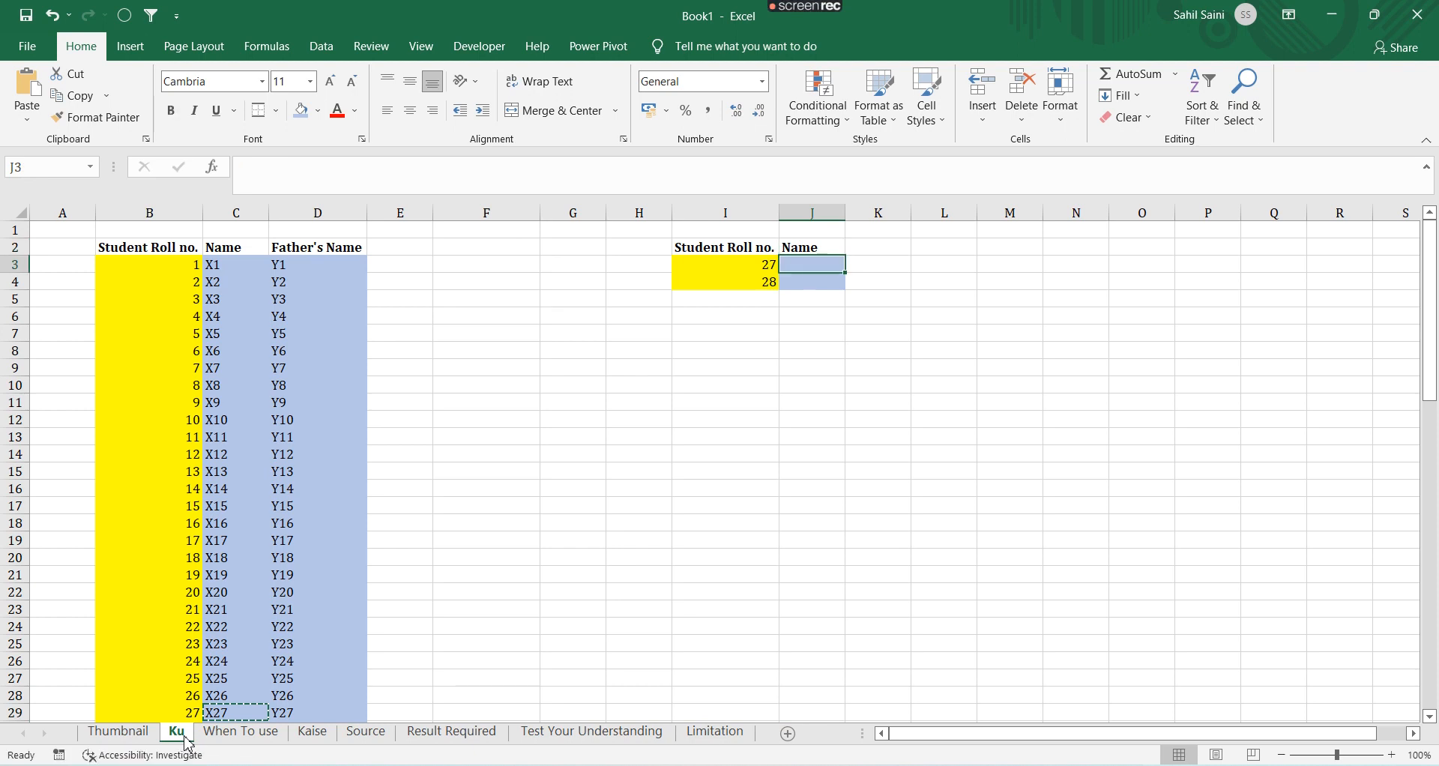
{"action": "key", "text": "ctrl+v"}
{"action": "key", "text": "Down"}
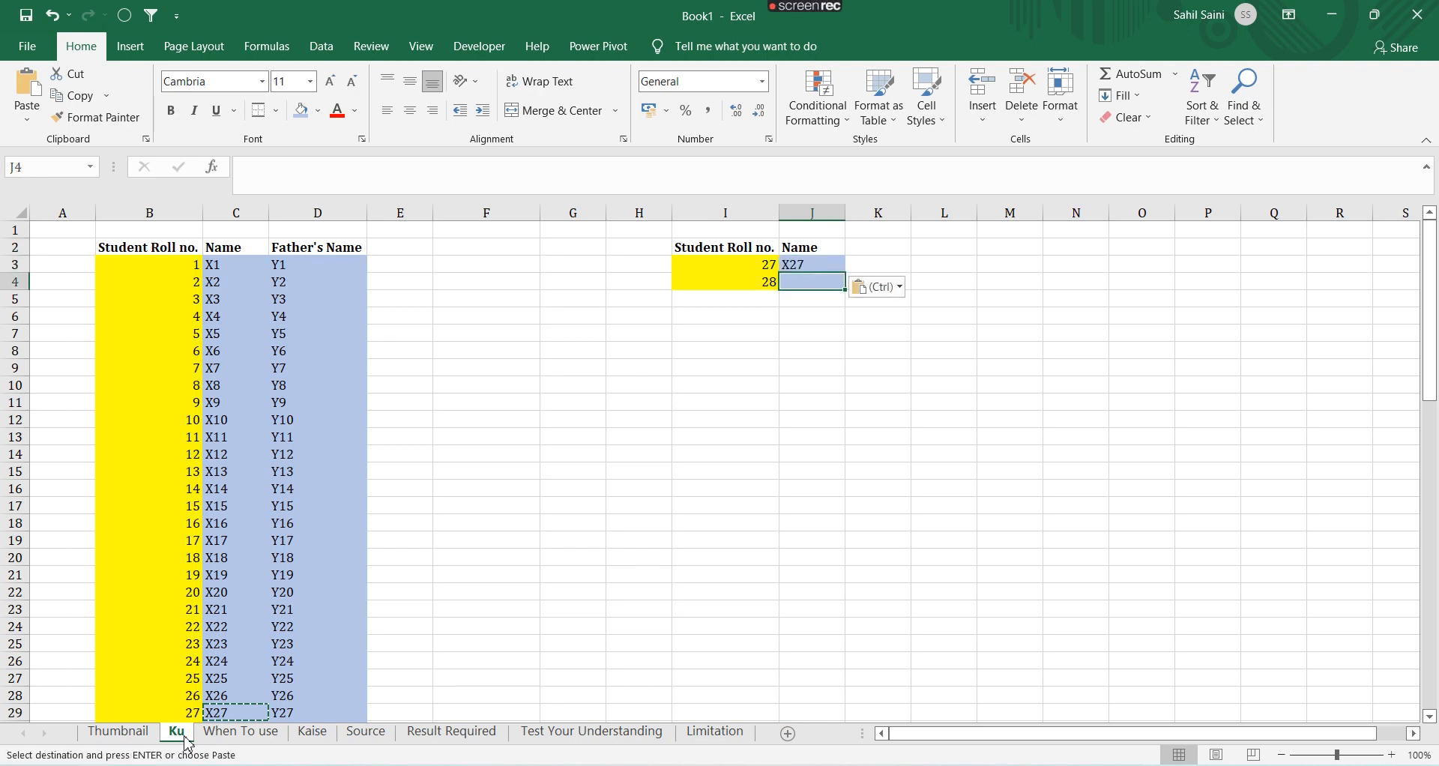
Enter X28 as the name beside roll number 28
{"action": "type", "text": "X25"}
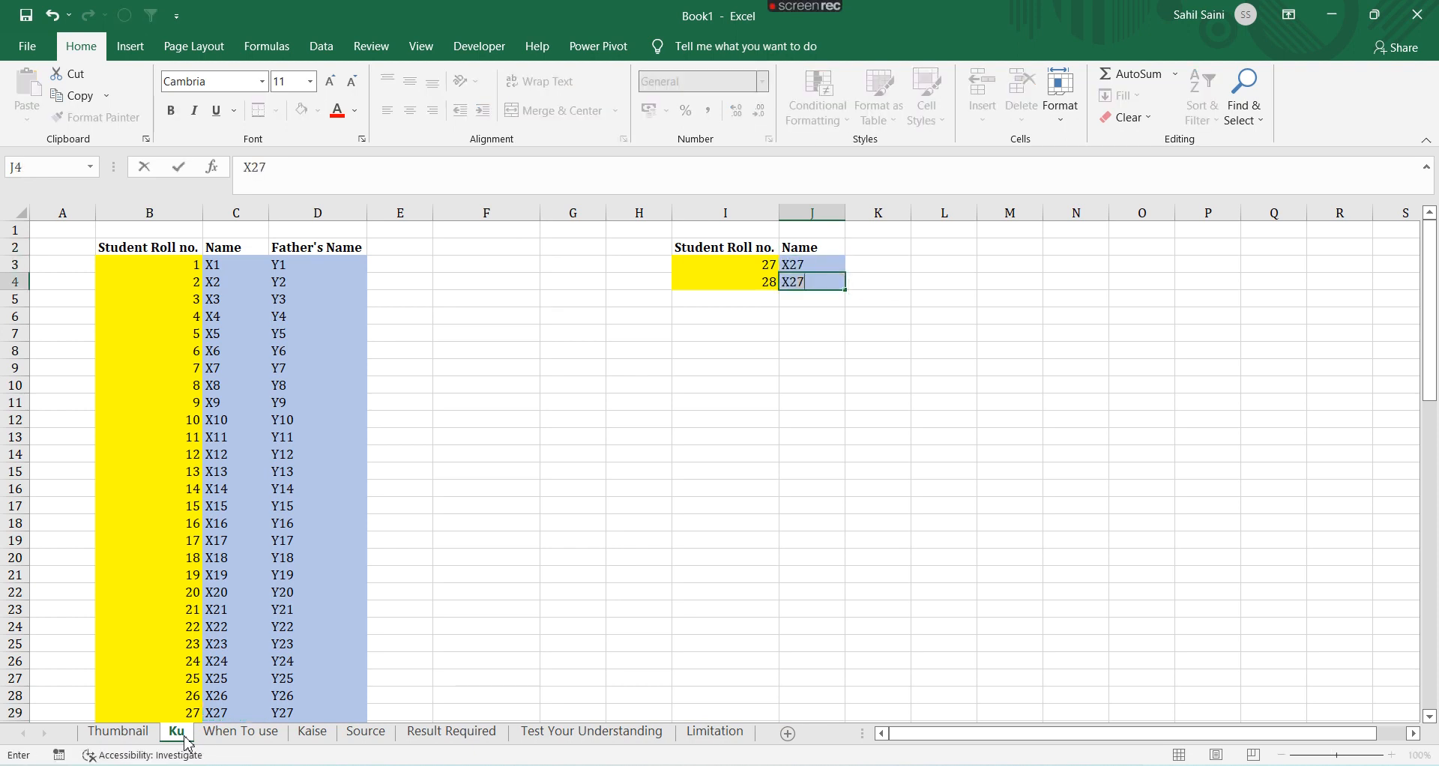
{"action": "key", "text": "BackSpace"}
{"action": "type", "text": "8"}
{"action": "key", "text": "Return"}
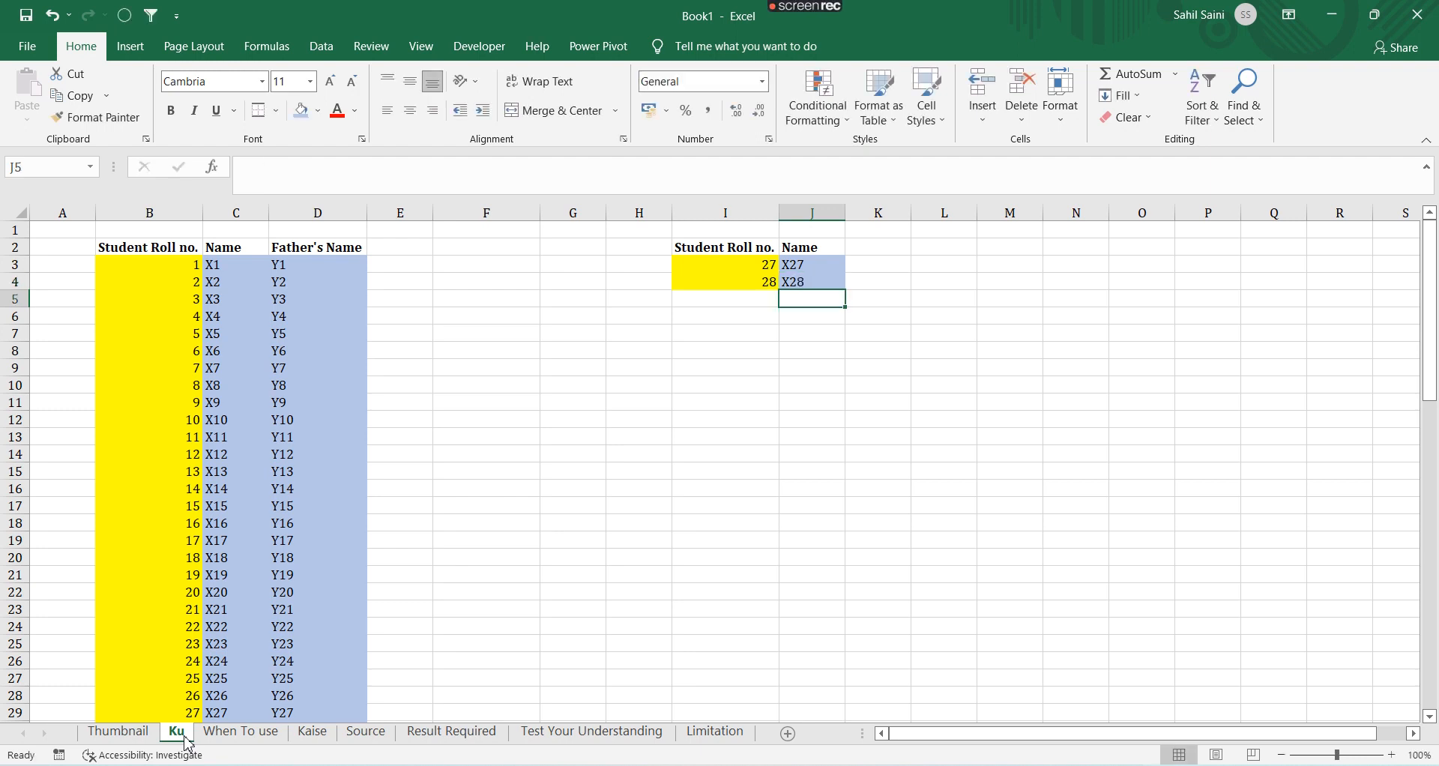
Extend the Student Roll no. column in I as a fill series continuing from 28 down to 48
{"action": "key", "text": "Up"}
{"action": "key", "text": "Up"}
{"action": "key", "text": "Left"}
{"action": "key", "text": "shift+Down"}
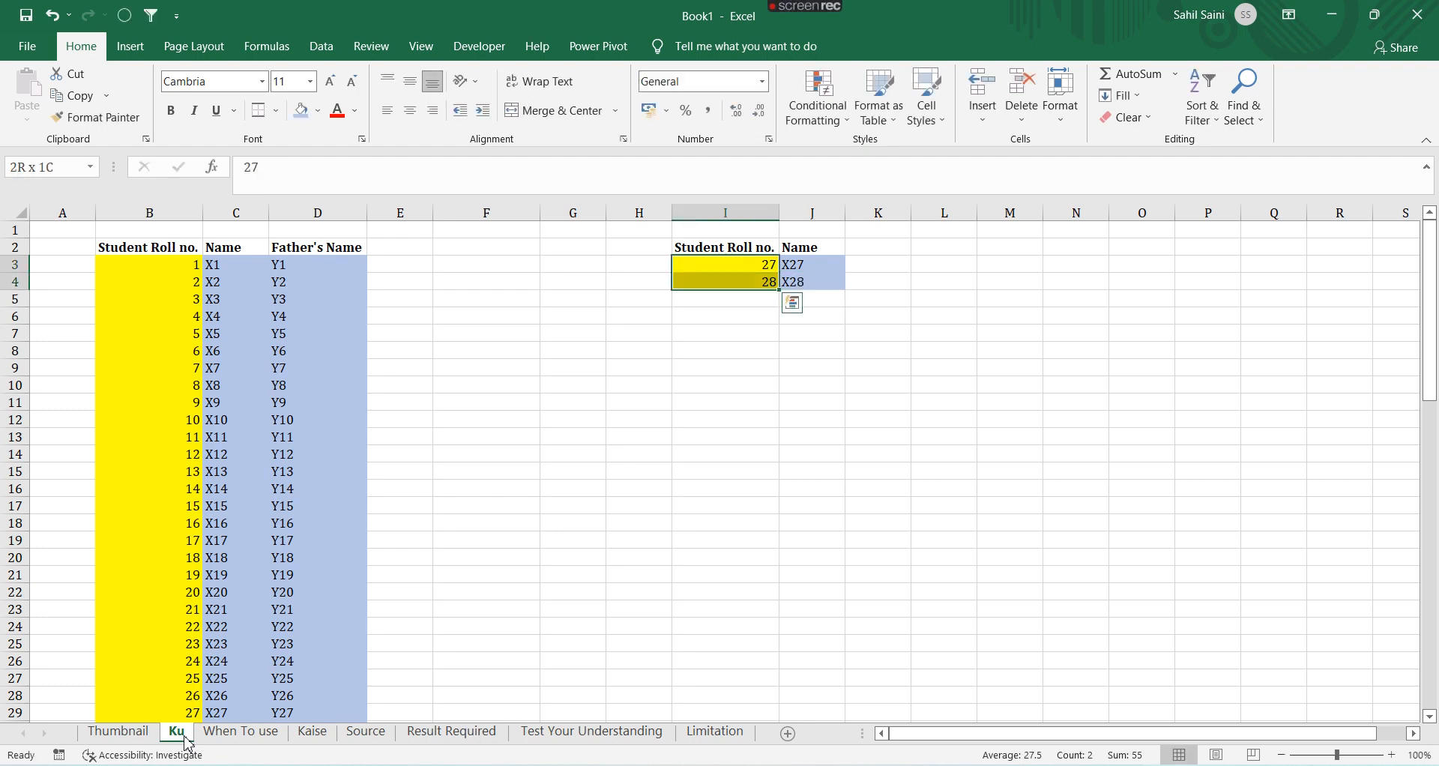
{"action": "key", "text": "Down"}
{"action": "key", "text": "Down"}
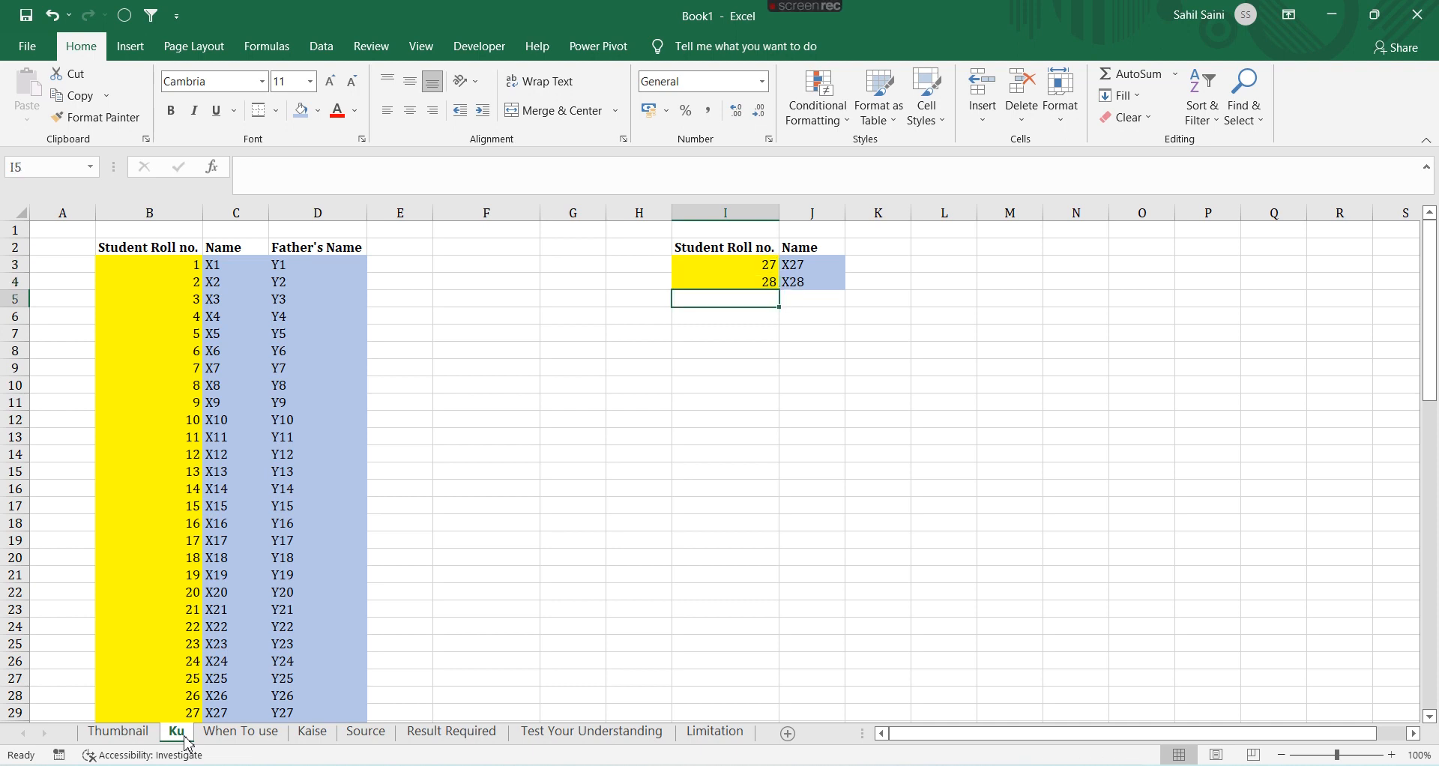
{"action": "key", "text": "Up"}
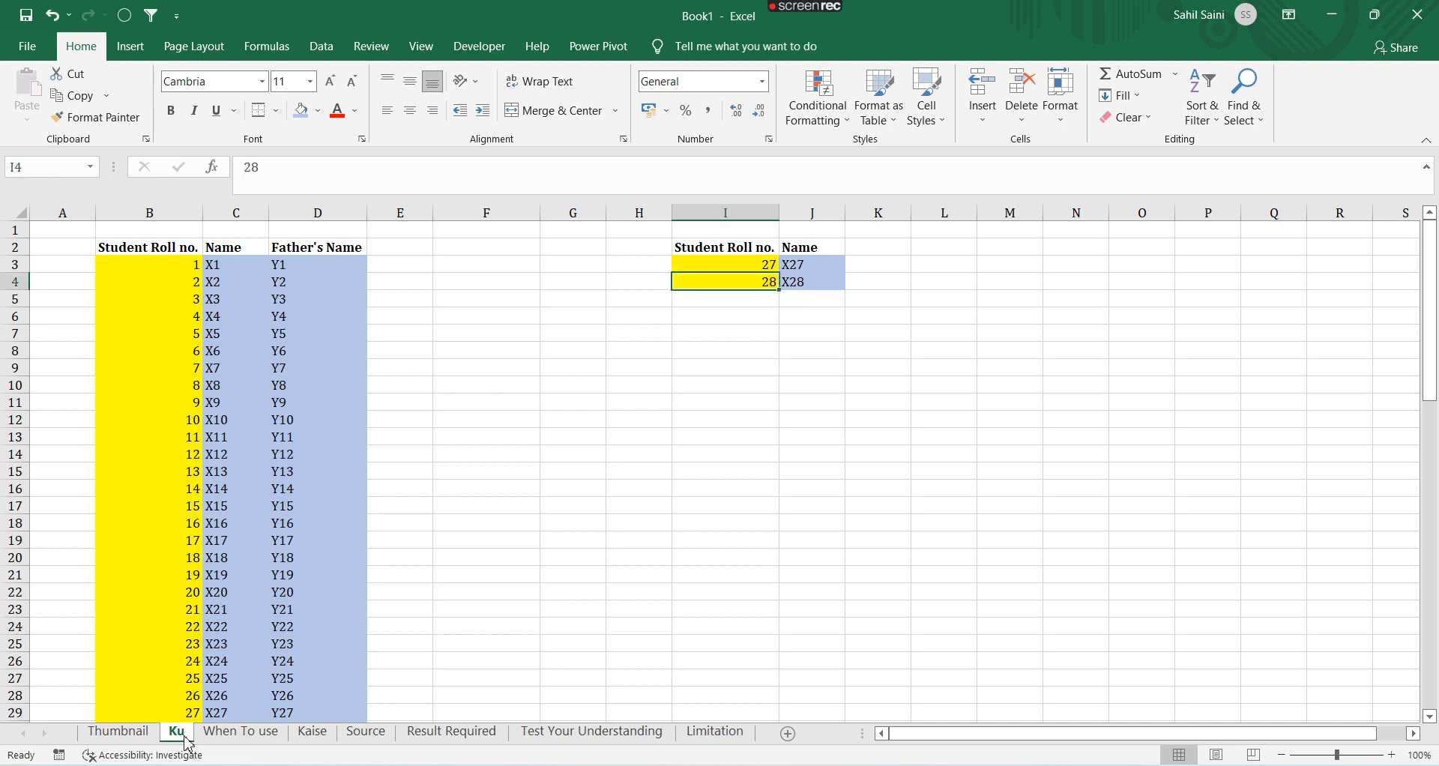
{"action": "key", "text": "shift+Down"}
{"action": "key", "text": "shift+Down"}
{"action": "key", "text": "shift+Down"}
{"action": "key", "text": "shift+Down"}
{"action": "key", "text": "shift+Down"}
{"action": "key", "text": "shift+Down"}
{"action": "key", "text": "shift+Down"}
{"action": "key", "text": "shift+Down"}
{"action": "key", "text": "shift+Down"}
{"action": "key", "text": "shift+Down"}
{"action": "key", "text": "shift+Down"}
{"action": "key", "text": "shift+Down"}
{"action": "key", "text": "shift+Down"}
{"action": "key", "text": "shift+Down"}
{"action": "key", "text": "shift+Down"}
{"action": "key", "text": "shift+Down"}
{"action": "key", "text": "shift+Down"}
{"action": "key", "text": "shift+Down"}
{"action": "key", "text": "shift+Down"}
{"action": "key", "text": "alt+h"}
{"action": "key", "text": "f"}
{"action": "key", "text": "i"}
{"action": "key", "text": "s"}
{"action": "key", "text": "Return"}
{"action": "key", "text": "Down"}
{"action": "key", "text": "ctrl+Down"}
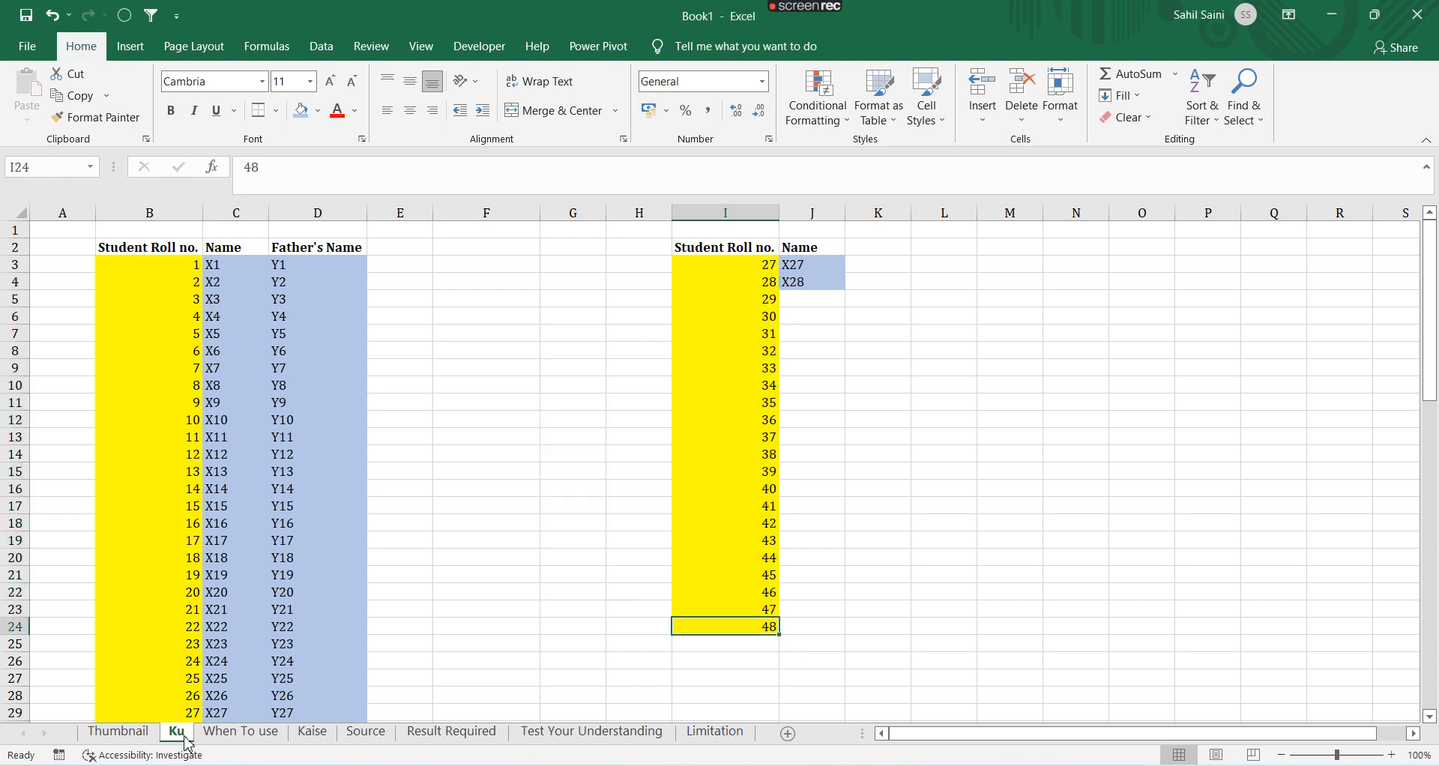
Examine the roll number and name ranges on the Ku sheet, comparing them with the When To use notes
{"action": "key", "text": "ctrl+shift+Up"}
{"action": "key", "text": "shift+Down"}
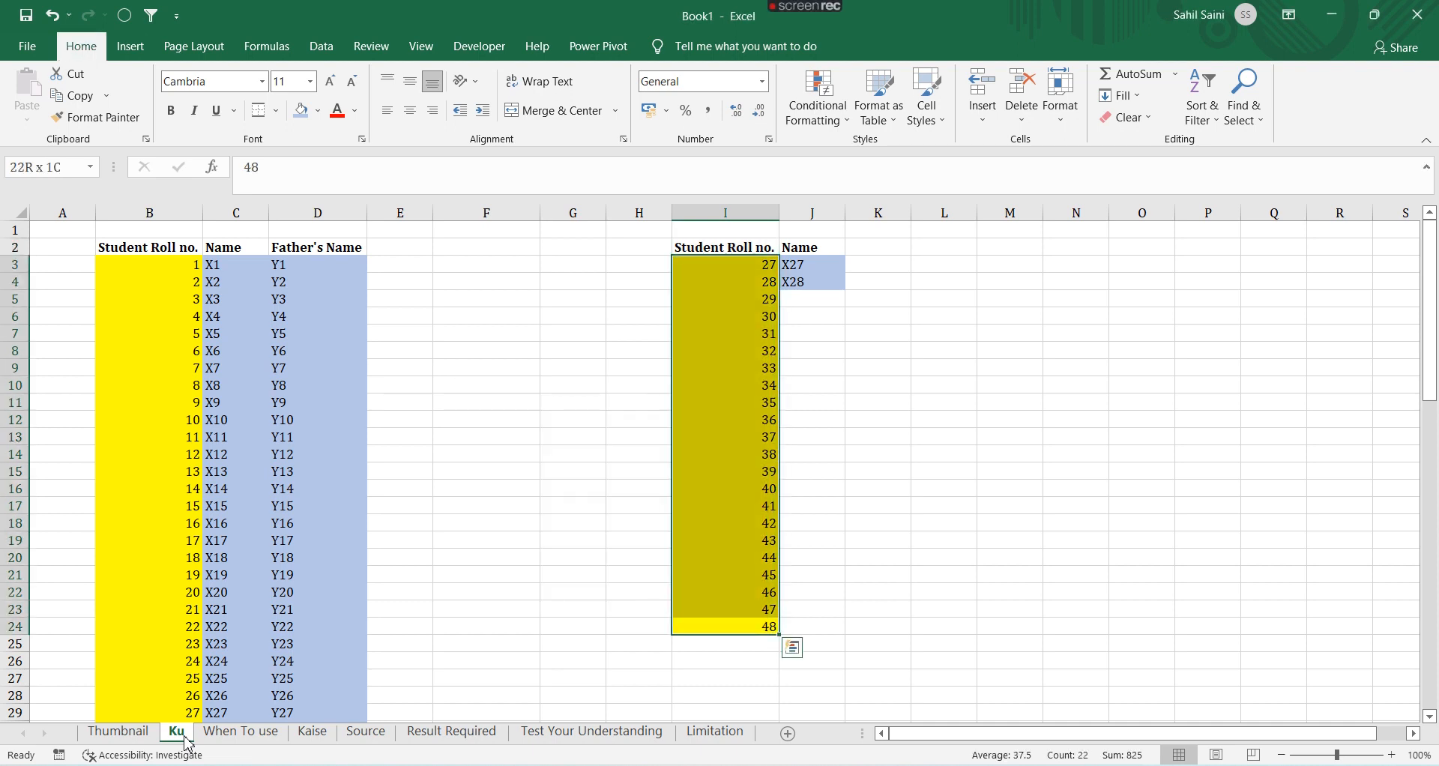
{"action": "key", "text": "Right"}
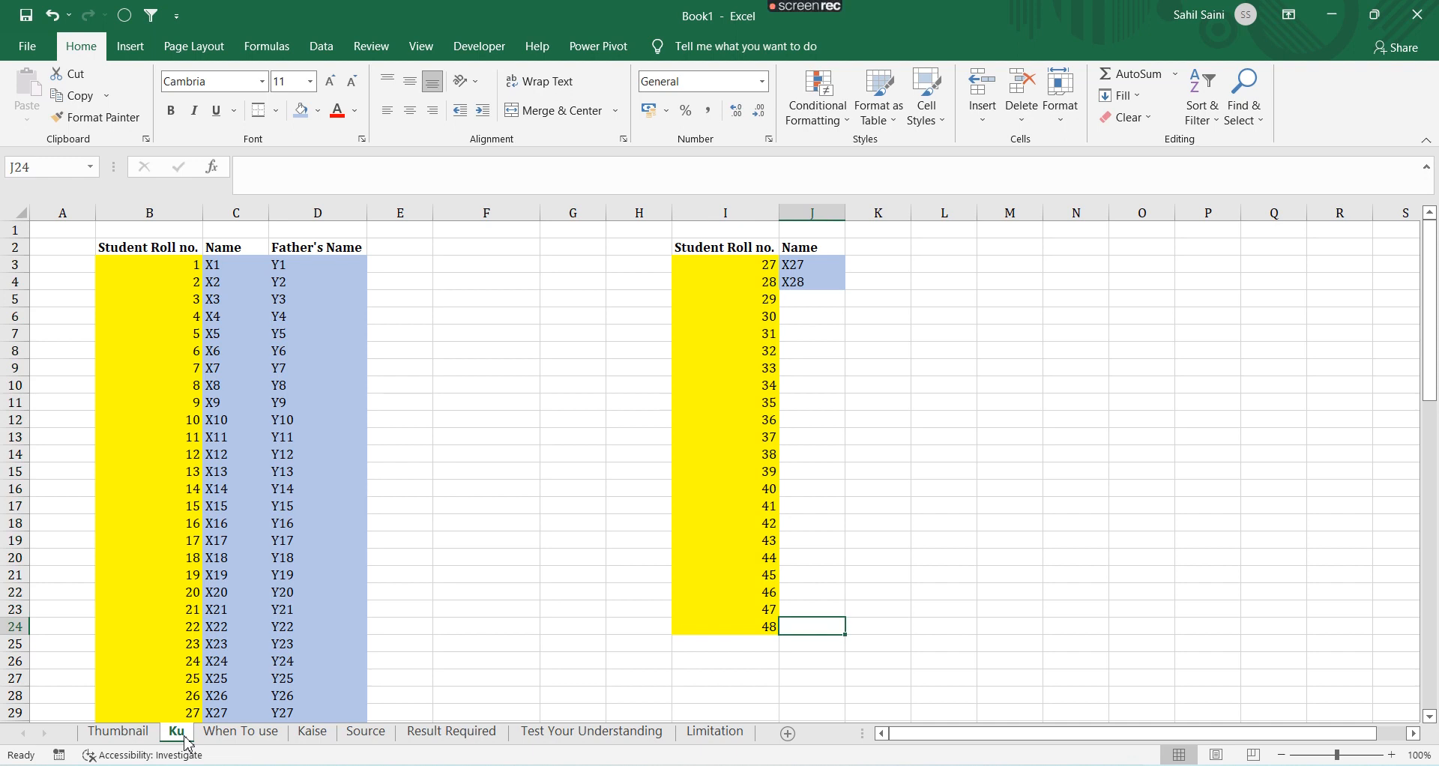
{"action": "key", "text": "ctrl+Page_Down"}
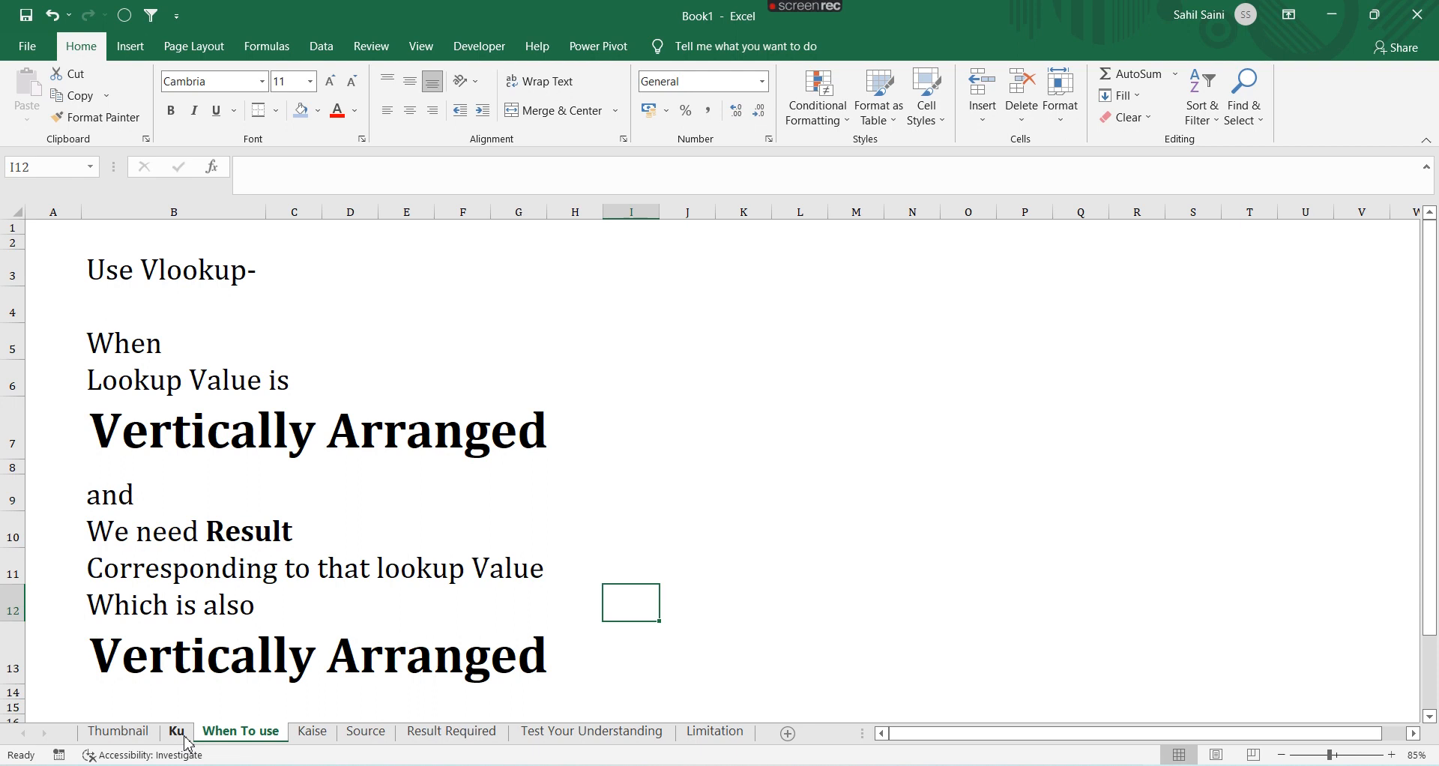
{"action": "left_click", "coordinate": [185, 736]}
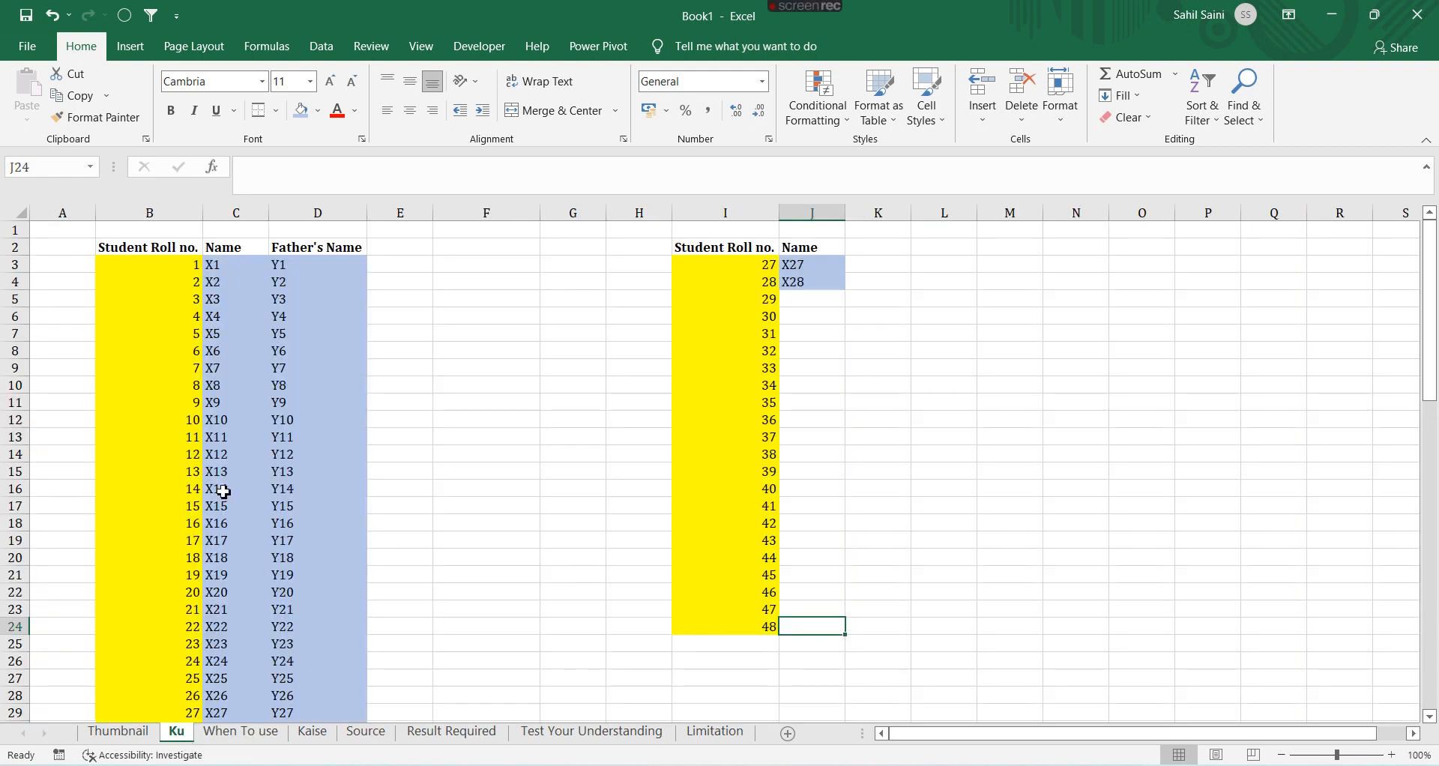
{"action": "left_click", "coordinate": [705, 271]}
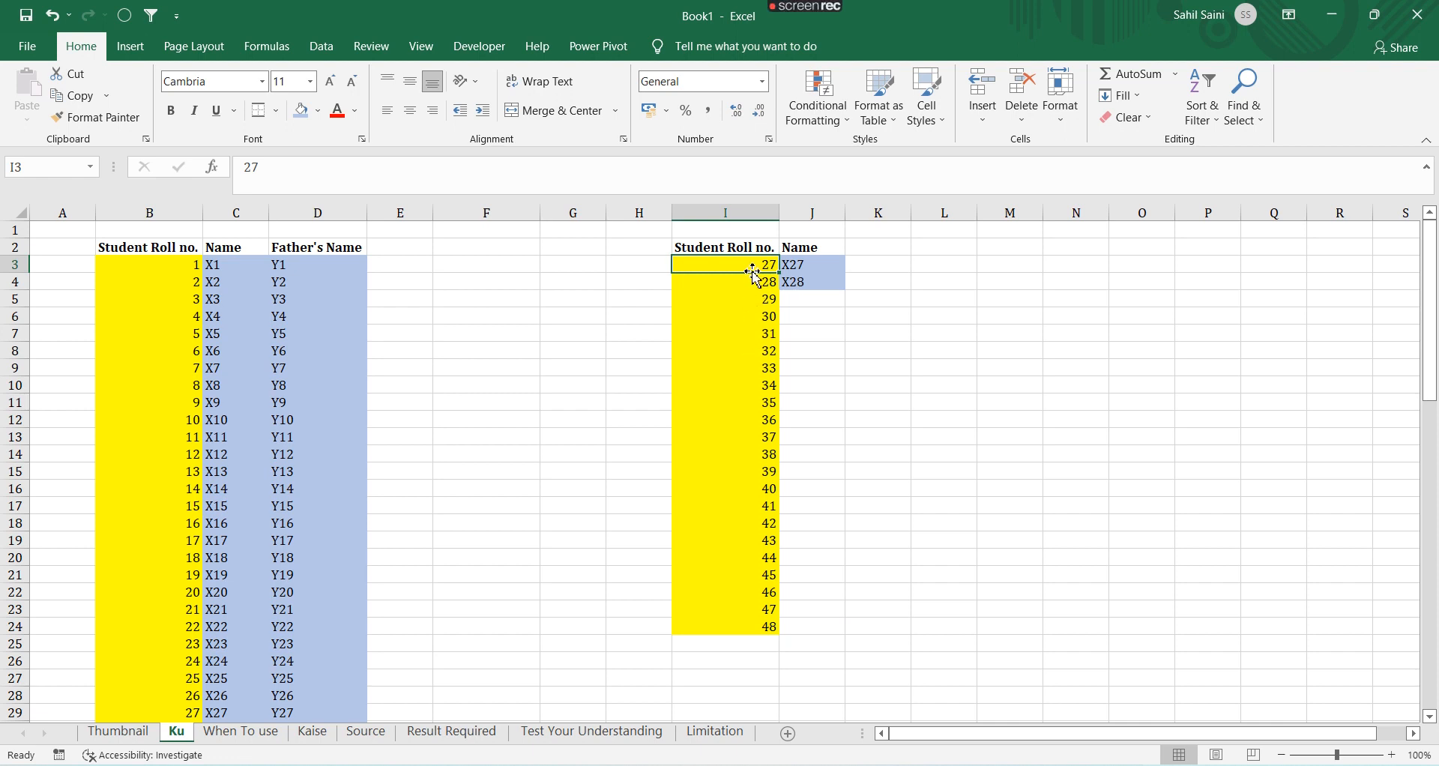
{"action": "left_click_drag", "start_coordinate": [132, 266], "coordinate": [214, 660]}
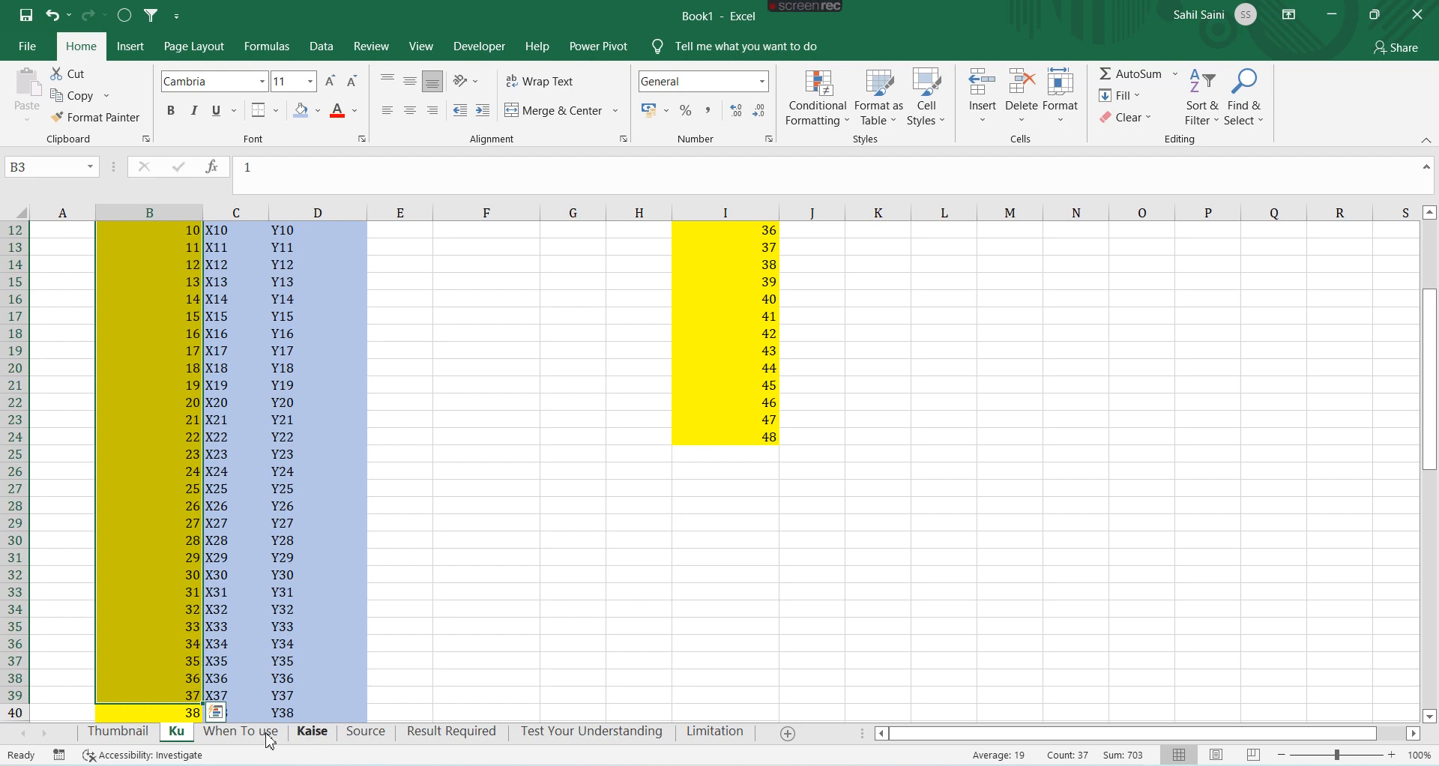
{"action": "left_click", "coordinate": [241, 732]}
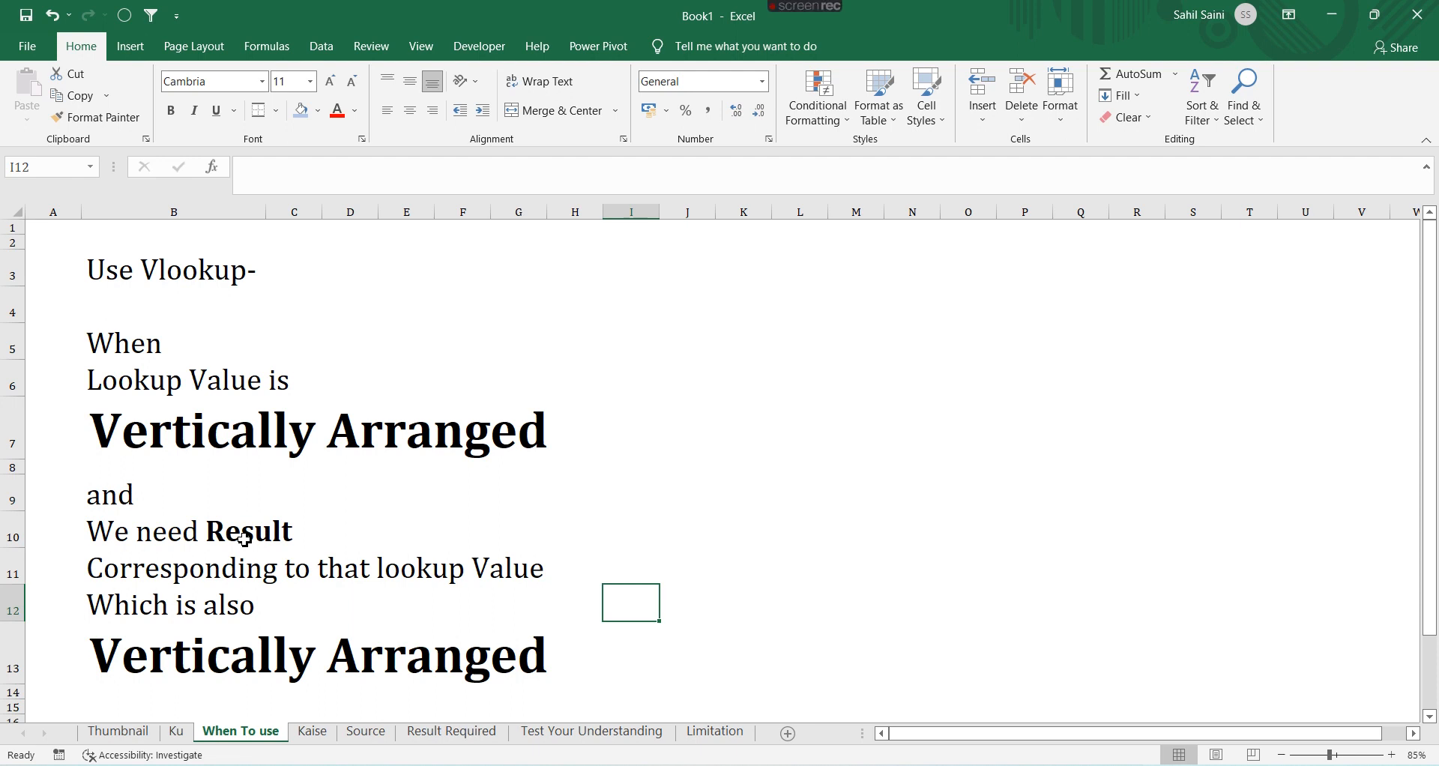
{"action": "left_click", "coordinate": [177, 731]}
{"action": "left_click", "coordinate": [155, 268]}
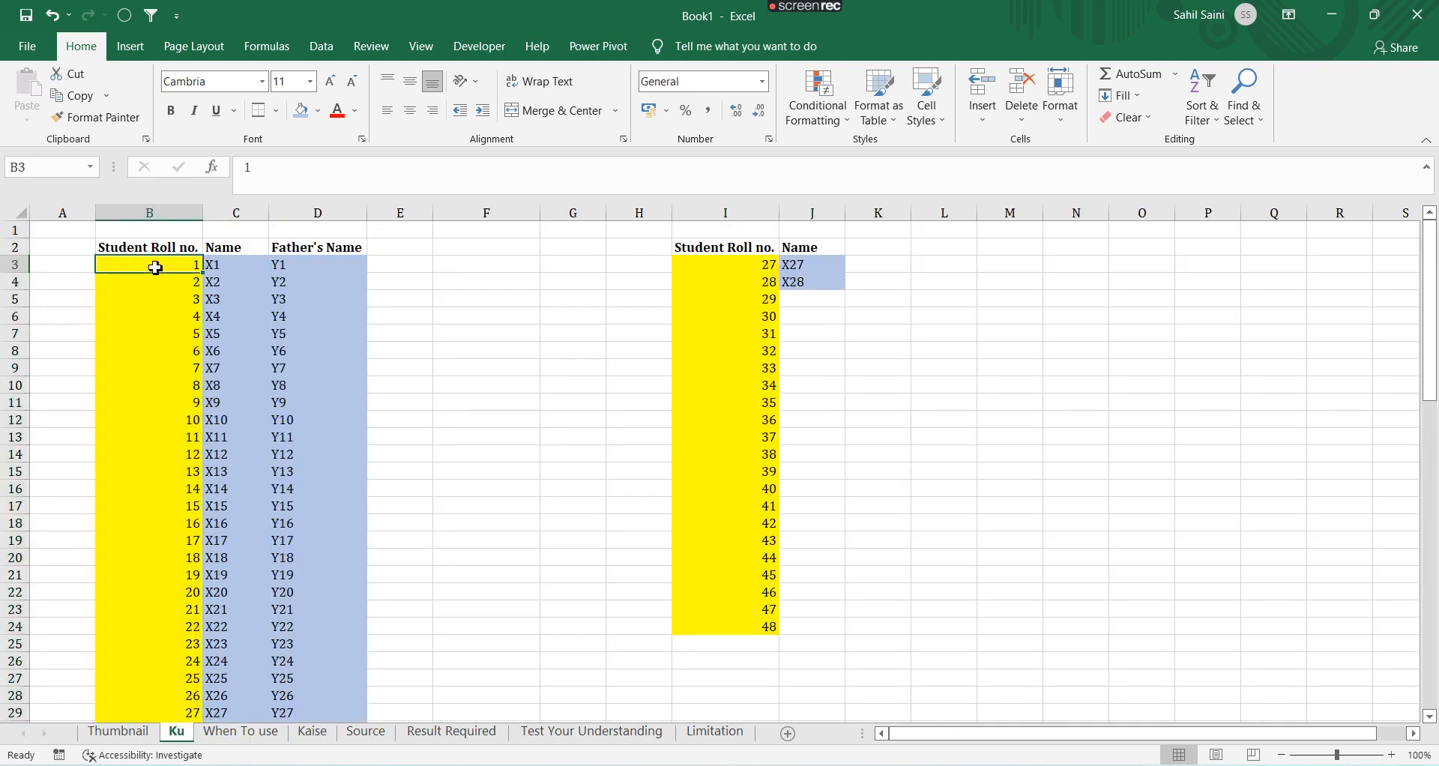
{"action": "left_click_drag", "start_coordinate": [155, 267], "coordinate": [179, 694]}
{"action": "scroll", "coordinate": [180, 675], "scroll_direction": "up", "scroll_amount": 2}
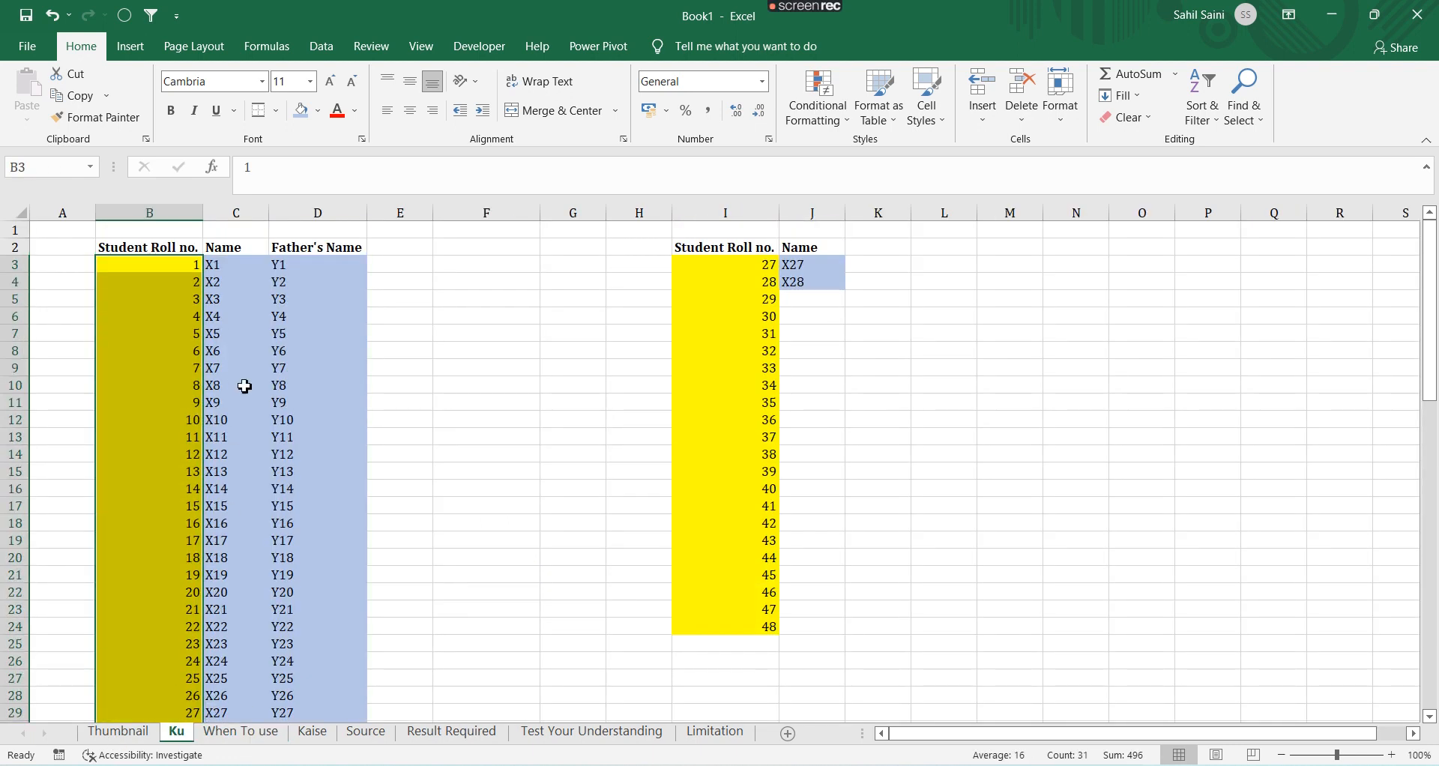
{"action": "left_click_drag", "start_coordinate": [225, 270], "coordinate": [214, 716]}
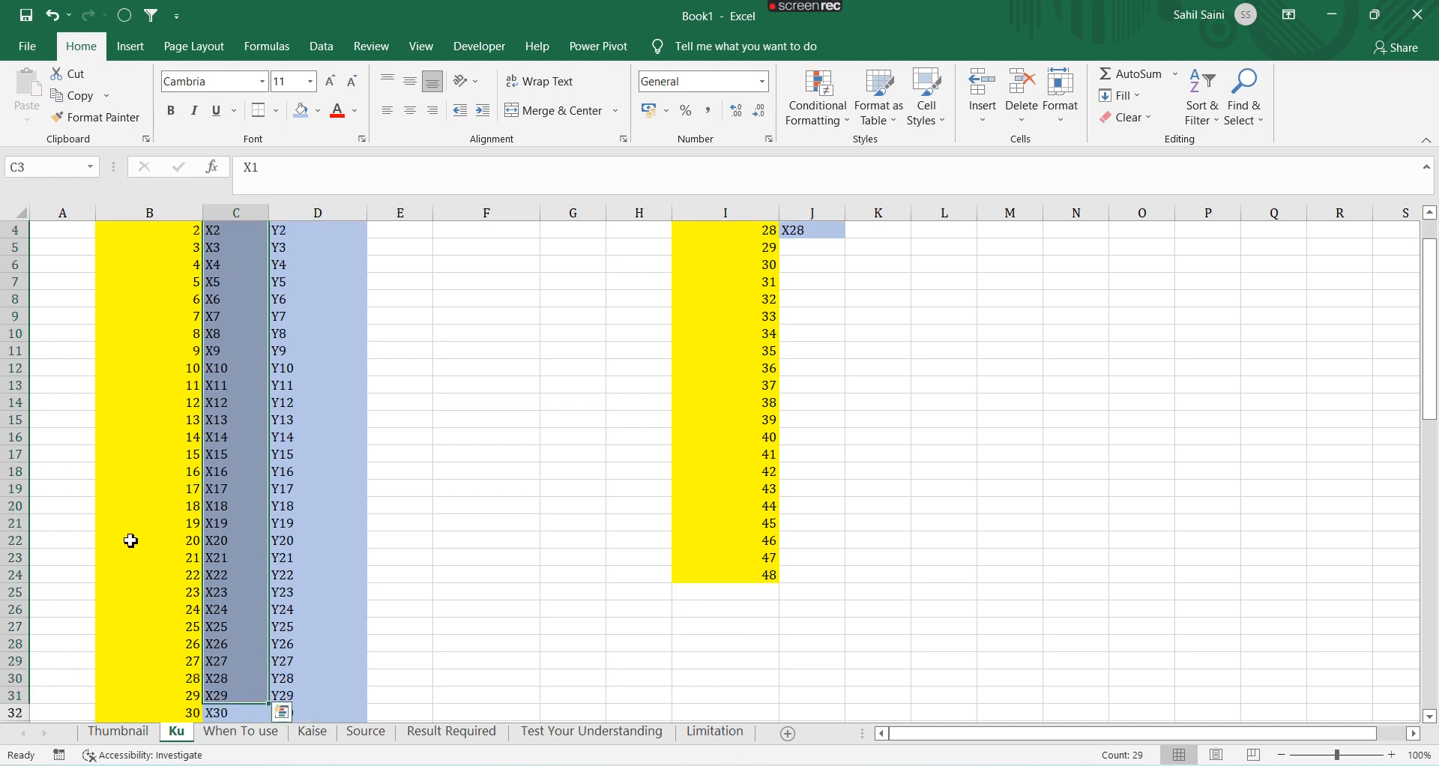
{"action": "left_click", "coordinate": [162, 593]}
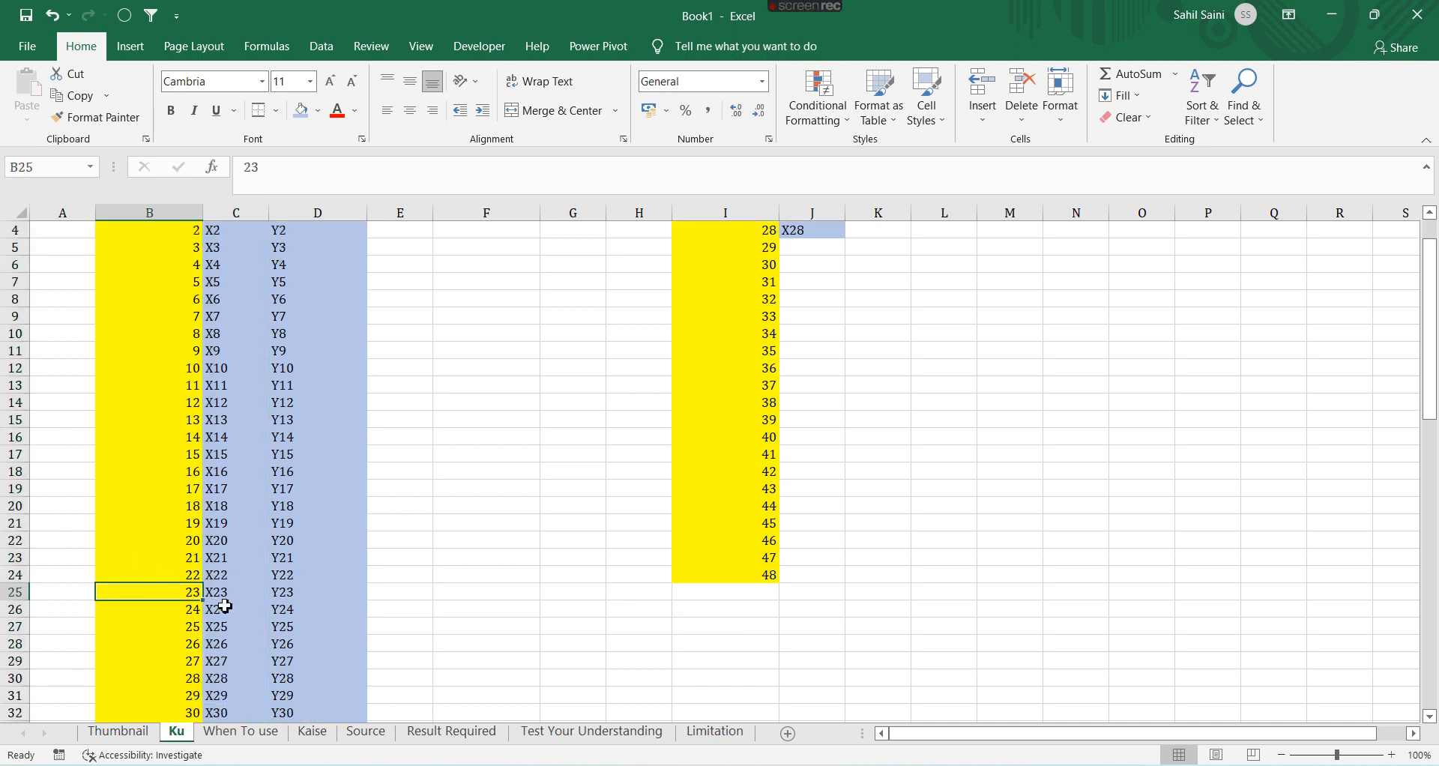
{"action": "scroll", "coordinate": [225, 606], "scroll_direction": "up", "scroll_amount": 1}
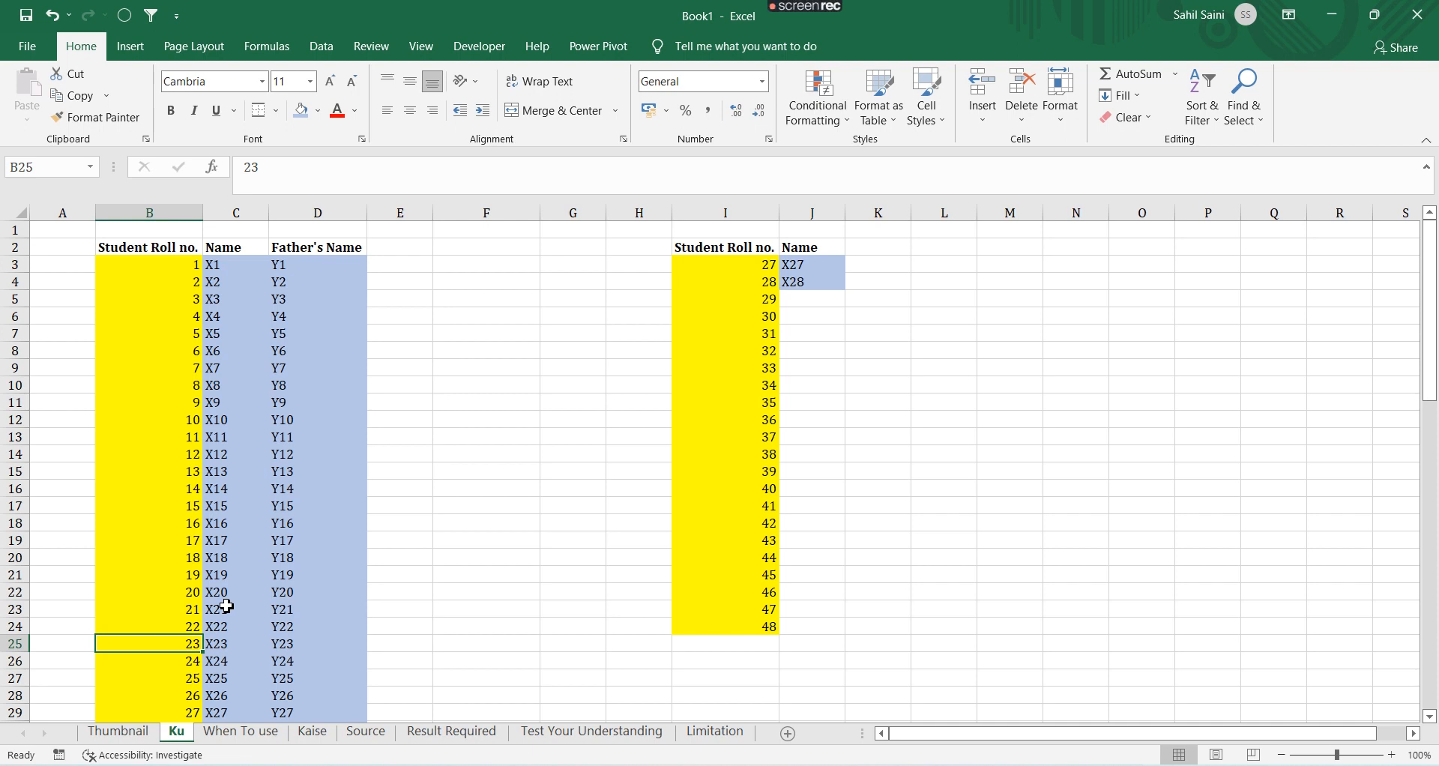
Review the Kaise sheet's VLOOKUP argument notes and the column headers of the Source sheet
{"action": "left_click", "coordinate": [311, 732]}
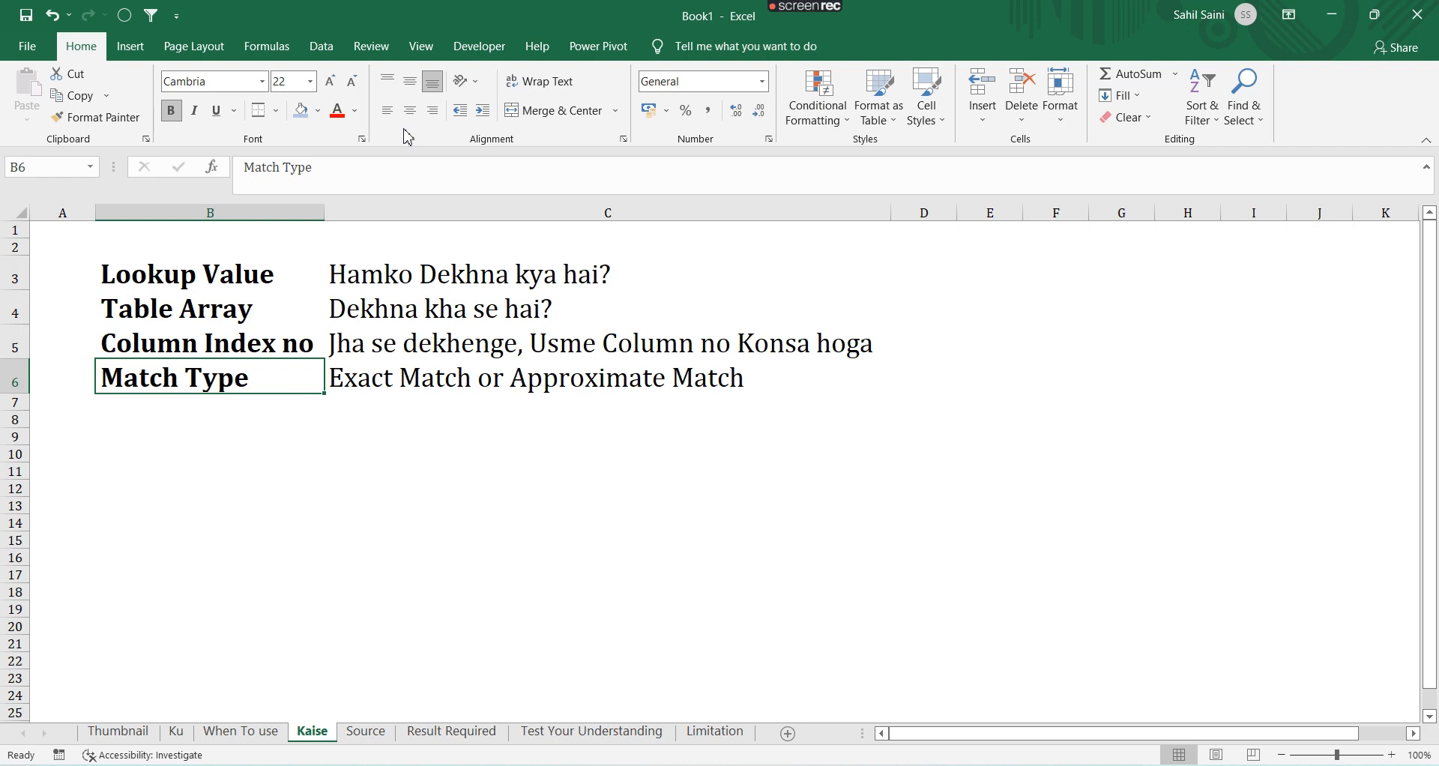
{"action": "key", "text": "ctrl+Page_Up"}
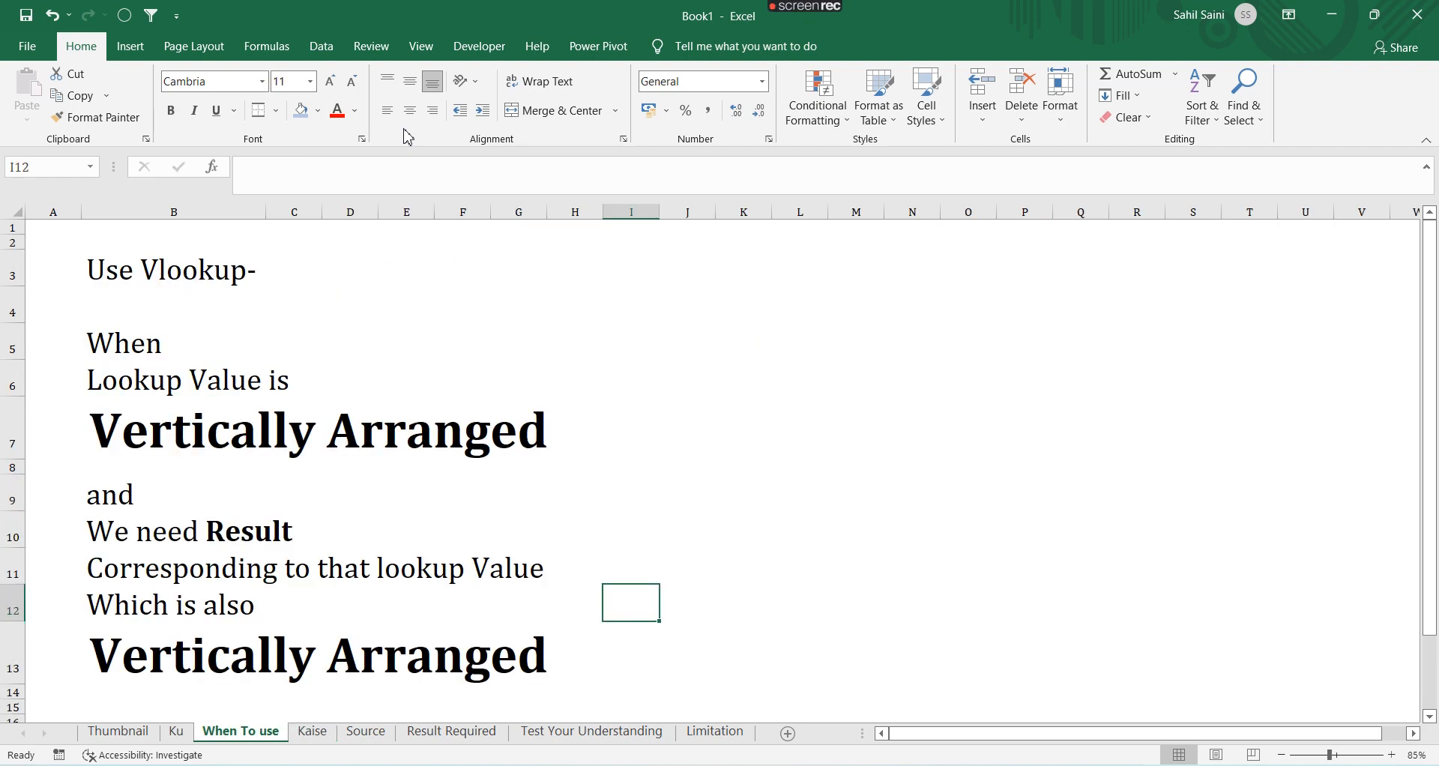
{"action": "key", "text": "ctrl+Page_Up"}
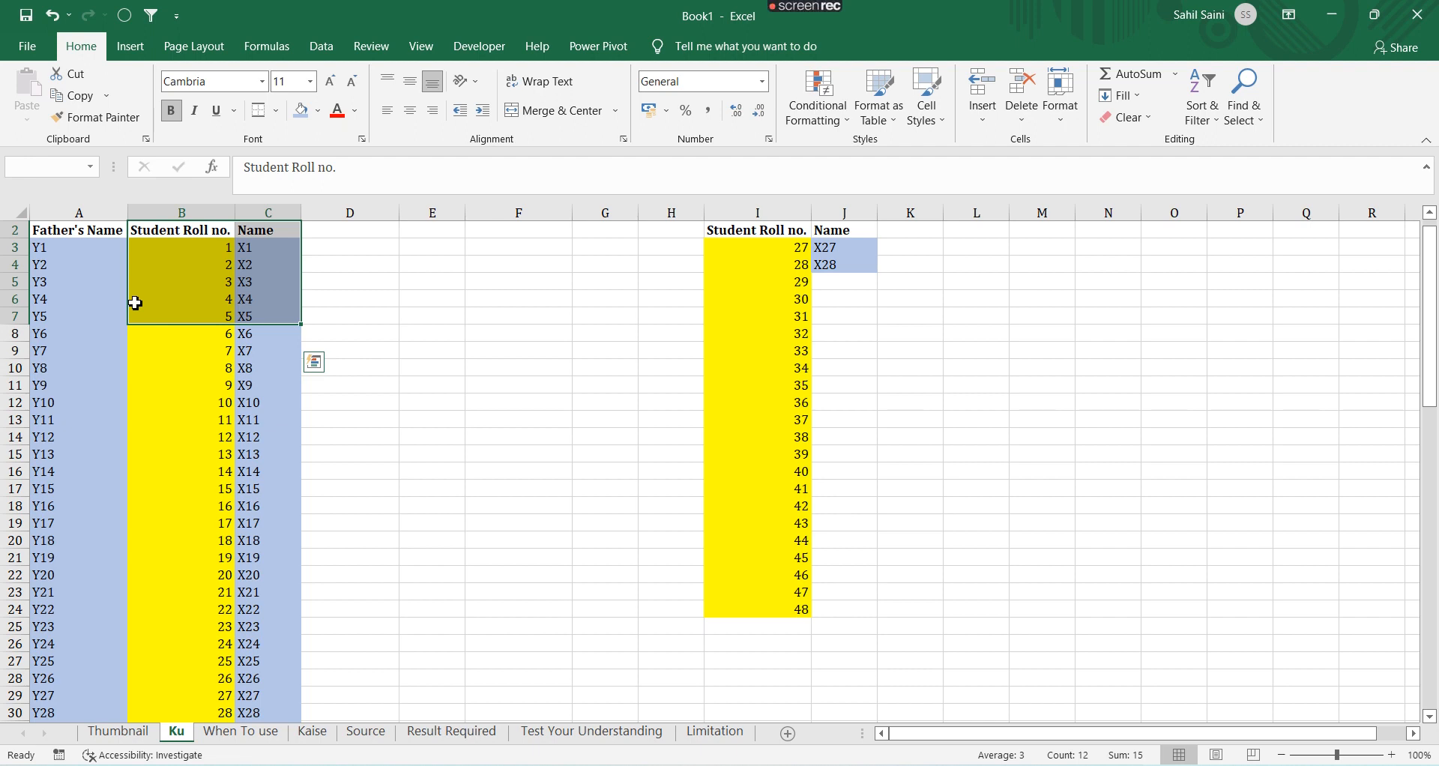
{"action": "key", "text": "ctrl+Page_Down"}
{"action": "key", "text": "ctrl+Page_Down"}
{"action": "key", "text": "ctrl+Page_Down"}
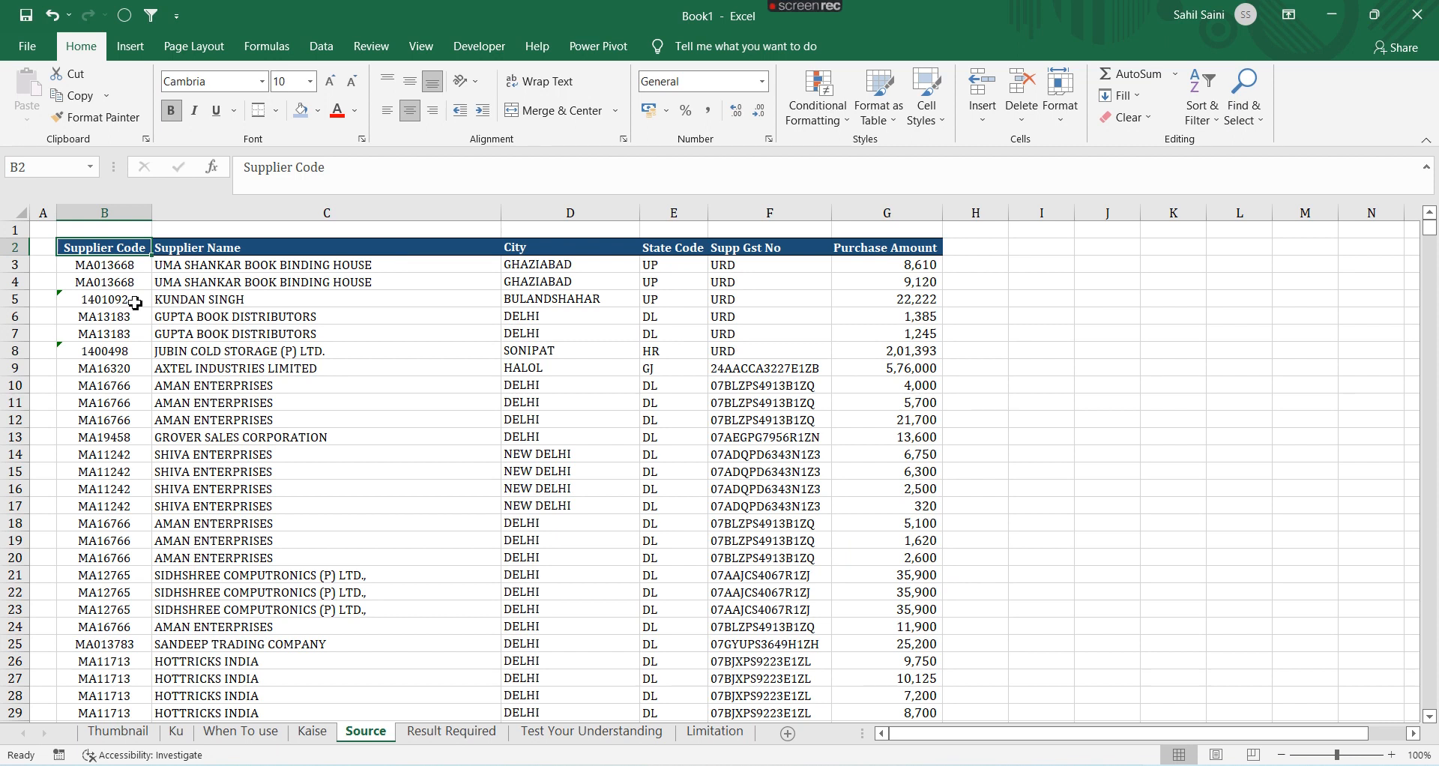
{"action": "key", "text": "Down"}
{"action": "key", "text": "Up"}
{"action": "key", "text": "Right"}
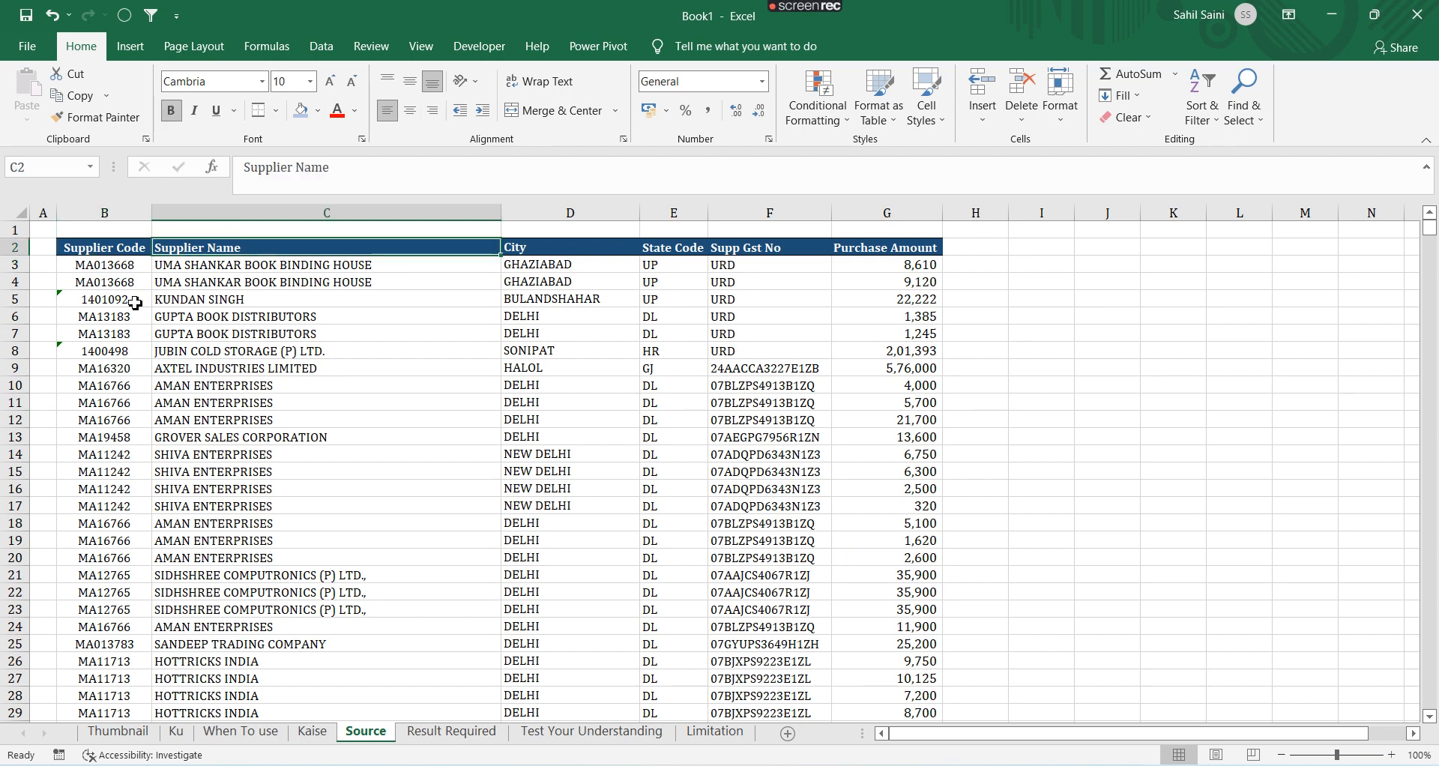
{"action": "key", "text": "Right"}
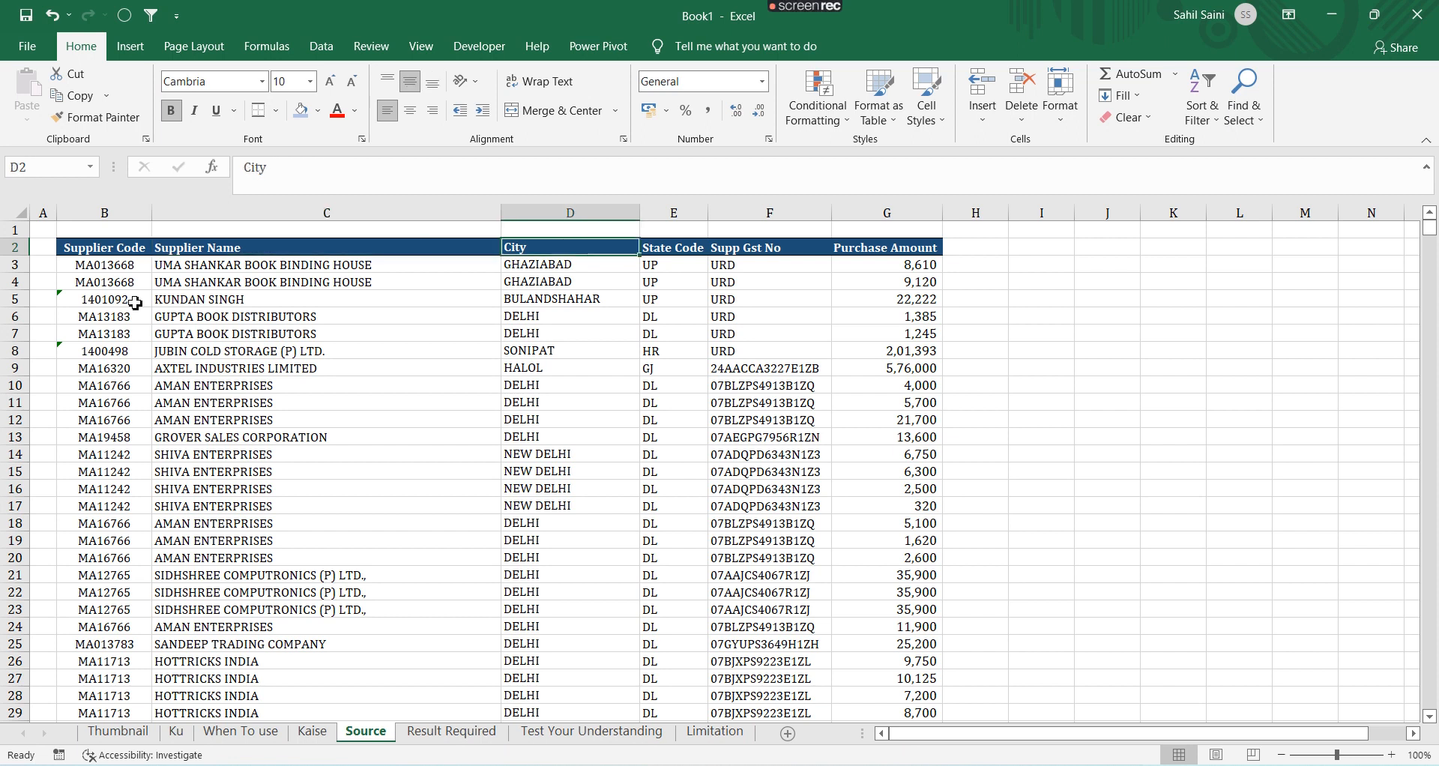
{"action": "key", "text": "Right"}
{"action": "key", "text": "Right"}
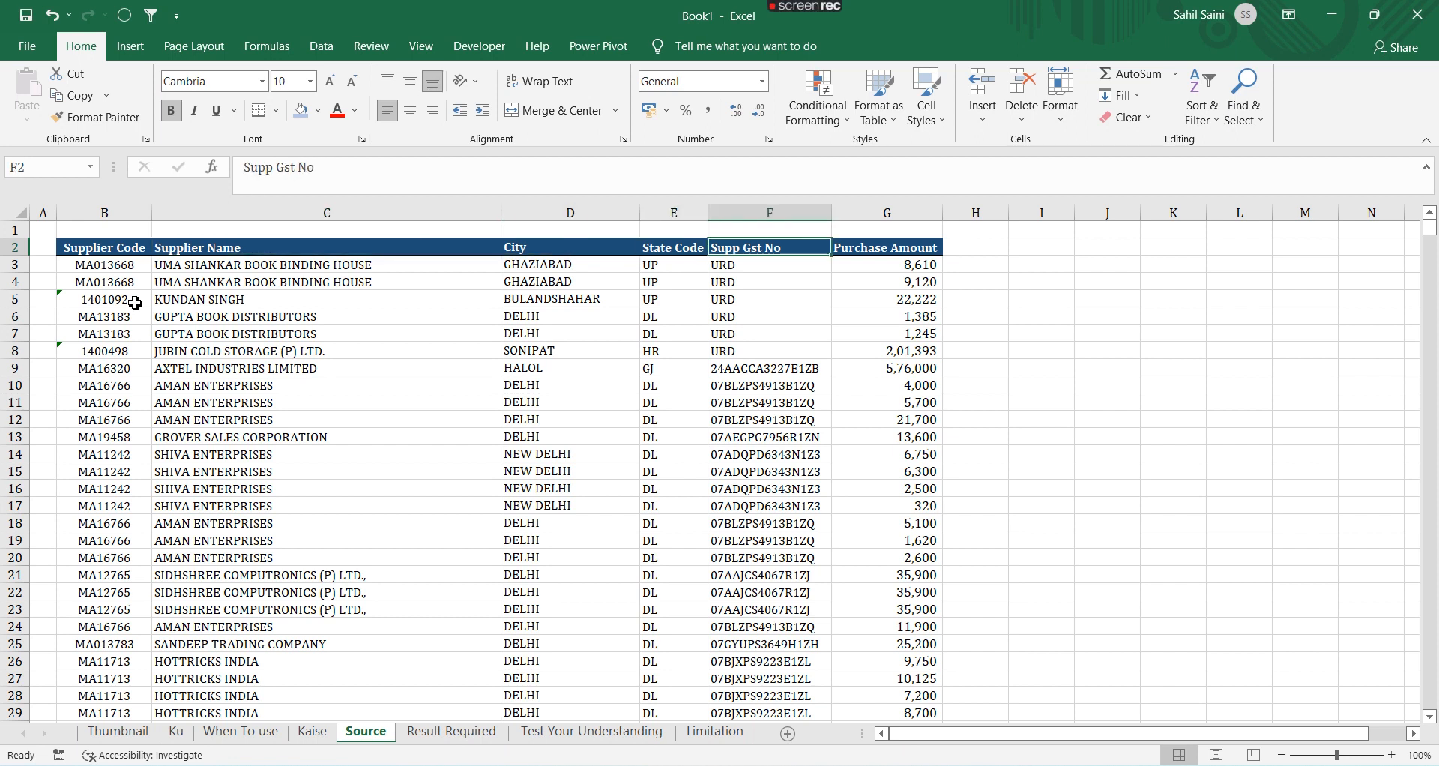
{"action": "key", "text": "Right"}
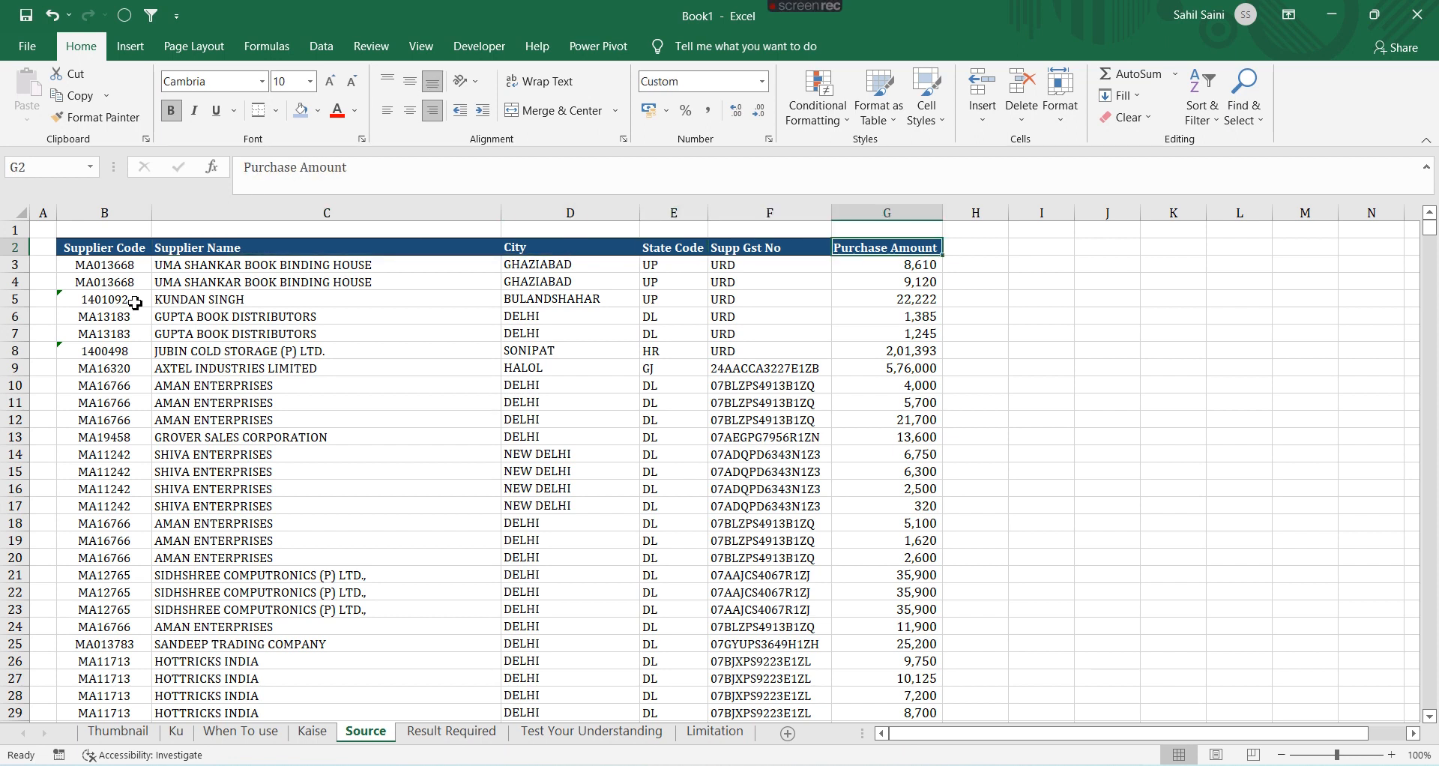
On the Result Required sheet, clear all existing formulas from the Purchase Amount column
{"action": "key", "text": "ctrl+Page_Down"}
{"action": "key", "text": "Left"}
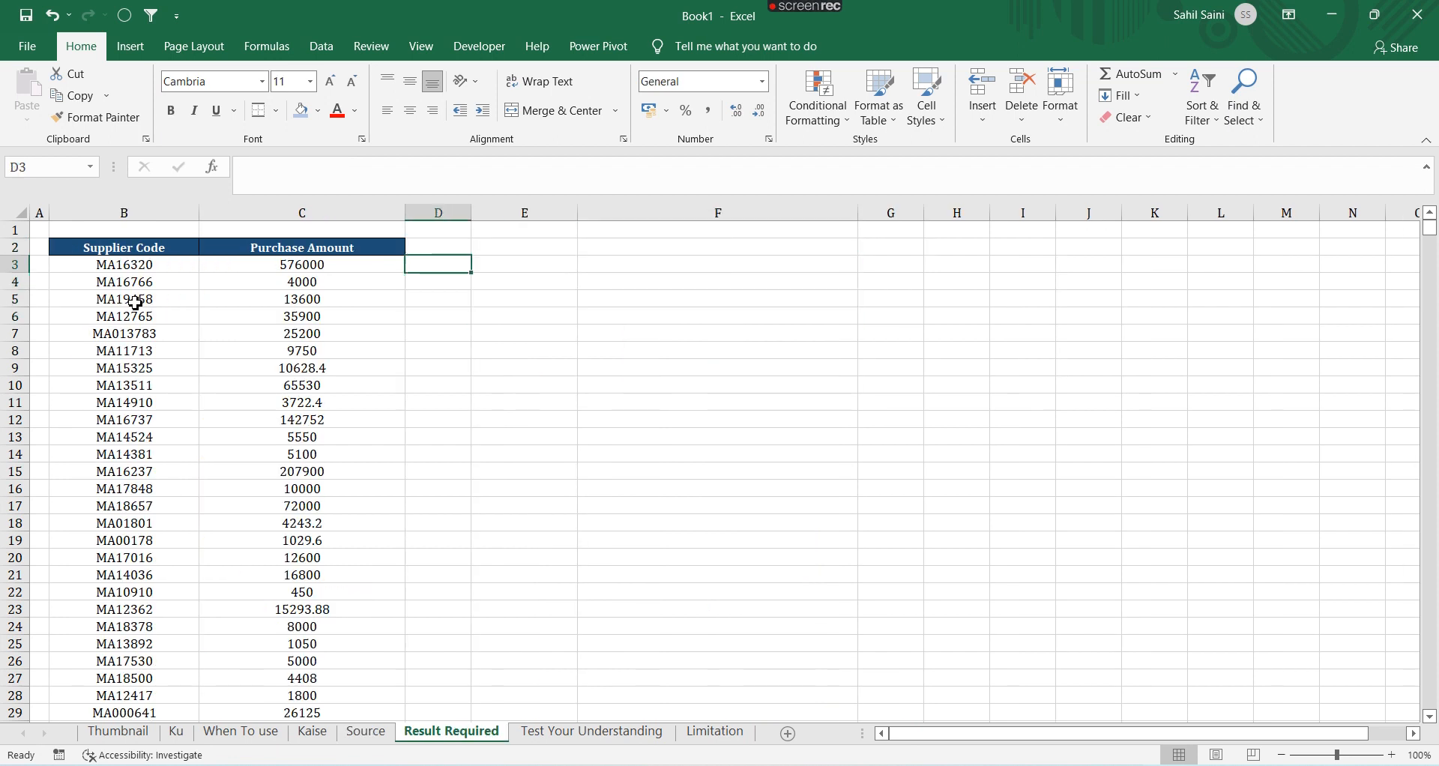
{"action": "key", "text": "Left"}
{"action": "key", "text": "ctrl+shift+Down"}
{"action": "key", "text": "ctrl+Down"}
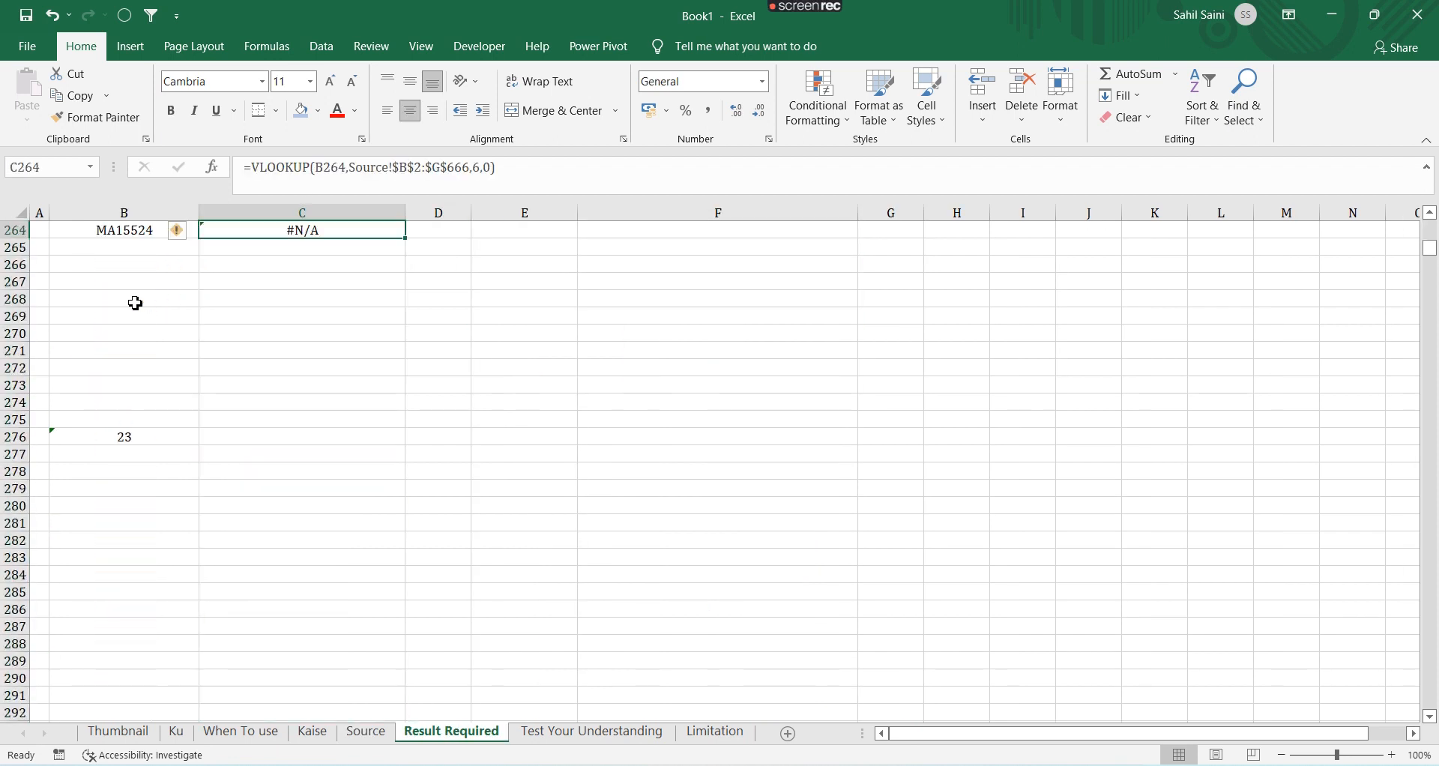
{"action": "key", "text": "ctrl+shift+Up"}
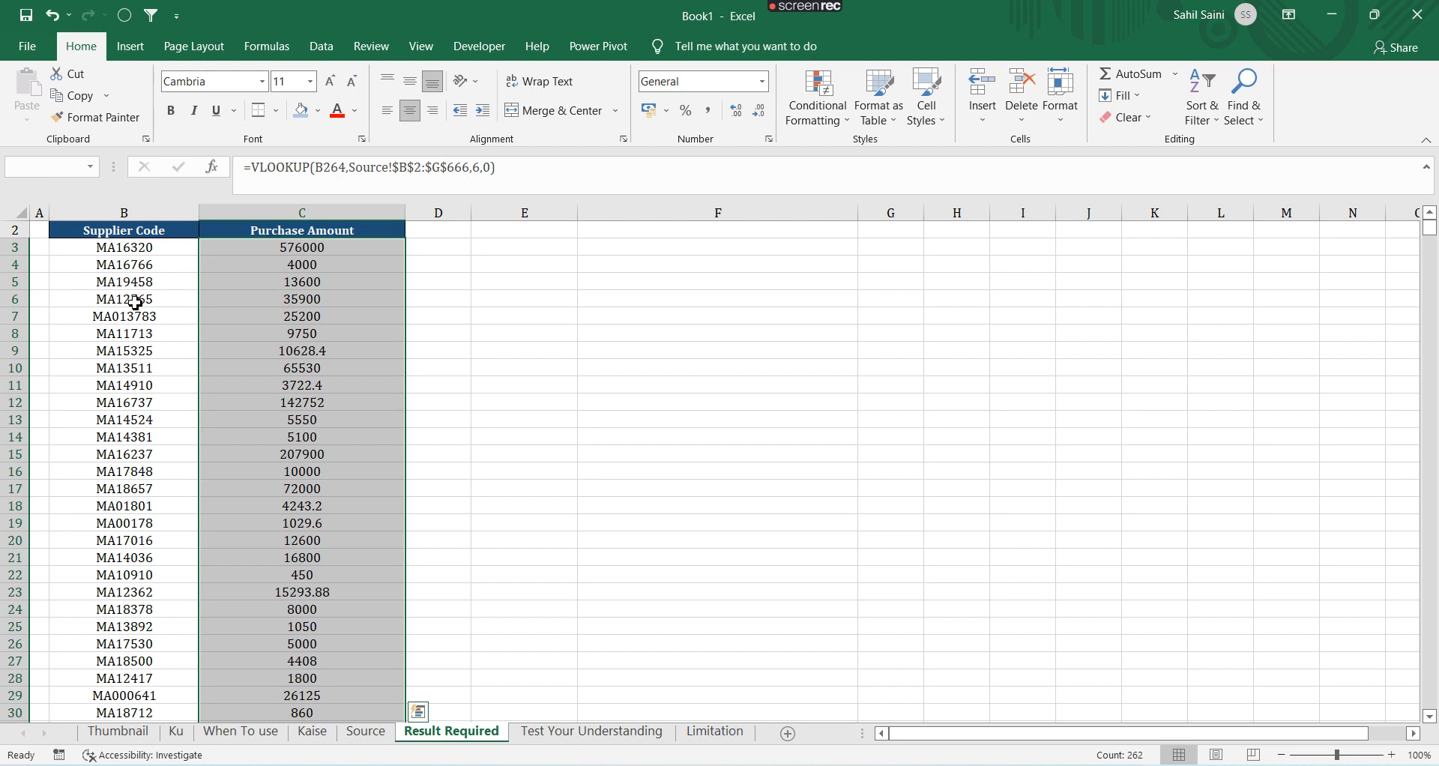
{"action": "key", "text": "Delete"}
In the first Purchase Amount cell, start a VLOOKUP formula using the adjacent supplier code B3 as the lookup value
{"action": "key", "text": "ctrl+Down"}
{"action": "key", "text": "ctrl+Up"}
{"action": "key", "text": "Down"}
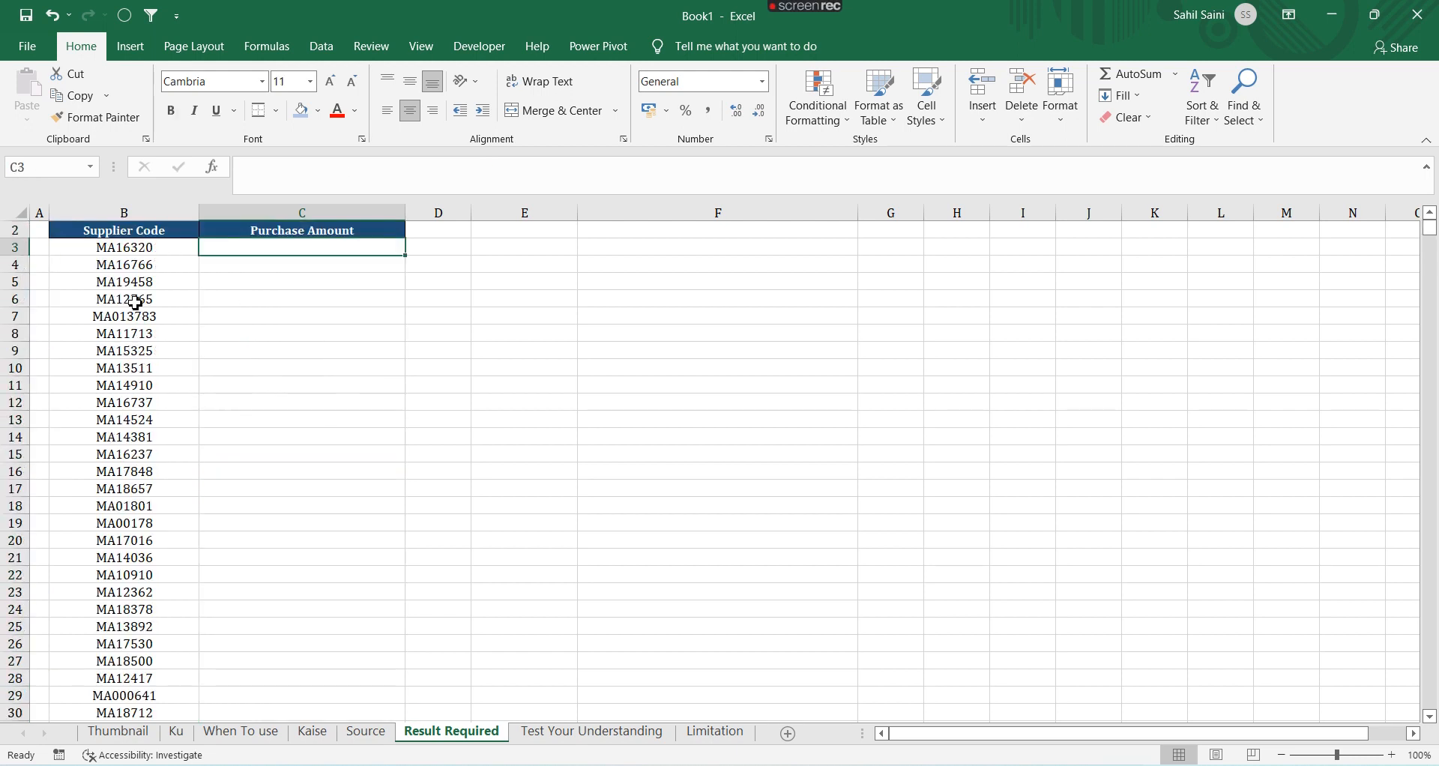
{"action": "type", "text": "="}
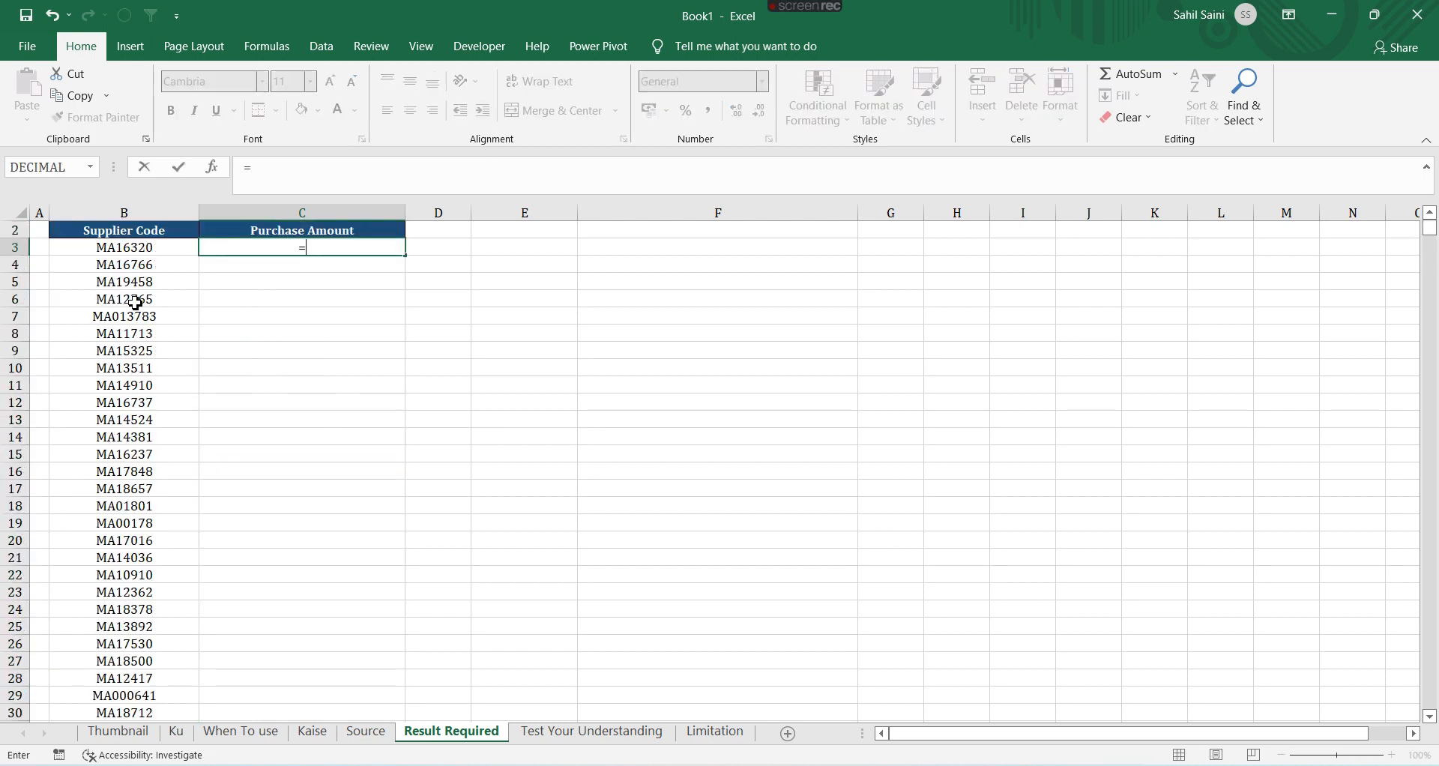
{"action": "type", "text": "Vlook"}
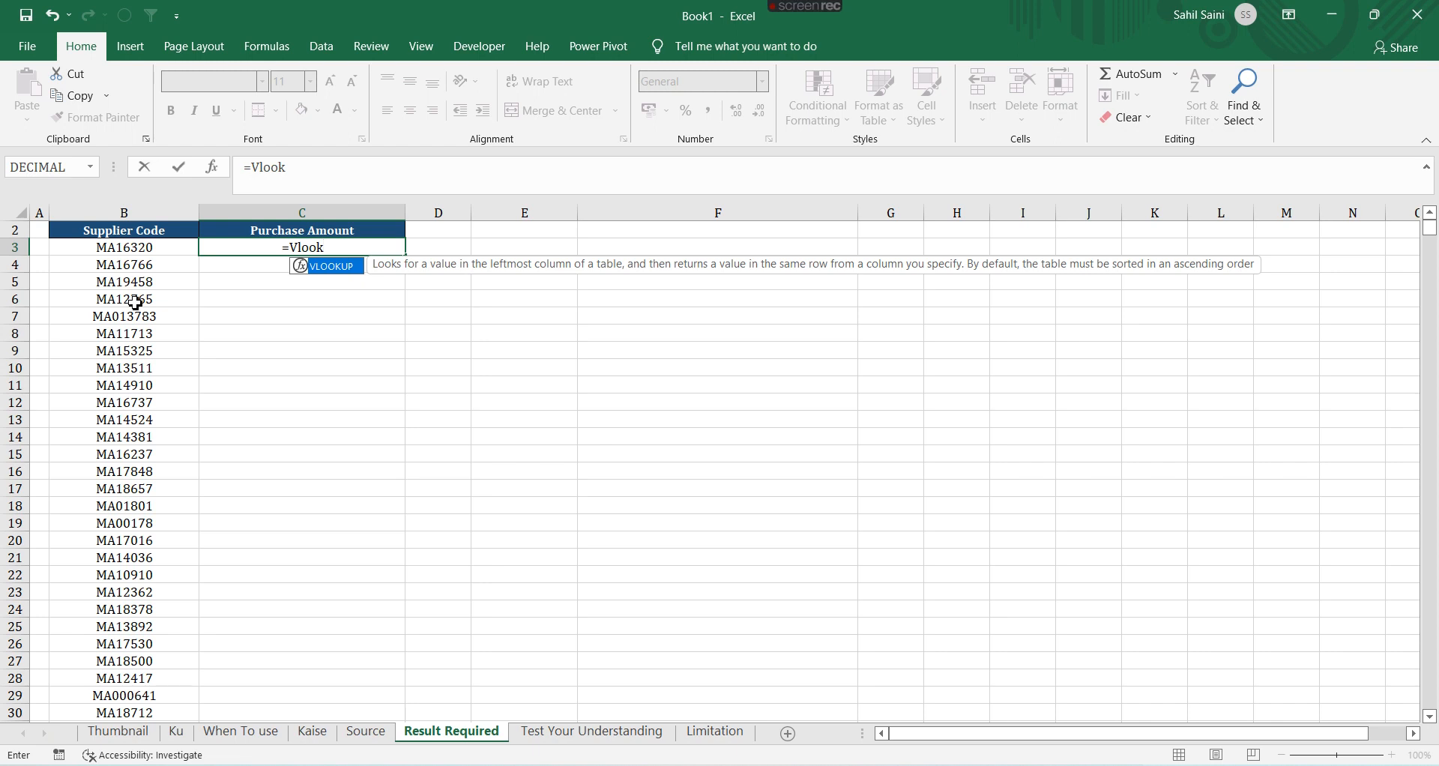
{"action": "key", "text": "Tab"}
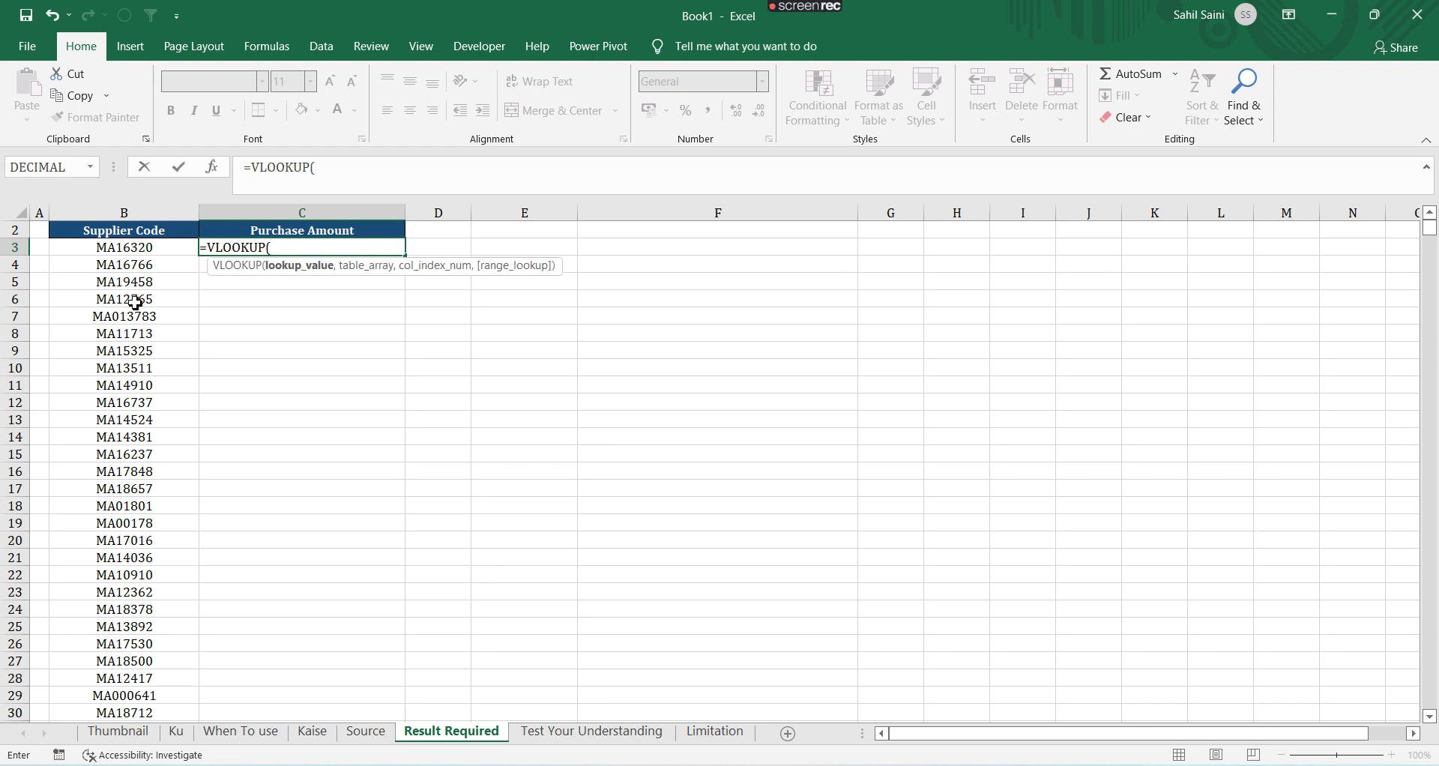
{"action": "key", "text": "Left"}
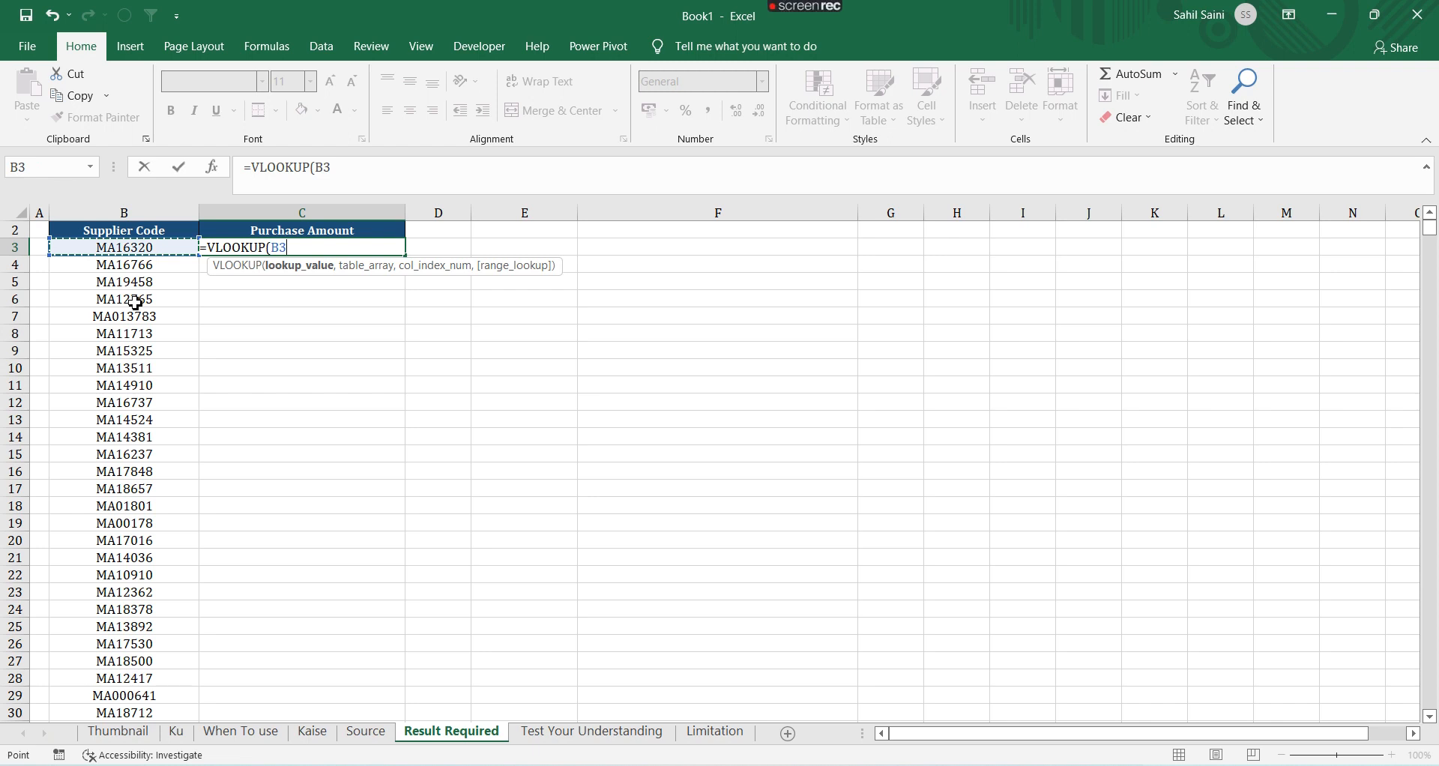
{"action": "type", "text": ","}
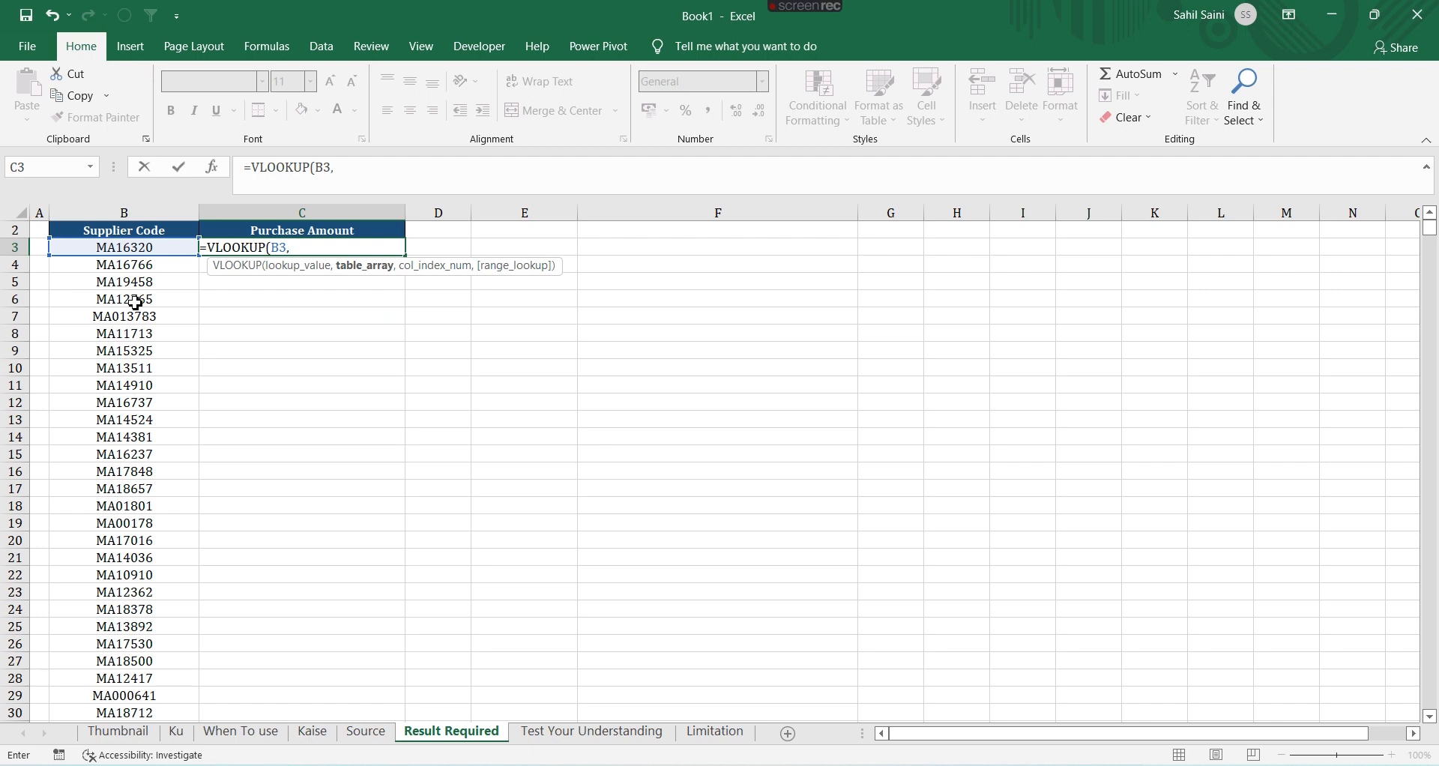
Set the table array to the Source sheet's data B2:G666, locked as the absolute range $B$2:$G$666
{"action": "left_click", "coordinate": [366, 731]}
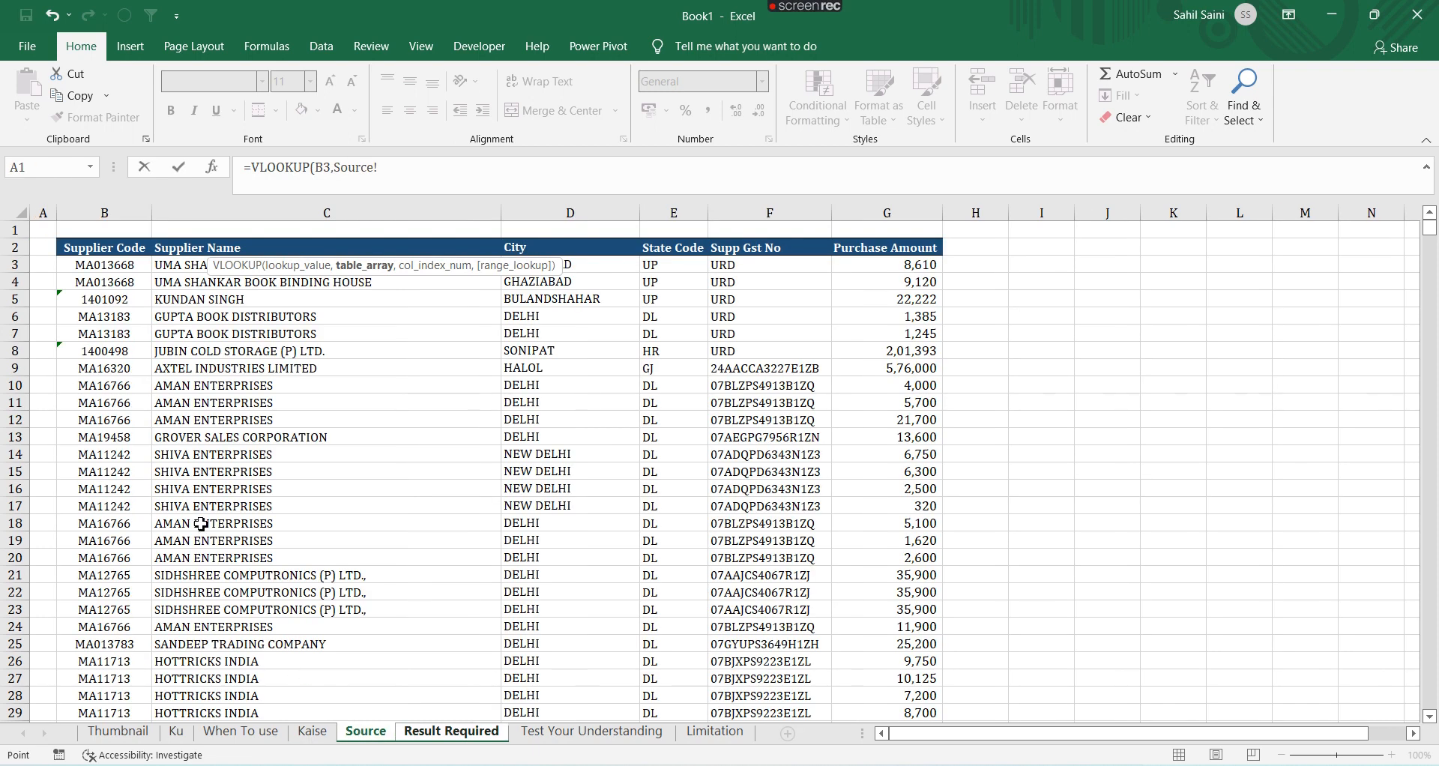
{"action": "left_click", "coordinate": [131, 278]}
{"action": "key", "text": "Up"}
{"action": "key", "text": "Up"}
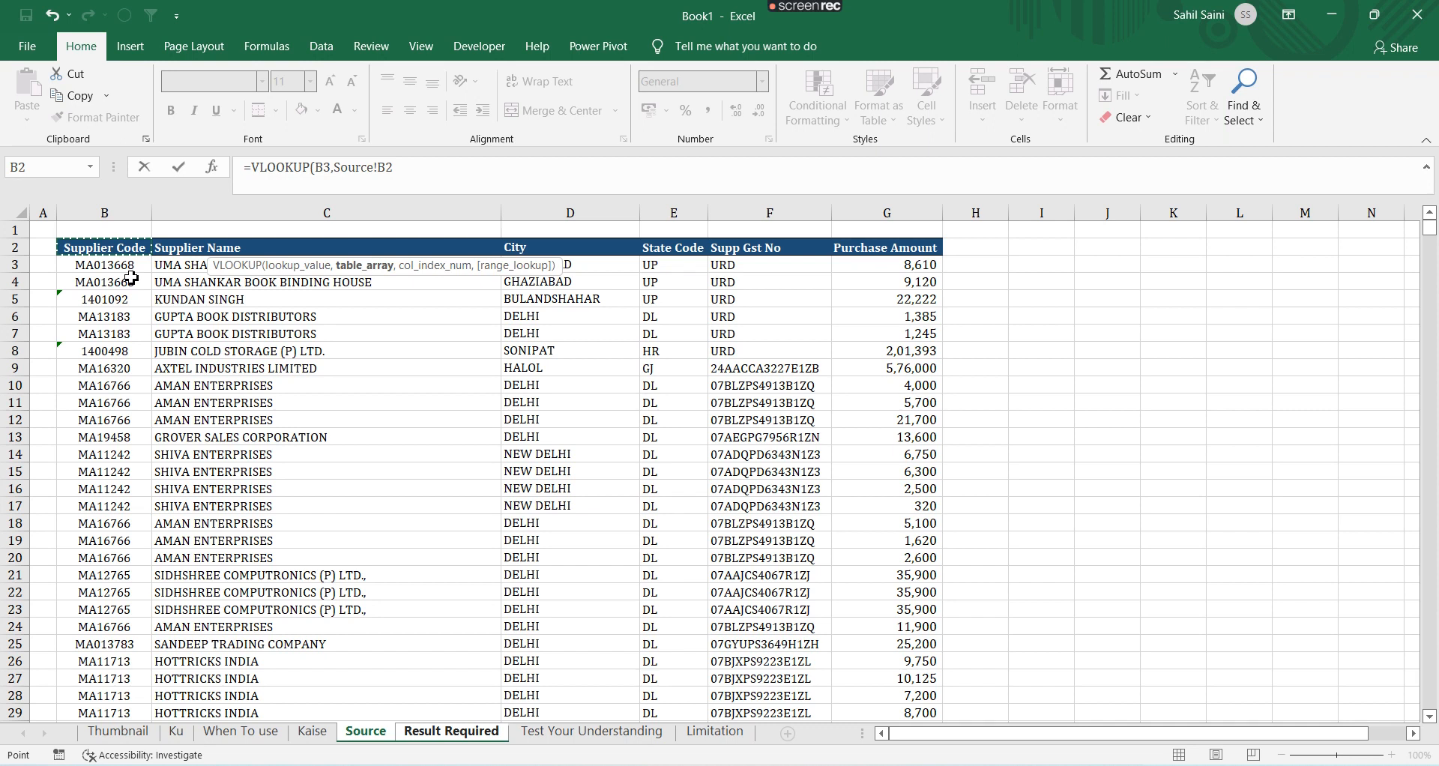
{"action": "key", "text": "shift+Down"}
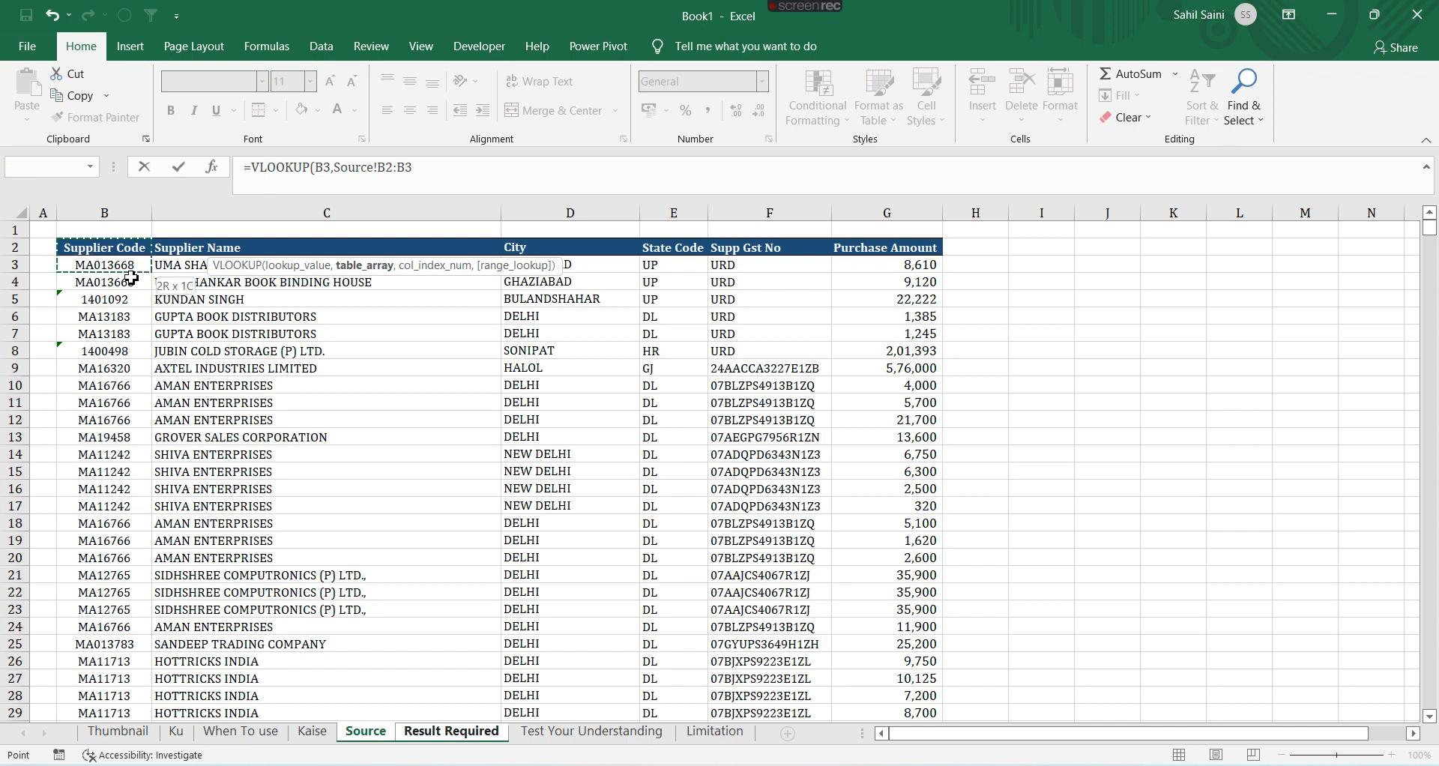
{"action": "key", "text": "shift+Right"}
{"action": "key", "text": "shift+Right"}
{"action": "key", "text": "shift+Right"}
{"action": "key", "text": "shift+Right"}
{"action": "key", "text": "shift+Right"}
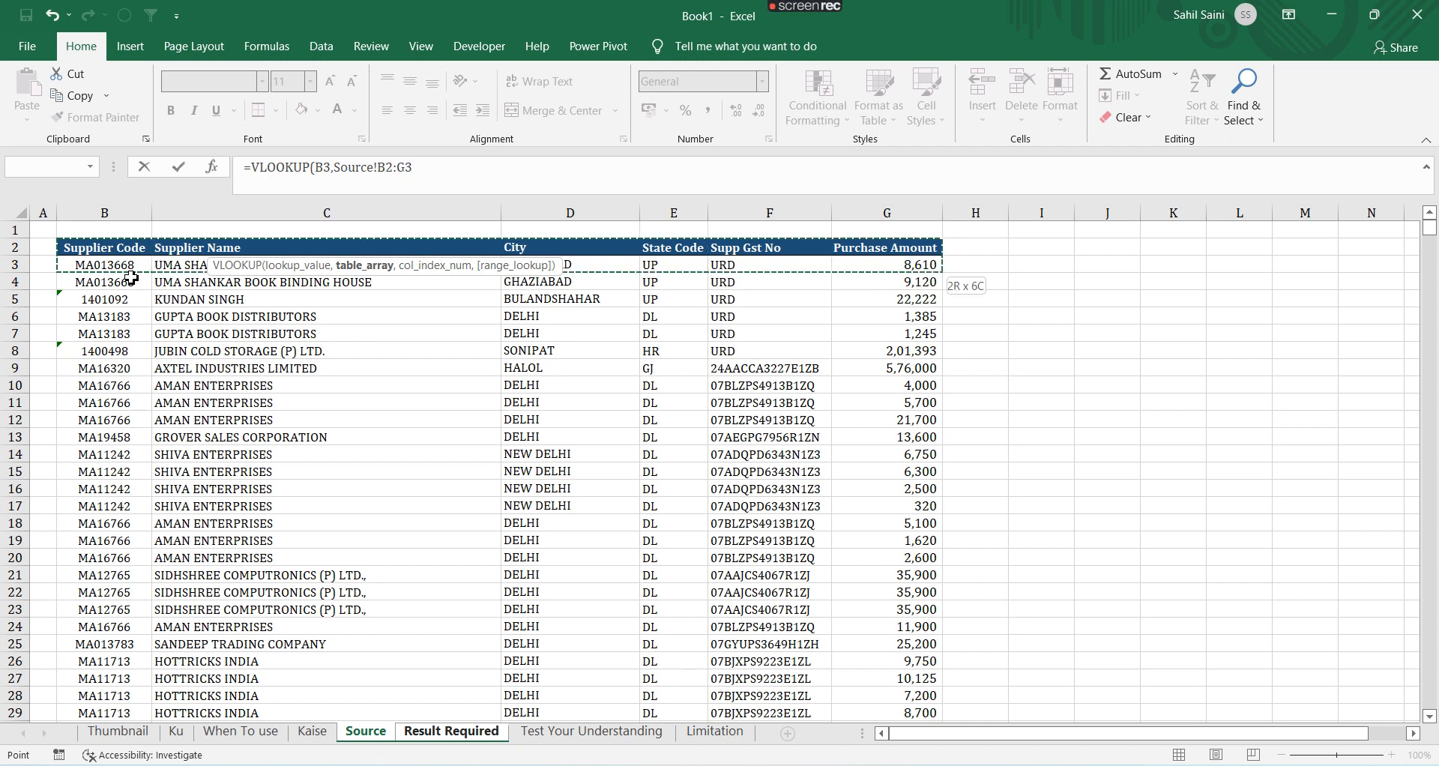
{"action": "key", "text": "ctrl+shift+Down"}
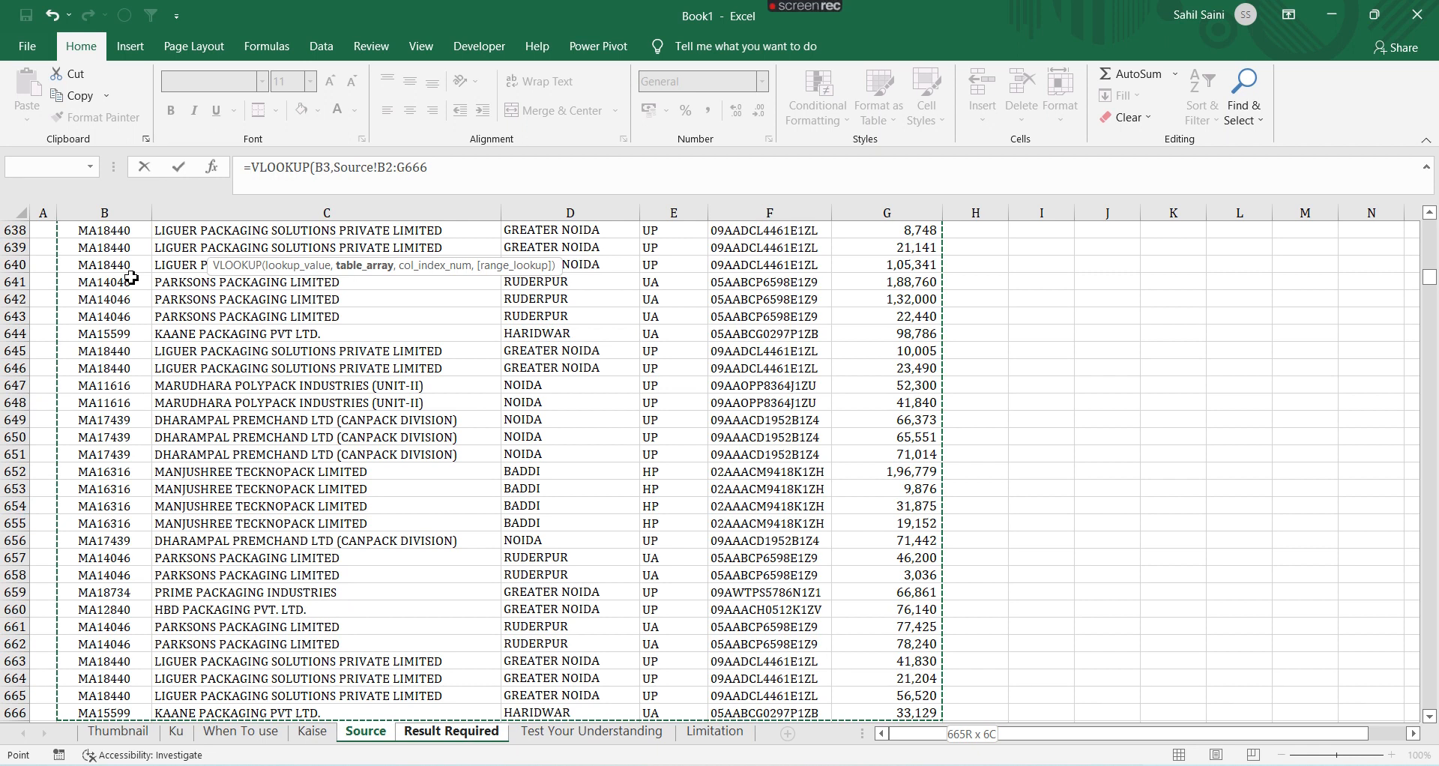
{"action": "key", "text": "F4"}
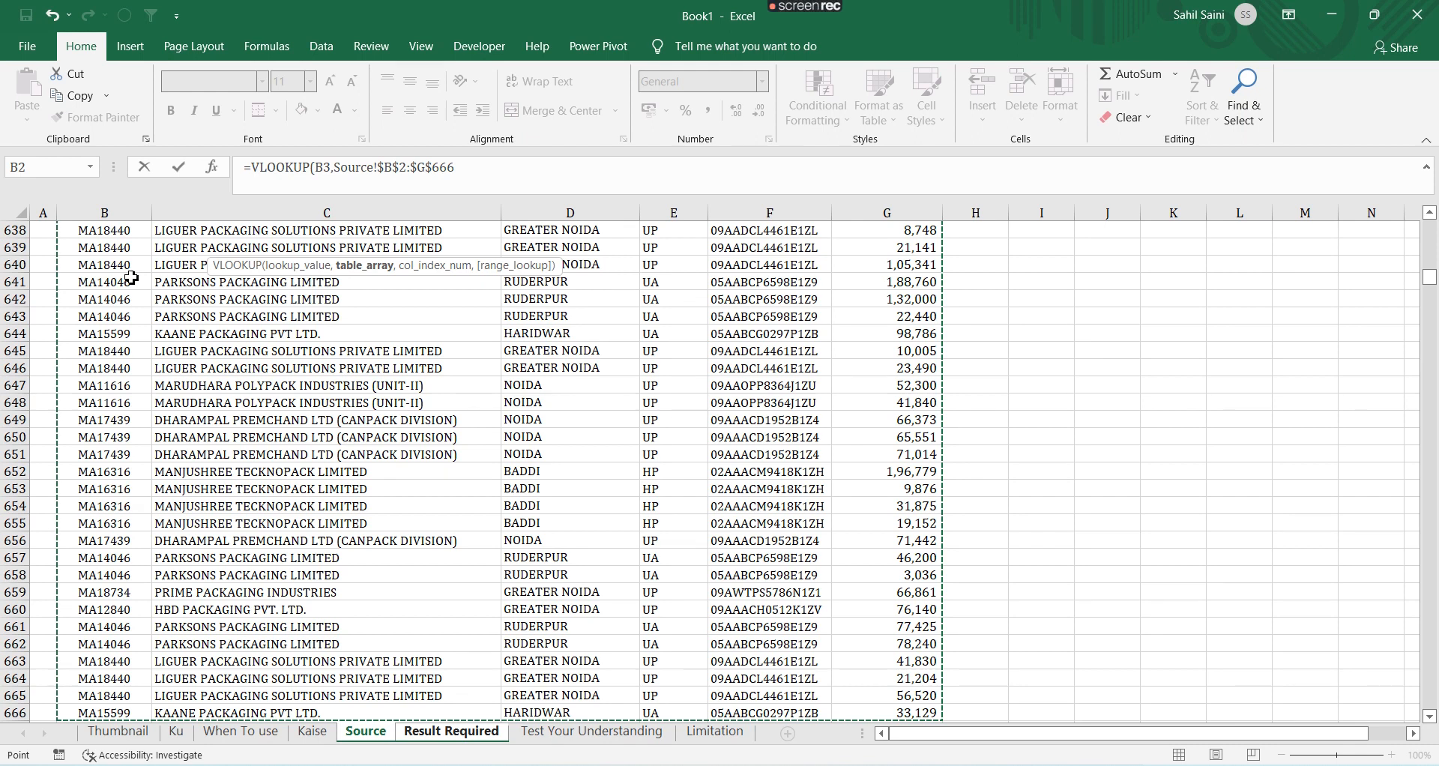
Finish the formula with column index 6 and exact match 0, and enter it
{"action": "type", "text": ","}
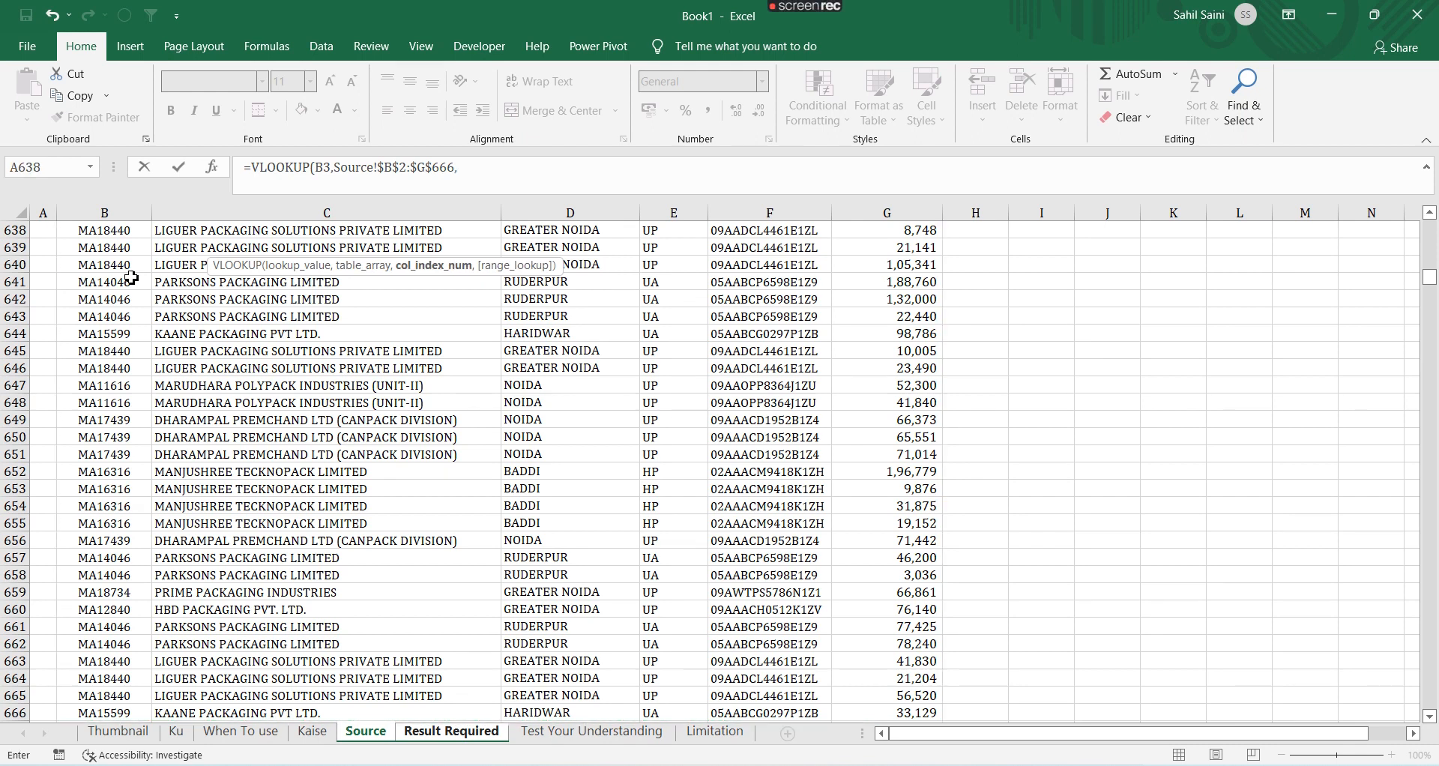
{"action": "scroll", "coordinate": [131, 278], "scroll_direction": "up", "scroll_amount": 20}
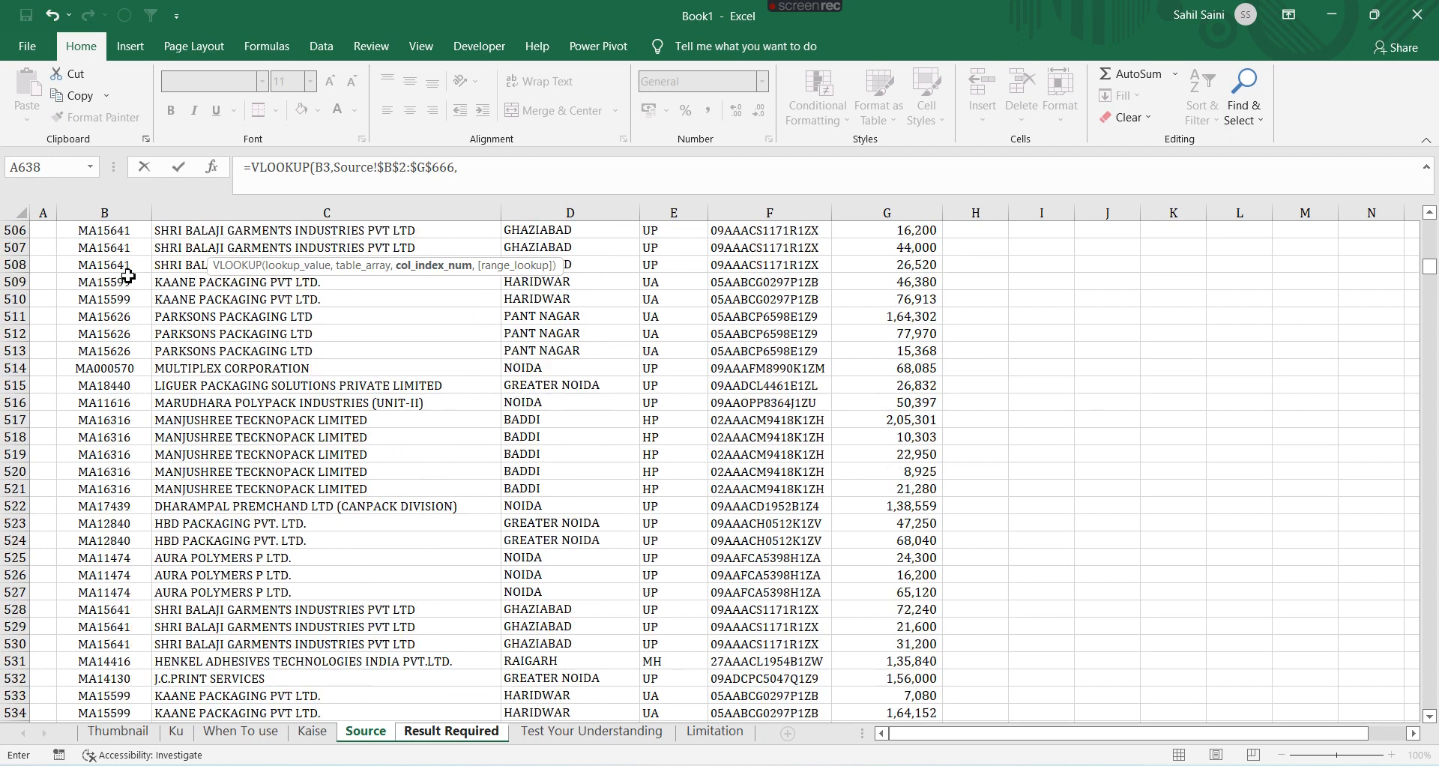
{"action": "scroll", "coordinate": [128, 276], "scroll_direction": "up", "scroll_amount": 20}
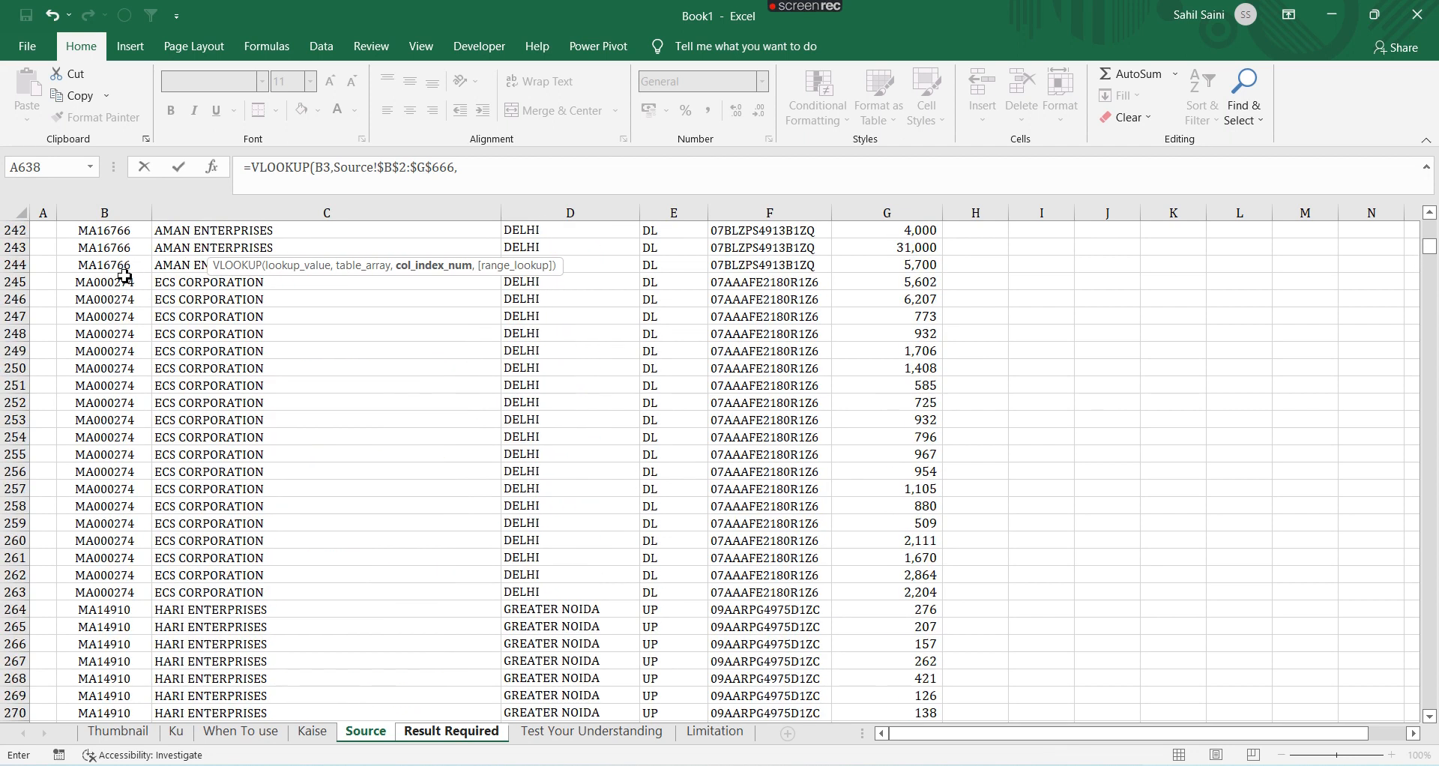
{"action": "left_click", "coordinate": [122, 276]}
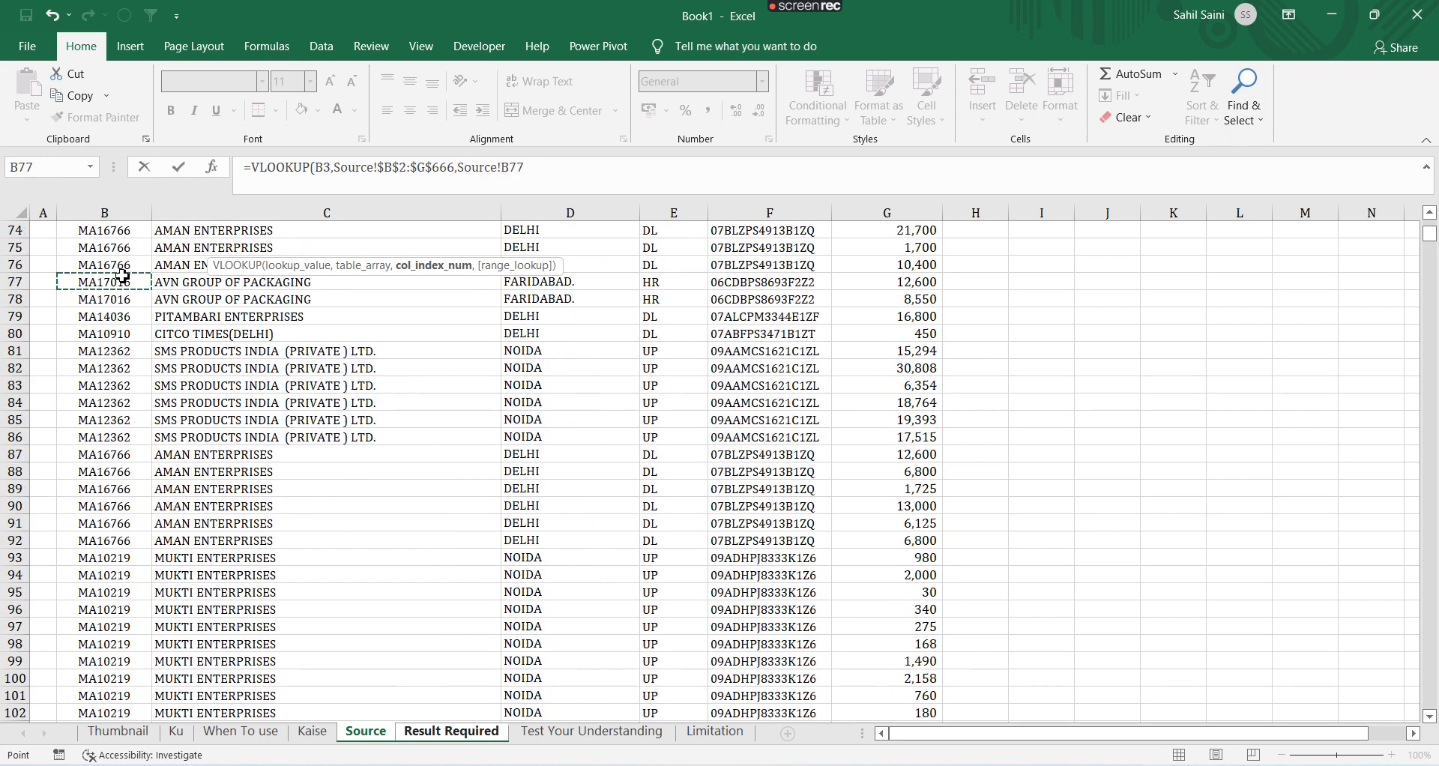
{"action": "key", "text": "ctrl+Up"}
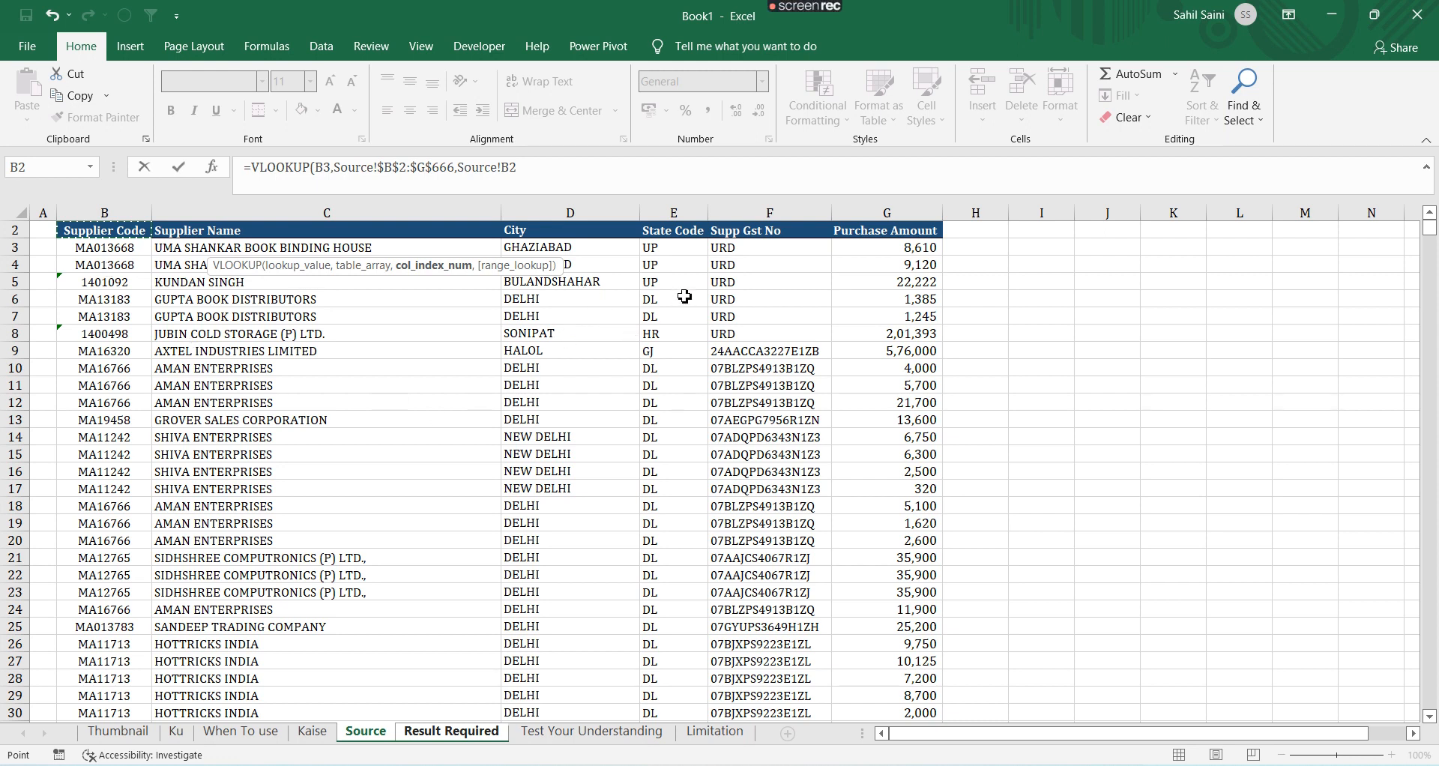
{"action": "key", "text": "F2"}
{"action": "key", "text": "shift+Left"}
{"action": "key", "text": "shift+Left"}
{"action": "key", "text": "shift+Left"}
{"action": "key", "text": "shift+Left"}
{"action": "key", "text": "shift+Left"}
{"action": "key", "text": "shift+Left"}
{"action": "key", "text": "shift+Left"}
{"action": "key", "text": "shift+Left"}
{"action": "key", "text": "shift+Left"}
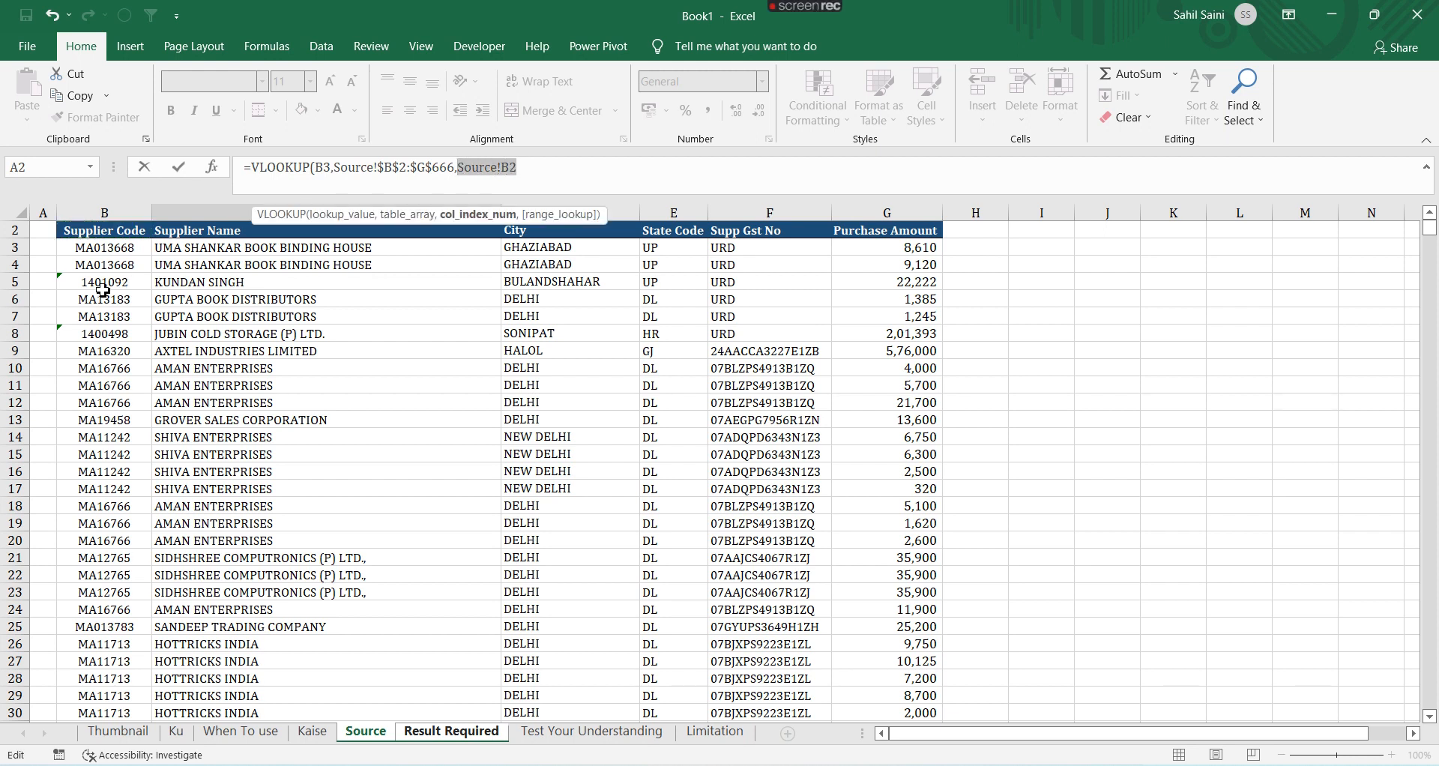
{"action": "type", "text": "6,"}
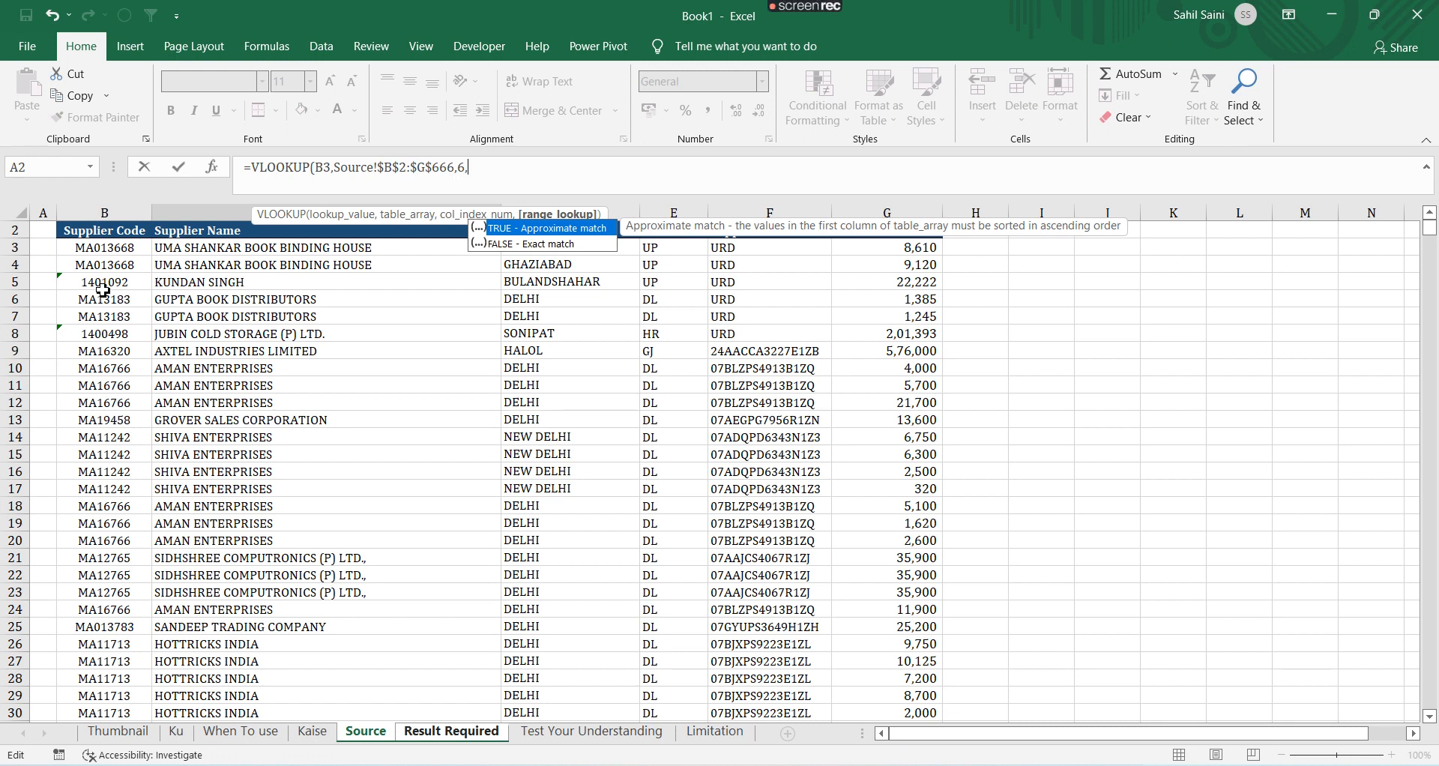
{"action": "type", "text": ")"}
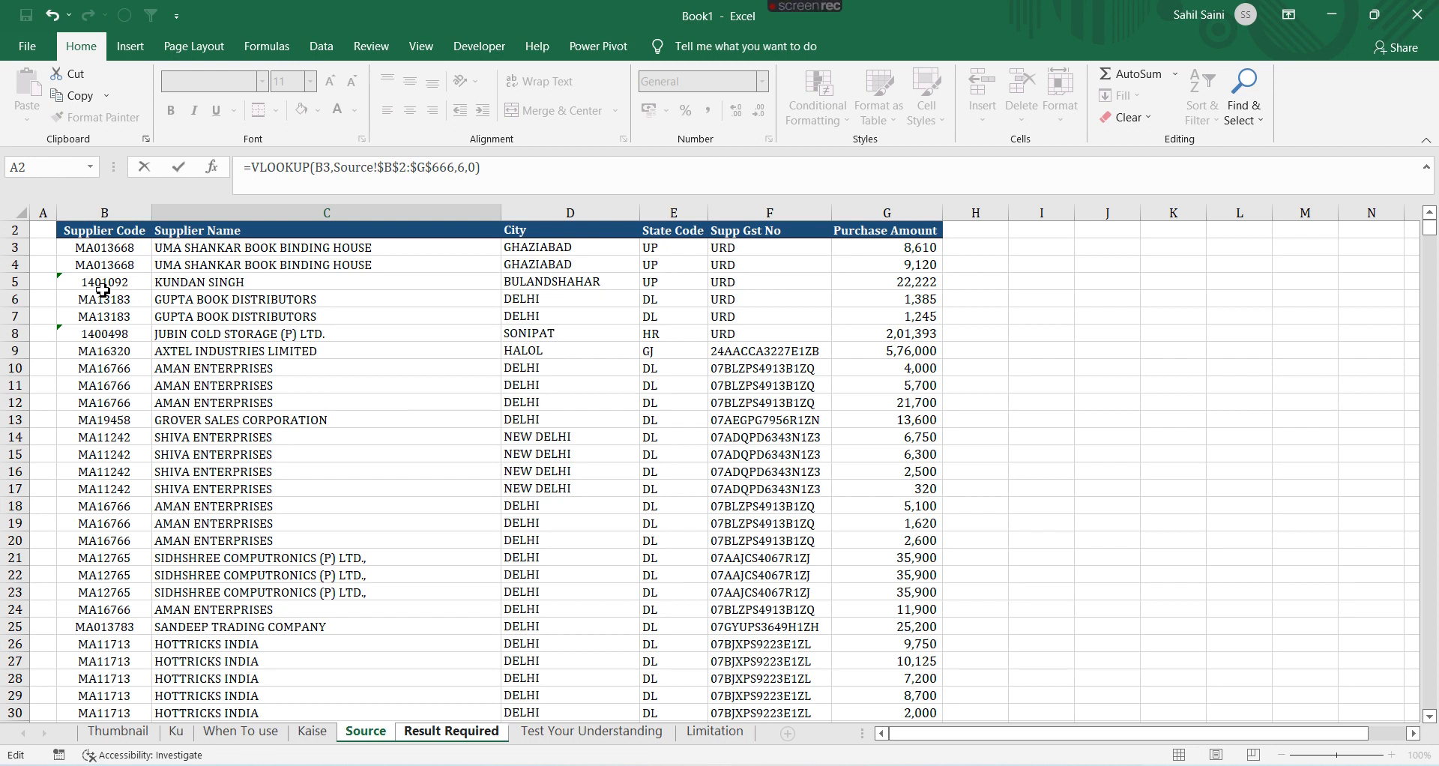
{"action": "key", "text": "Return"}
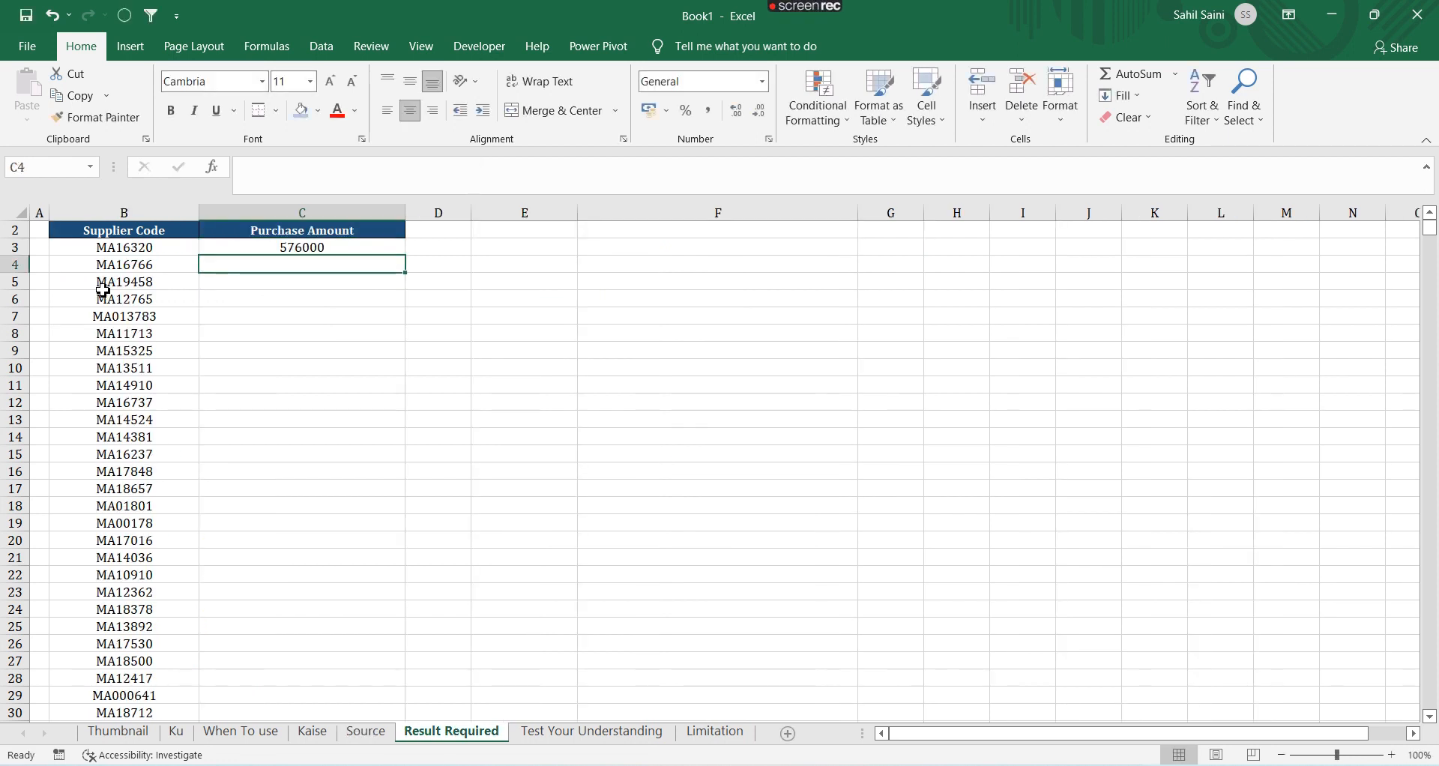
Fill the VLOOKUP formula down the Purchase Amount column to row 264, matching the supplier code list
{"action": "key", "text": "Left"}
{"action": "key", "text": "ctrl+Down"}
{"action": "key", "text": "Right"}
{"action": "key", "text": "ctrl+shift+Up"}
{"action": "key", "text": "ctrl+d"}
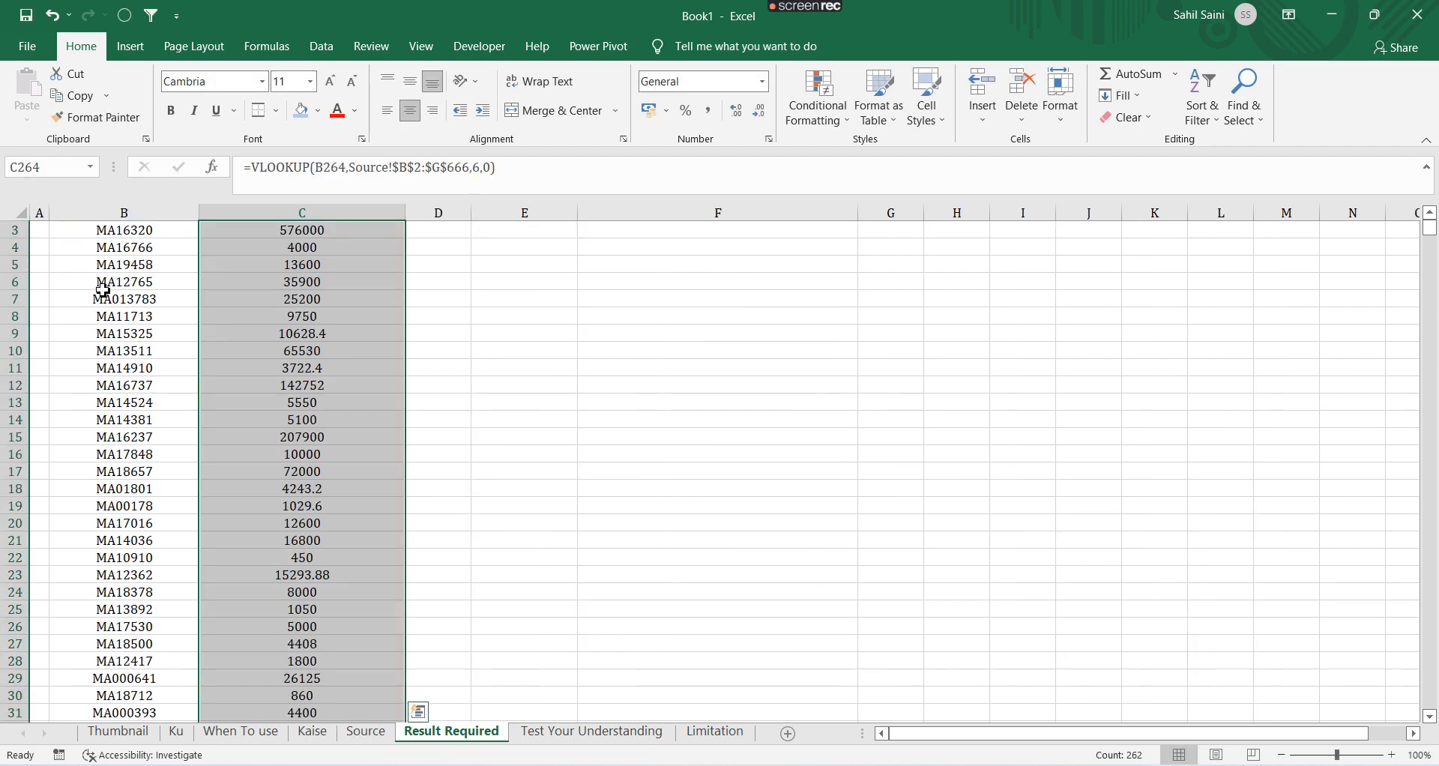
Check the copied formulas in several Purchase Amount cells down the column
{"action": "key", "text": "Up"}
{"action": "key", "text": "Up"}
{"action": "key", "text": "Up"}
{"action": "key", "text": "ctrl+Up"}
{"action": "key", "text": "Down"}
{"action": "key", "text": "Down"}
{"action": "key", "text": "Down"}
{"action": "key", "text": "Down"}
{"action": "key", "text": "Down"}
{"action": "key", "text": "Down"}
{"action": "key", "text": "Down"}
{"action": "key", "text": "Down"}
{"action": "key", "text": "Down"}
{"action": "key", "text": "Down"}
{"action": "key", "text": "Down"}
{"action": "key", "text": "Down"}
{"action": "key", "text": "Down"}
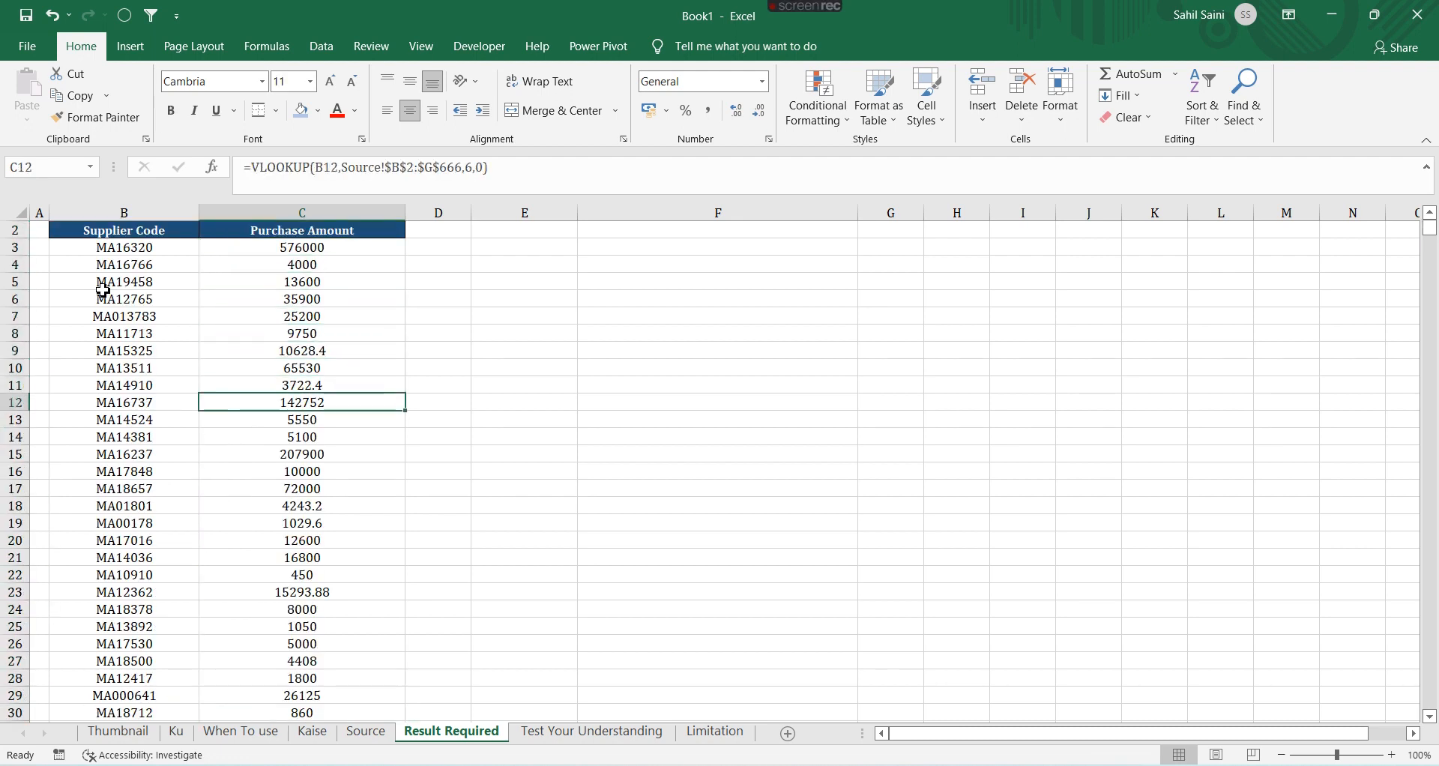
{"action": "key", "text": "Down"}
{"action": "key", "text": "Down"}
{"action": "key", "text": "Down"}
{"action": "key", "text": "Down"}
{"action": "key", "text": "Down"}
{"action": "key", "text": "Down"}
{"action": "key", "text": "Down"}
{"action": "key", "text": "Down"}
{"action": "key", "text": "Down"}
{"action": "key", "text": "Down"}
{"action": "key", "text": "Down"}
{"action": "key", "text": "Down"}
{"action": "key", "text": "Down"}
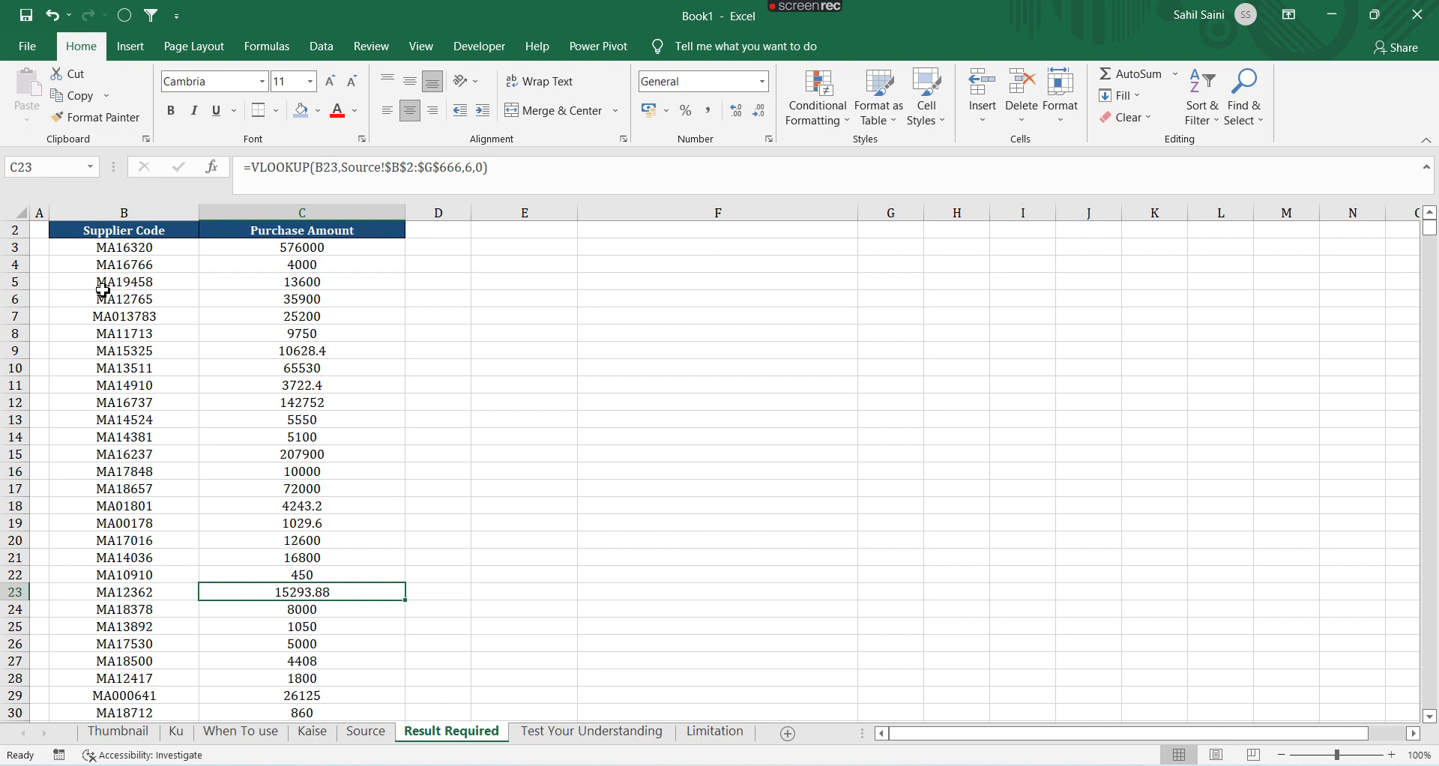
{"action": "key", "text": "ctrl+Down"}
{"action": "key", "text": "Up"}
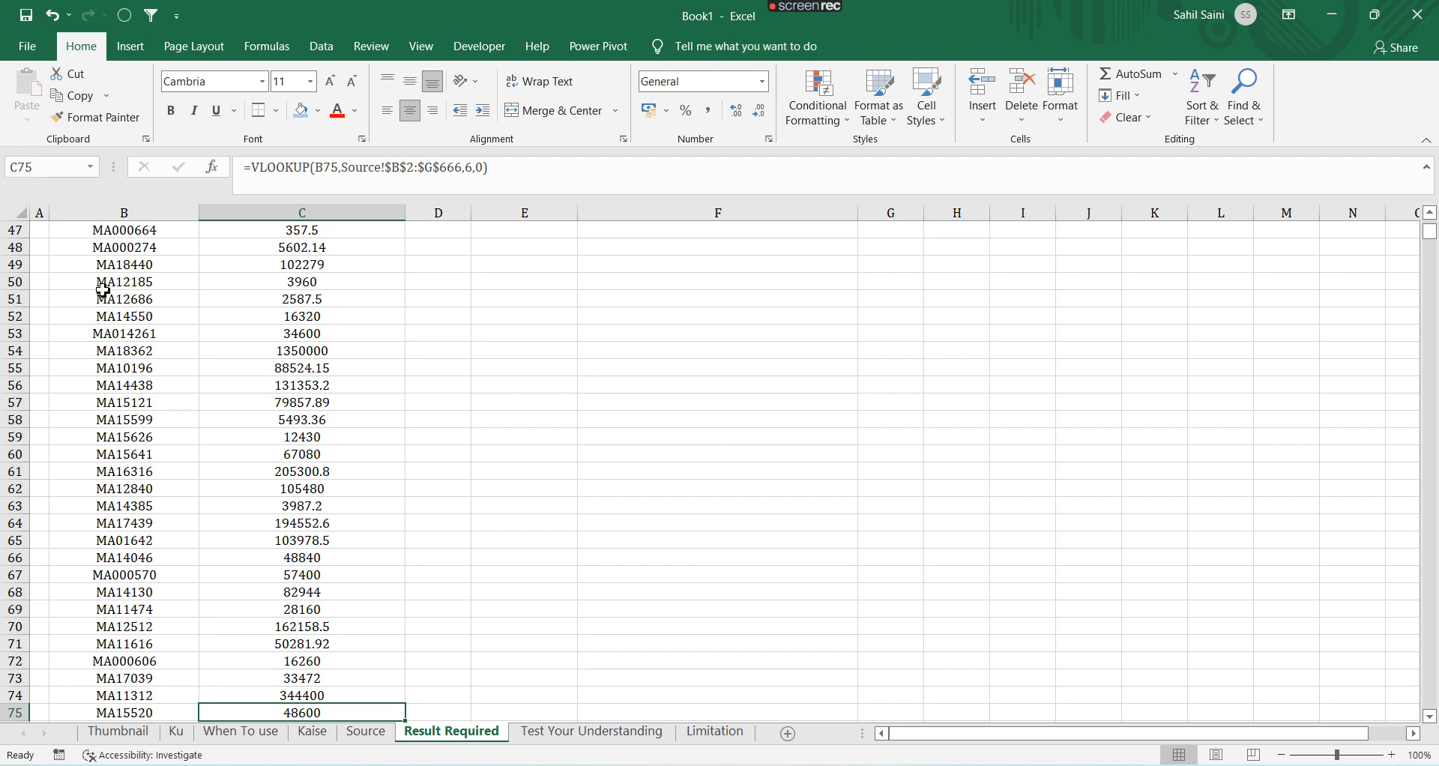
Examine the supplier code and Purchase Amount rows on the Test Your Understanding sheet
{"action": "key", "text": "ctrl+Page_Down"}
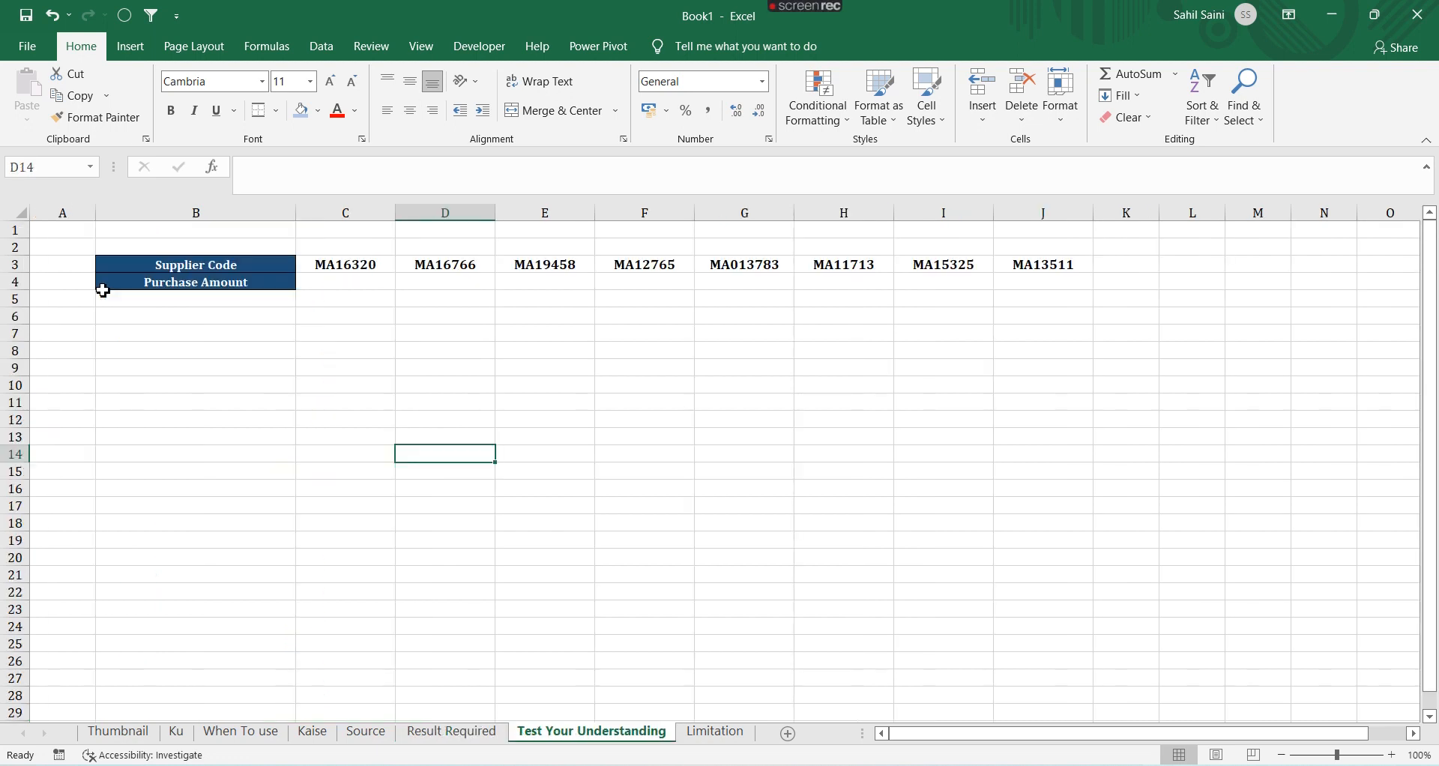
{"action": "key", "text": "Left"}
{"action": "key", "text": "ctrl+Up"}
{"action": "key", "text": "Down"}
{"action": "key", "text": "Up"}
{"action": "key", "text": "Left"}
{"action": "key", "text": "ctrl+shift+Right"}
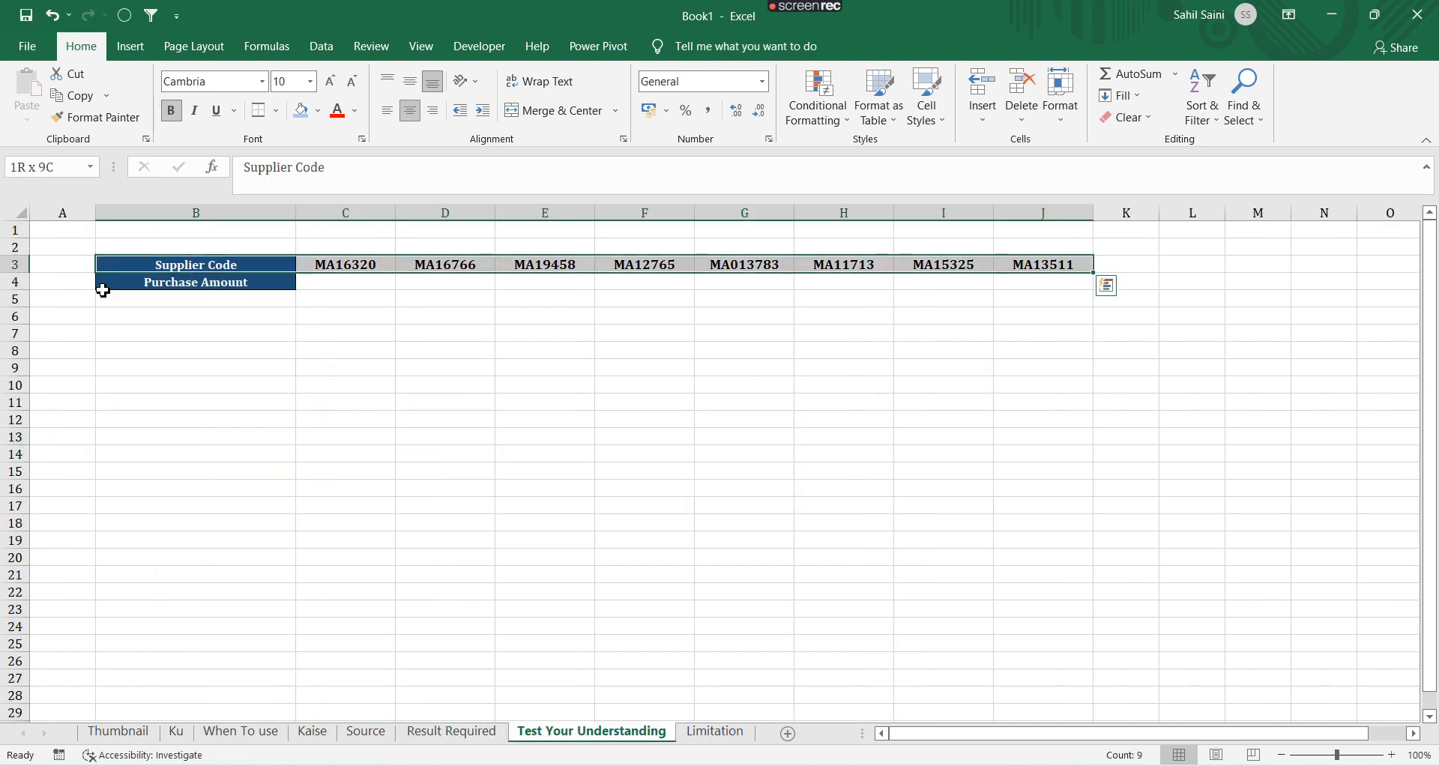
{"action": "key", "text": "Down"}
{"action": "key", "text": "shift+Right"}
{"action": "key", "text": "shift+Right"}
{"action": "key", "text": "shift+Right"}
{"action": "key", "text": "shift+Right"}
{"action": "key", "text": "shift+Right"}
{"action": "key", "text": "shift+Right"}
{"action": "key", "text": "shift+Right"}
{"action": "key", "text": "shift+Right"}
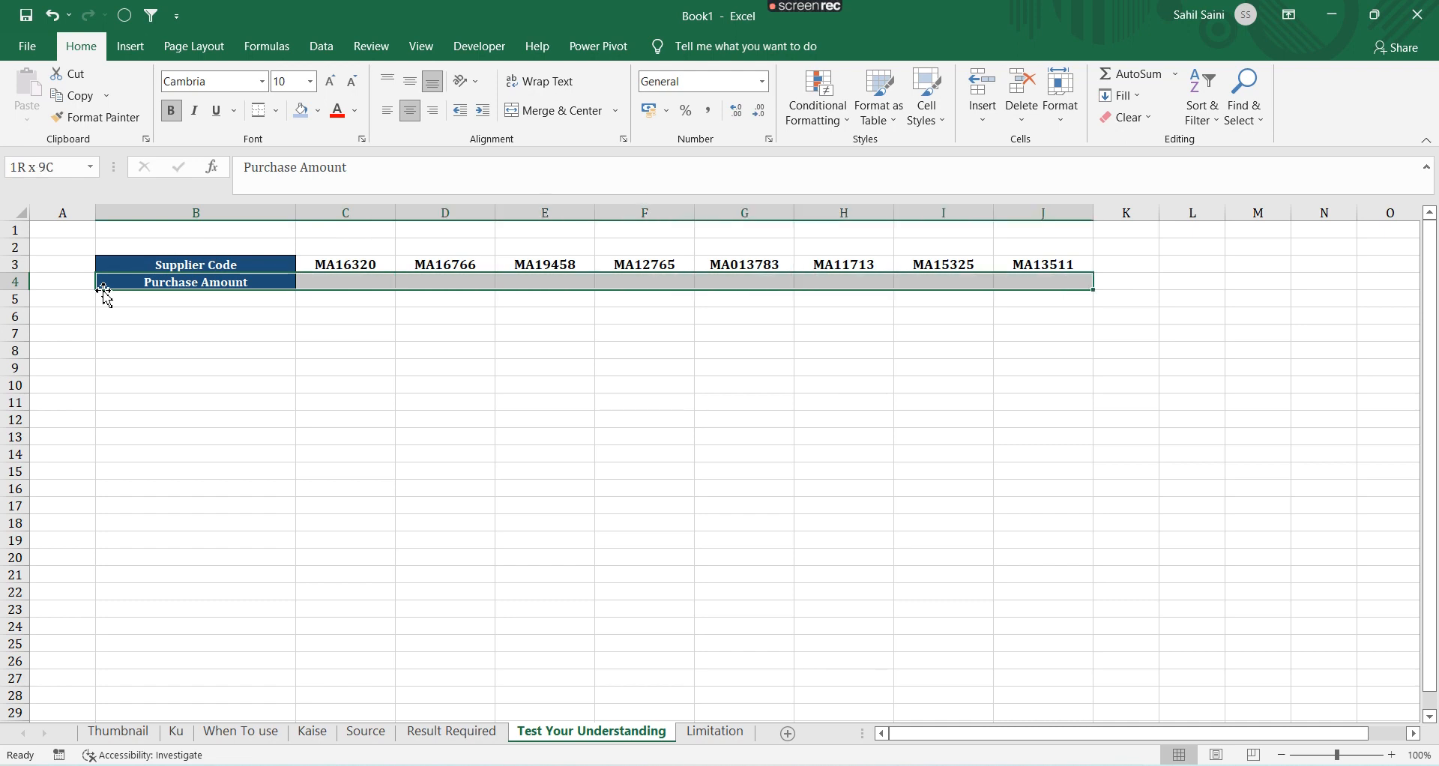
{"action": "key", "text": "Right"}
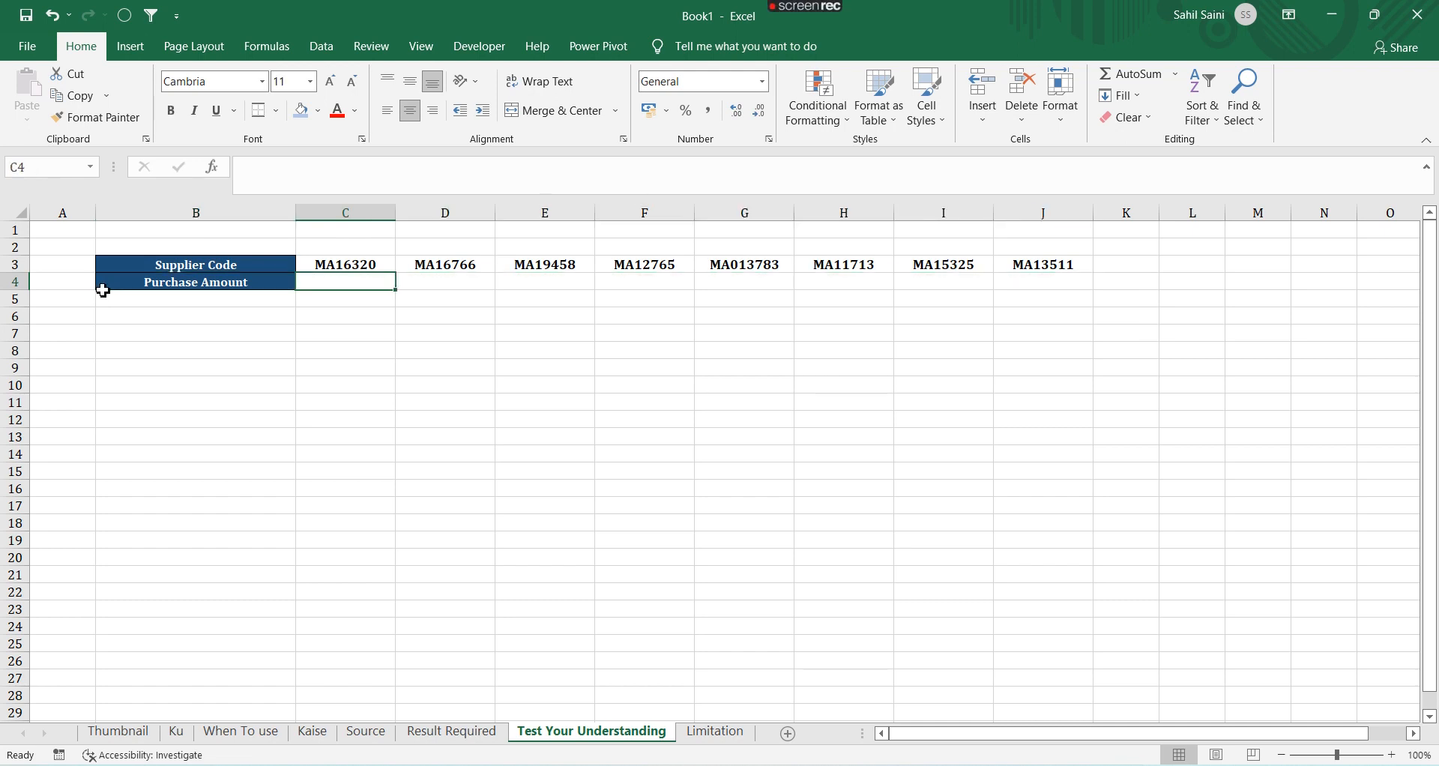
{"action": "key", "text": "Left"}
{"action": "key", "text": "Up"}
{"action": "key", "text": "ctrl+shift+Right"}
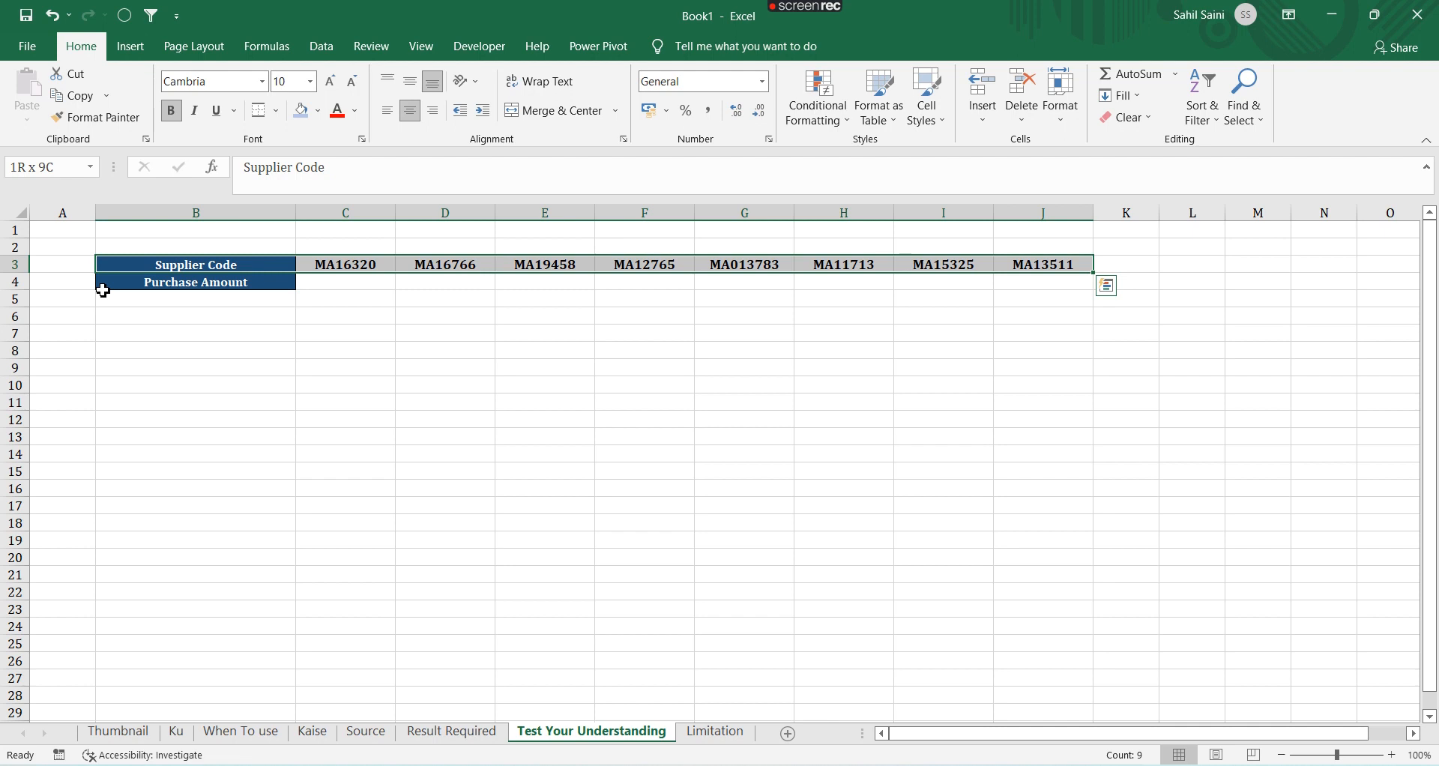
{"action": "key", "text": "ctrl+q"}
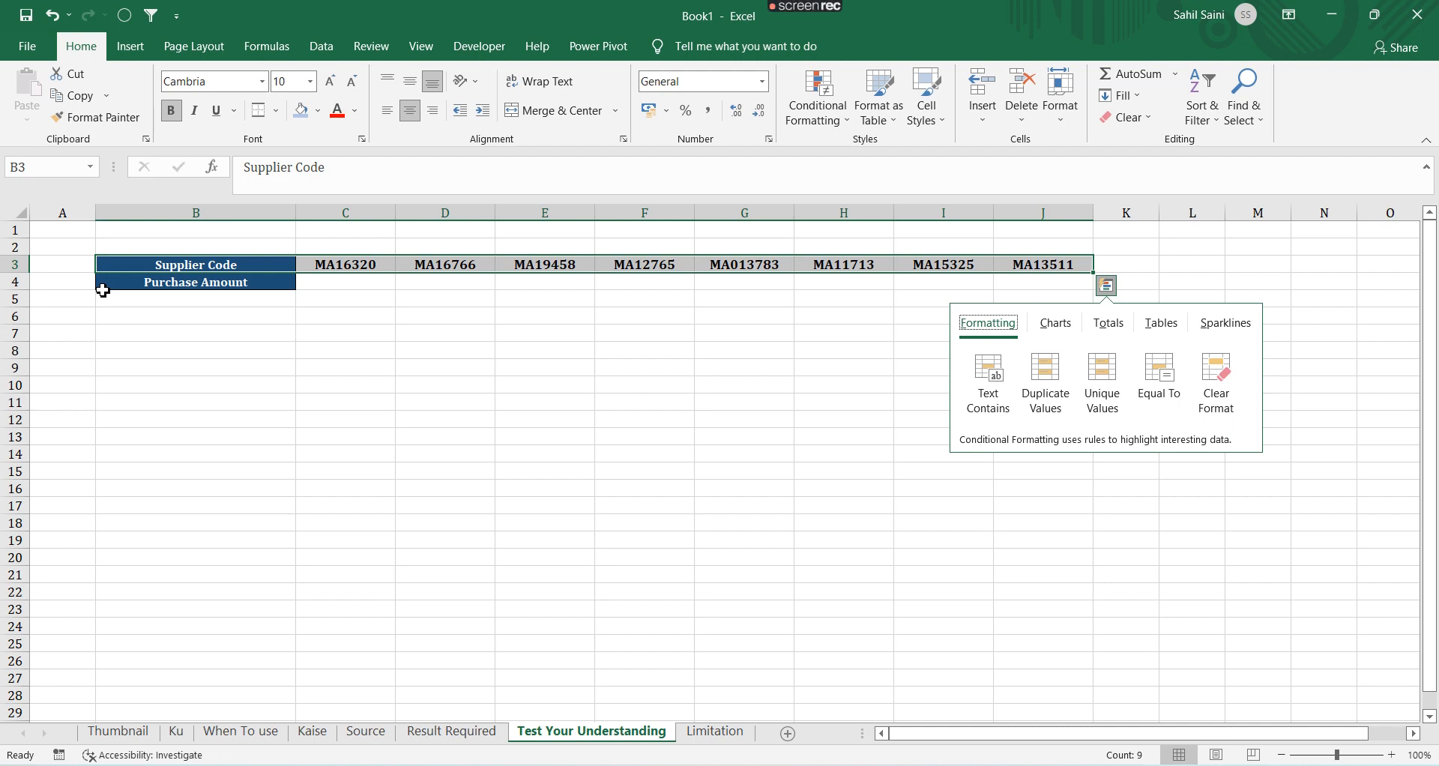
{"action": "key", "text": "c"}
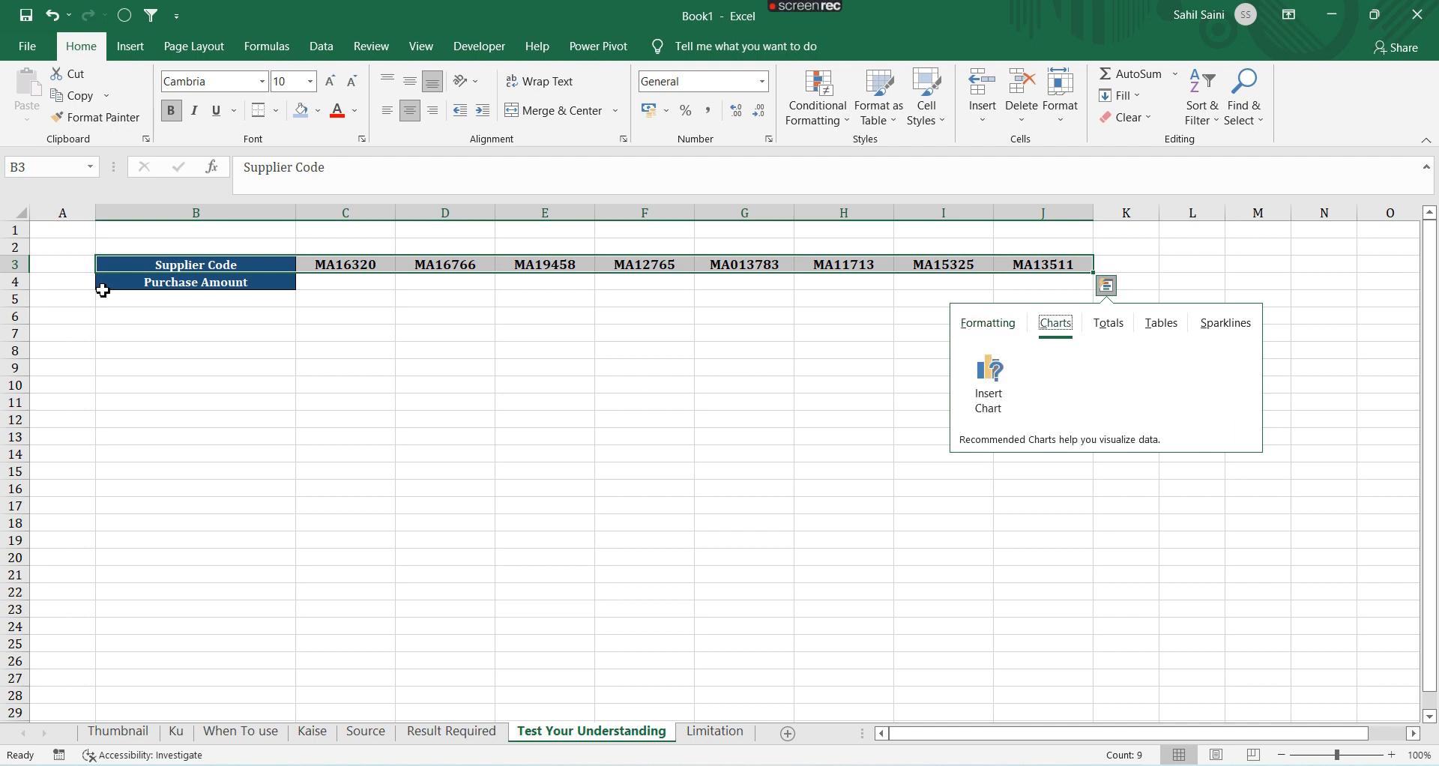
{"action": "key", "text": "Escape"}
Start a VLOOKUP formula in C4 of the Test Your Understanding sheet with C3 as the lookup value
{"action": "key", "text": "Down"}
{"action": "key", "text": "Right"}
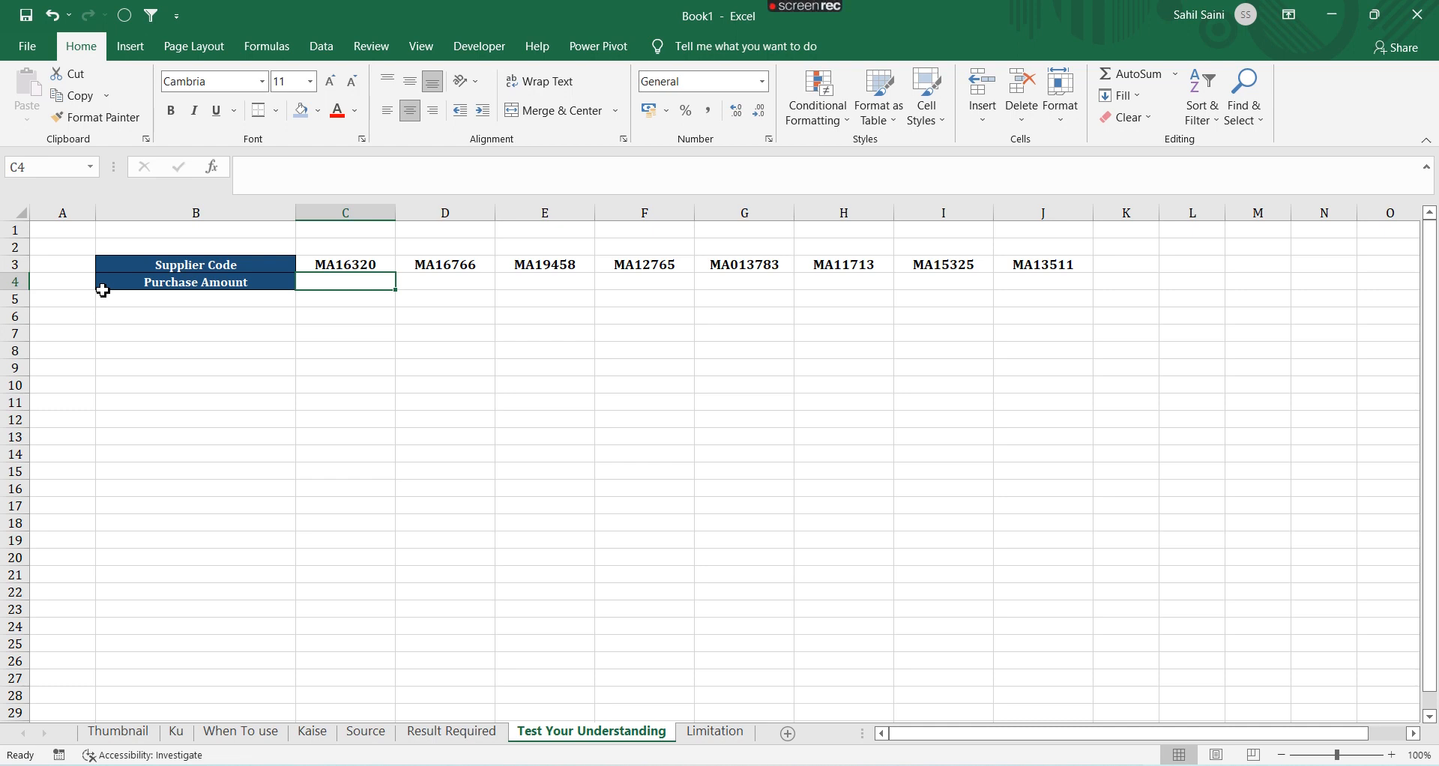
{"action": "type", "text": "=Vlook"}
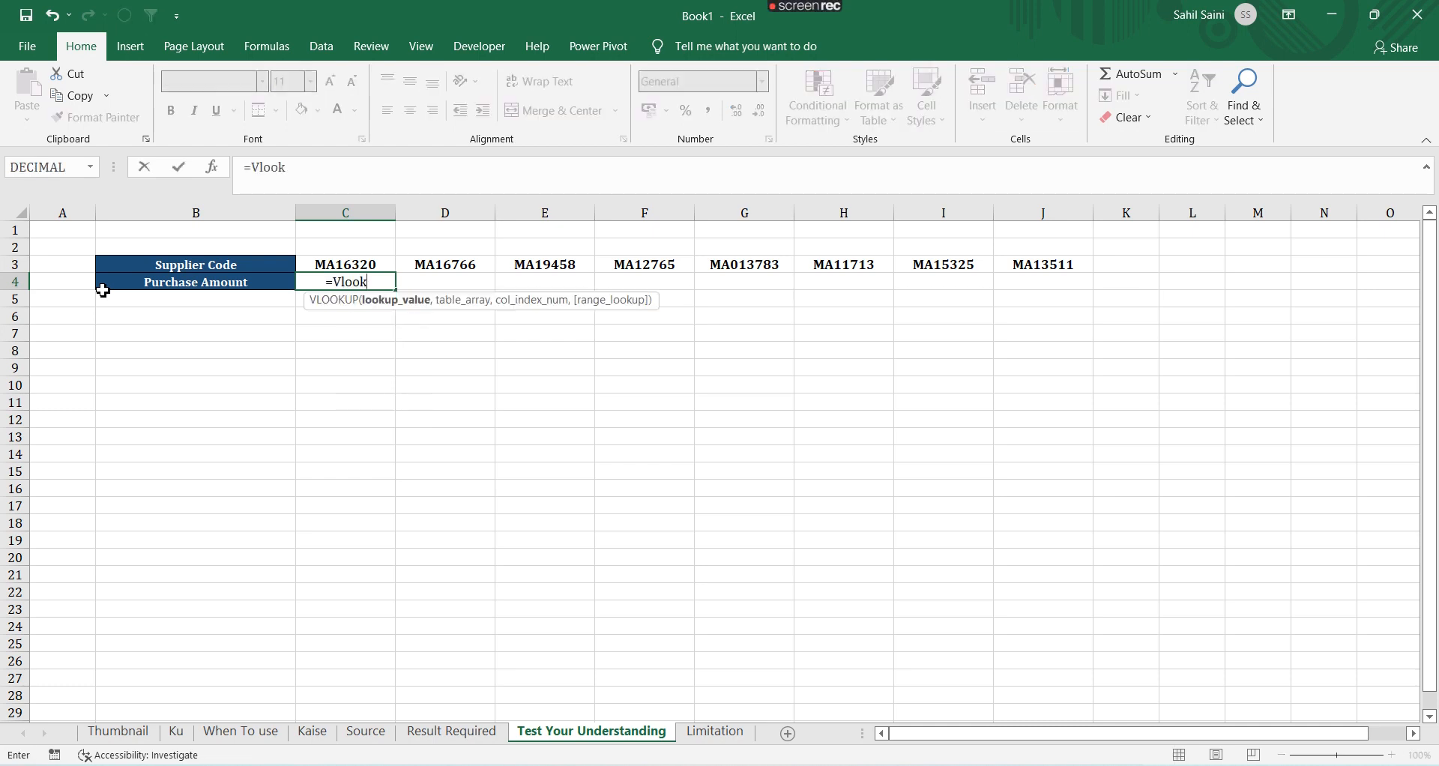
{"action": "key", "text": "Tab"}
{"action": "key", "text": "Up"}
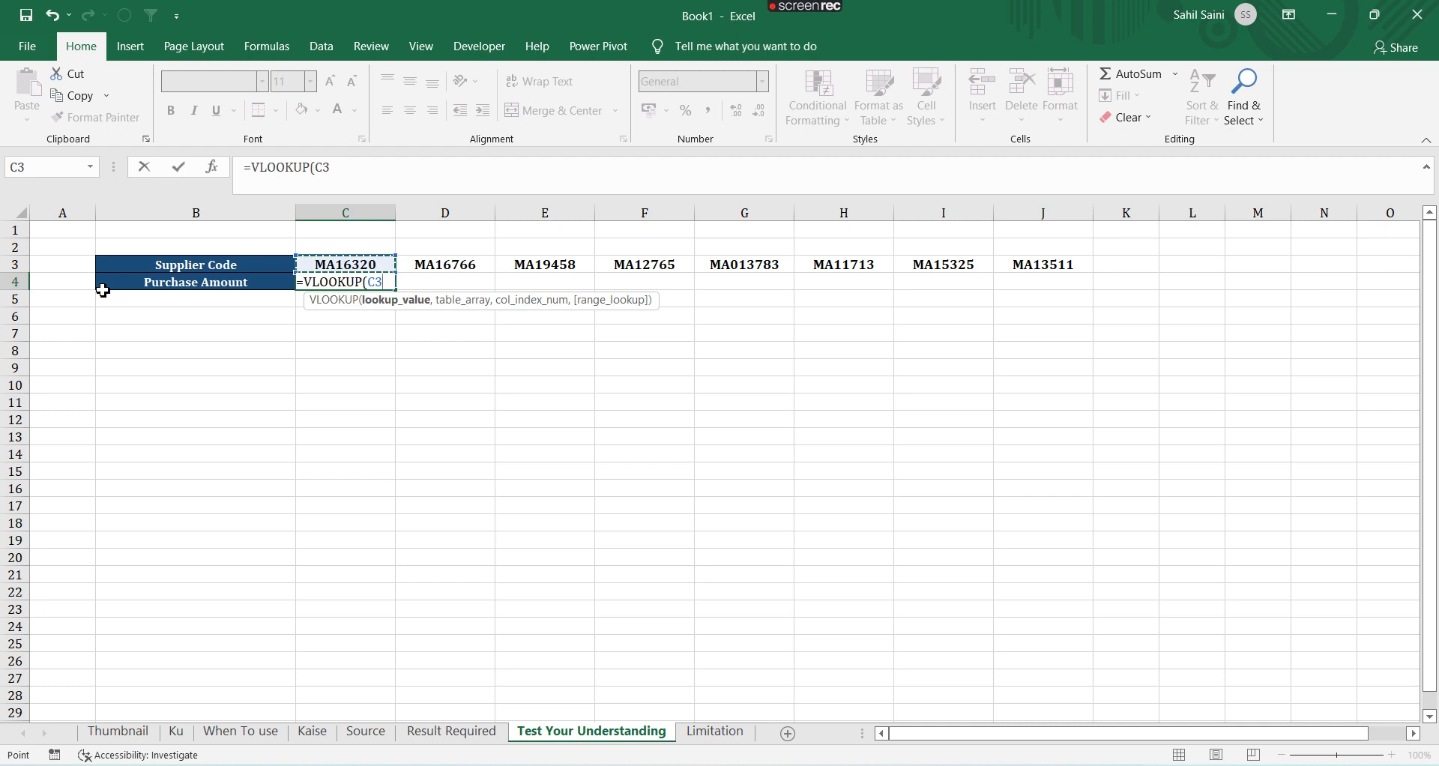
{"action": "type", "text": ","}
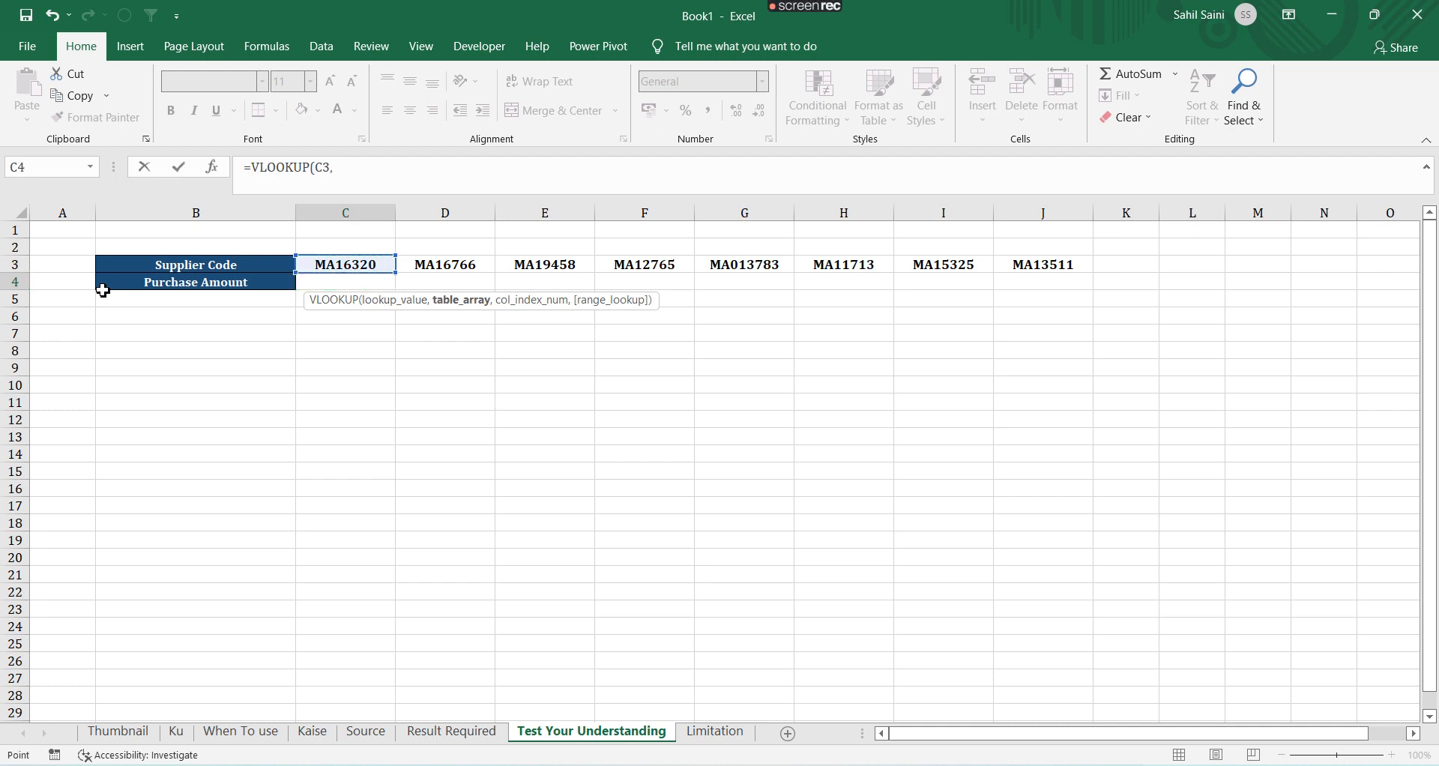
Complete the formula with table array Source!$B$2:$G$666, column index 6 and exact match 0, and enter it
{"action": "key", "text": "ctrl+Page_Up"}
{"action": "key", "text": "ctrl+Page_Up"}
{"action": "left_click", "coordinate": [101, 290]}
{"action": "key", "text": "ctrl+Up"}
{"action": "key", "text": "ctrl+shift+Right"}
{"action": "key", "text": "ctrl+shift+Down"}
{"action": "key", "text": "F4"}
{"action": "type", "text": ","}
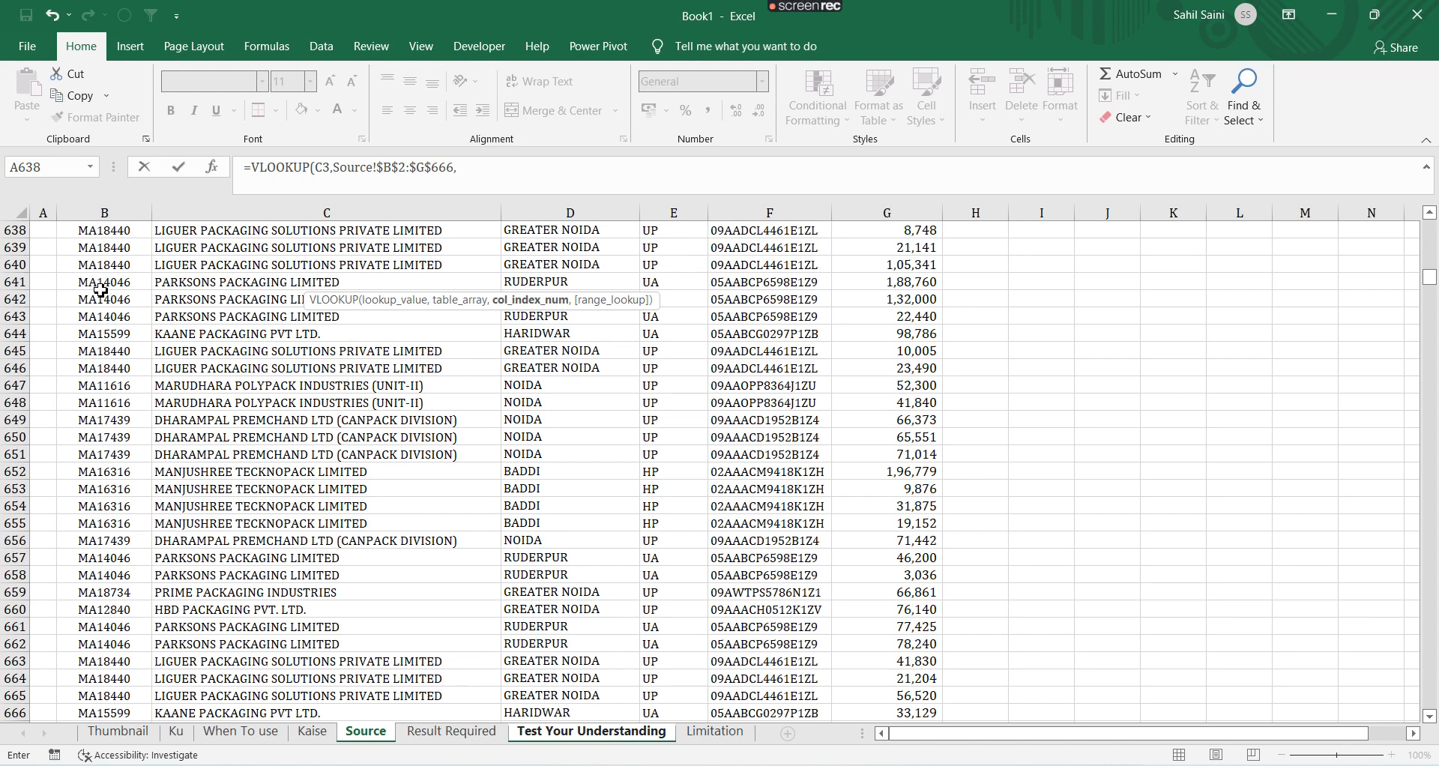
{"action": "type", "text": "6,"}
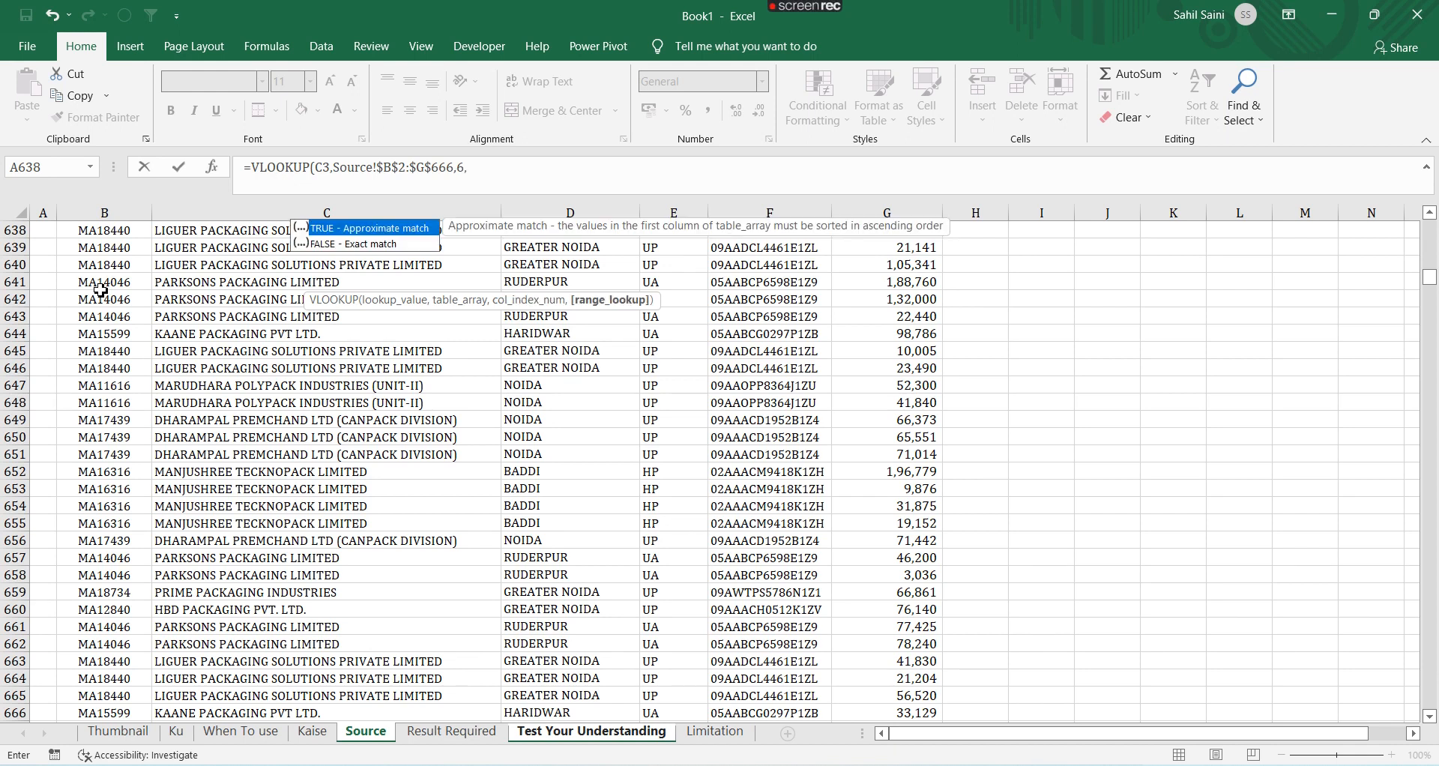
{"action": "type", "text": "0)"}
{"action": "key", "text": "Return"}
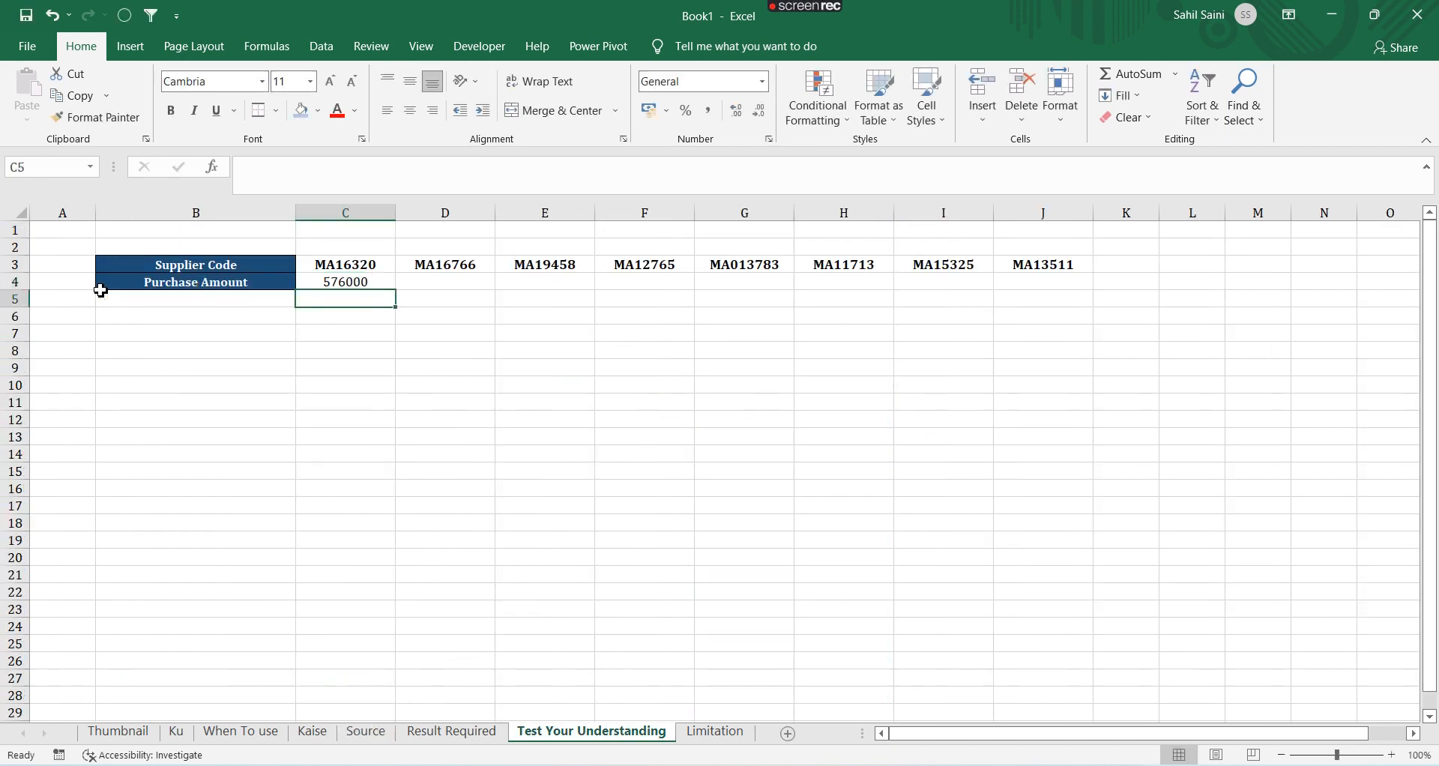
Fill the VLOOKUP formula right across the Purchase Amount row through column J
{"action": "key", "text": "Up"}
{"action": "key", "text": "shift+Right"}
{"action": "key", "text": "shift+Right"}
{"action": "key", "text": "shift+Right"}
{"action": "key", "text": "shift+Right"}
{"action": "key", "text": "shift+Right"}
{"action": "key", "text": "shift+Right"}
{"action": "key", "text": "shift+Right"}
{"action": "key", "text": "ctrl+r"}
{"action": "key", "text": "ctrl+Right"}
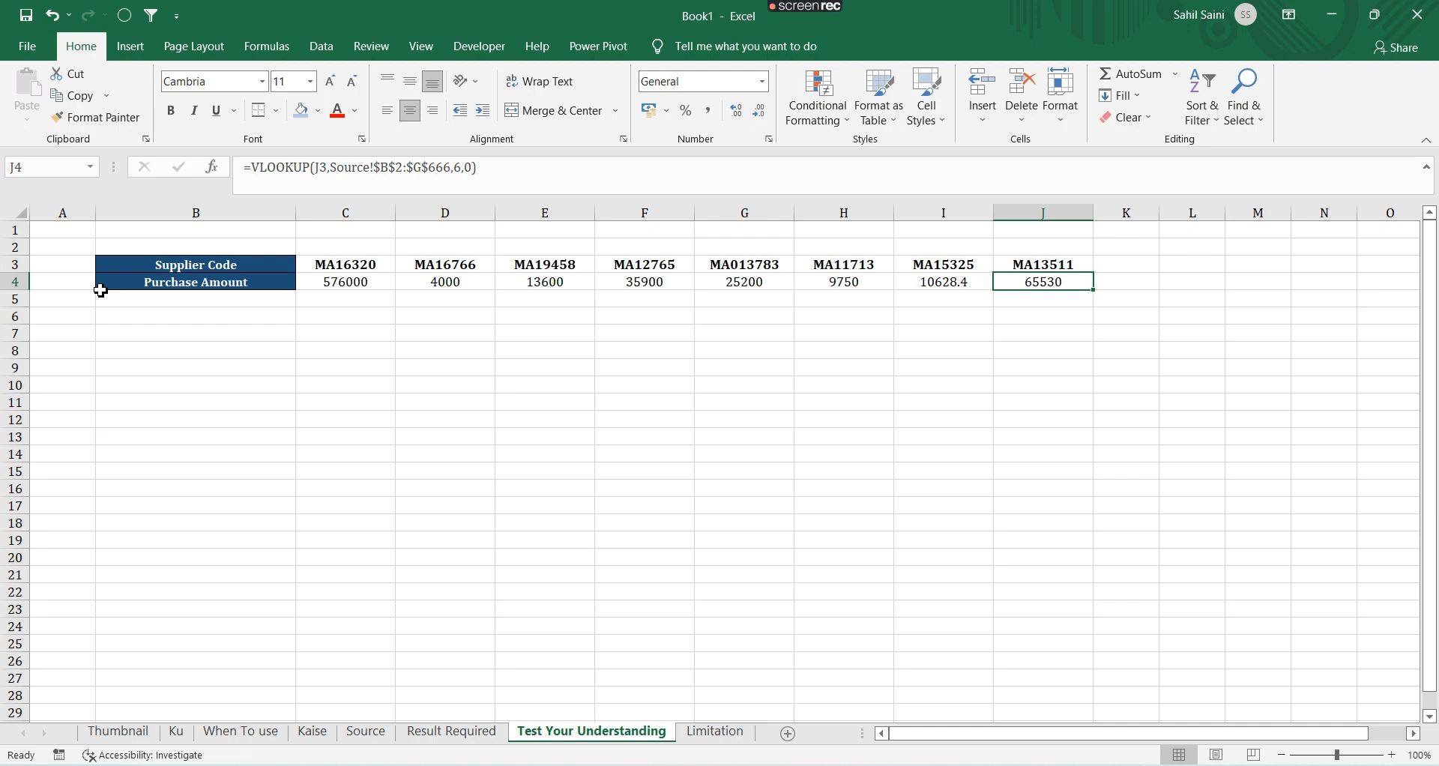
Move the Supplier Code column on the Source sheet from column B to column H, after Purchase Amount
{"action": "key", "text": "ctrl+Page_Down"}
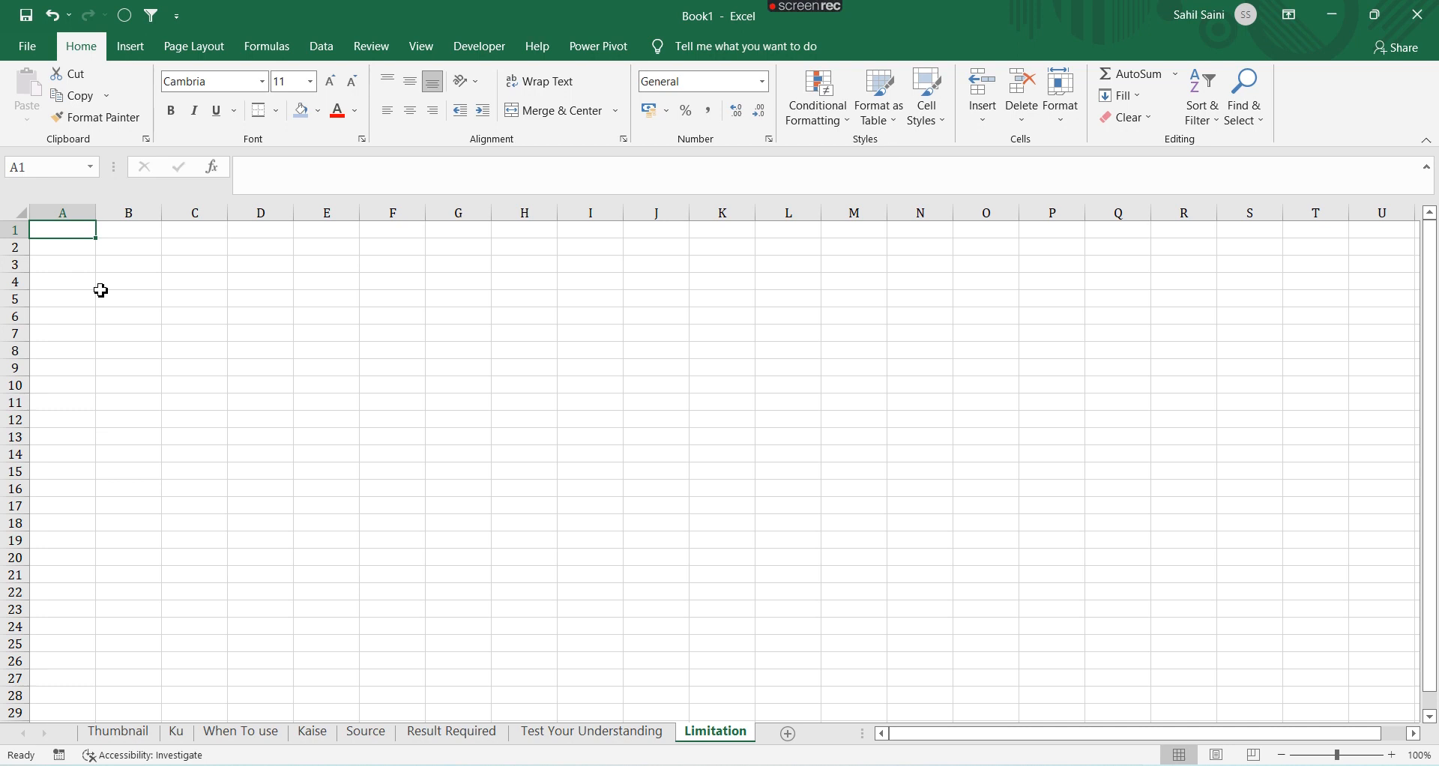
{"action": "key", "text": "ctrl+Page_Up"}
{"action": "key", "text": "ctrl+Page_Up"}
{"action": "key", "text": "ctrl+Page_Up"}
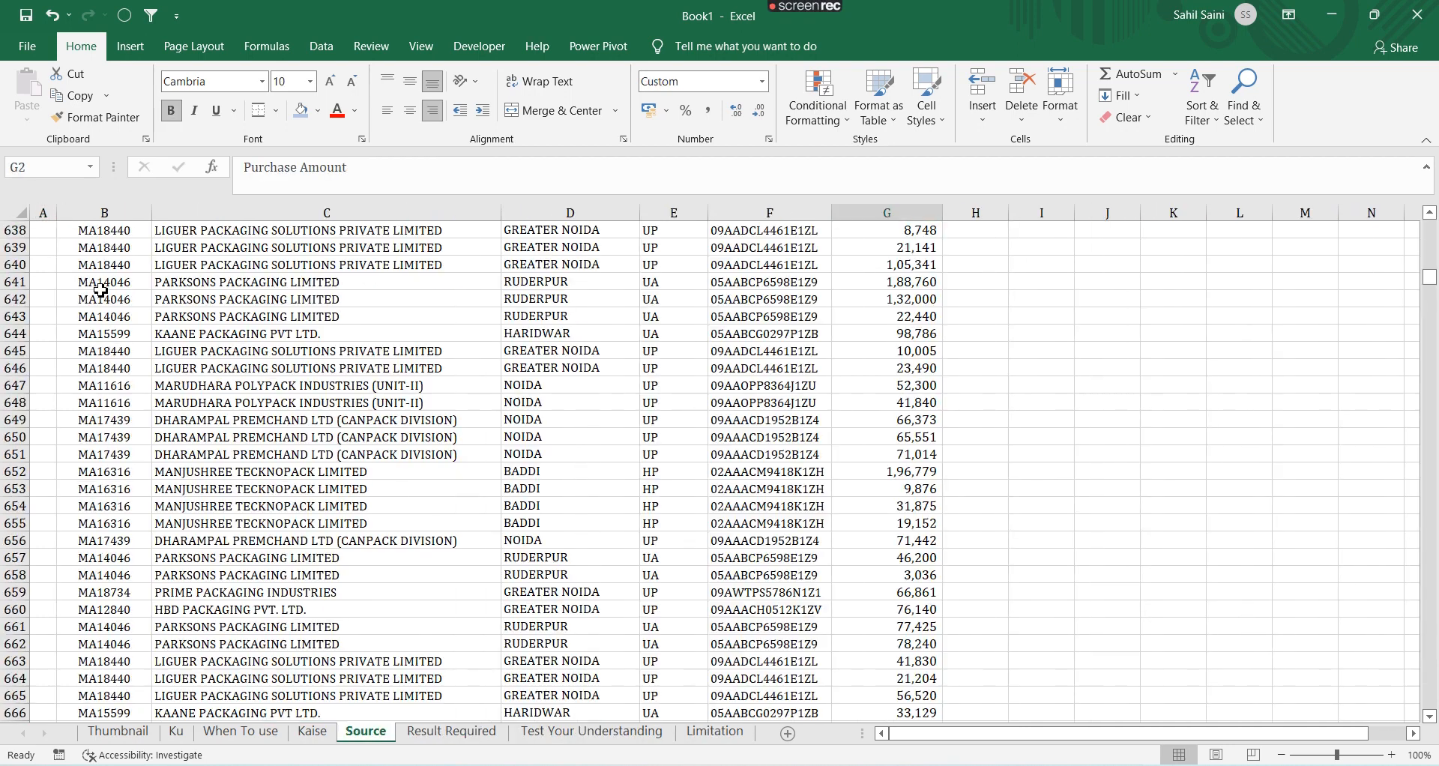
{"action": "key", "text": "Right"}
{"action": "key", "text": "ctrl+shift+Down"}
{"action": "key", "text": "ctrl+c"}
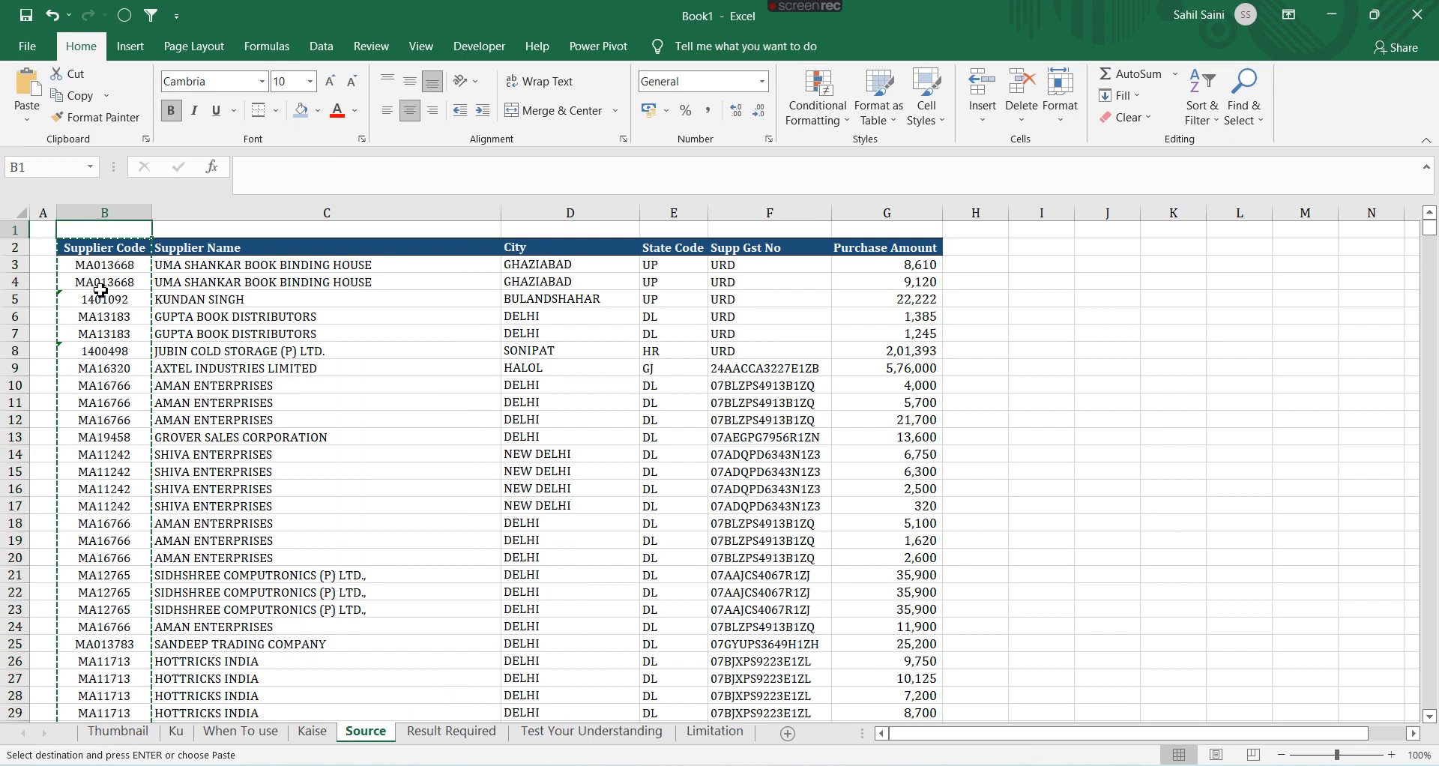
{"action": "key", "text": "Right"}
{"action": "key", "text": "Right"}
{"action": "key", "text": "Right"}
{"action": "key", "text": "Right"}
{"action": "key", "text": "Right"}
Autofit the width of the moved Supplier Code column H
{"action": "key", "text": "Right"}
{"action": "key", "text": "Return"}
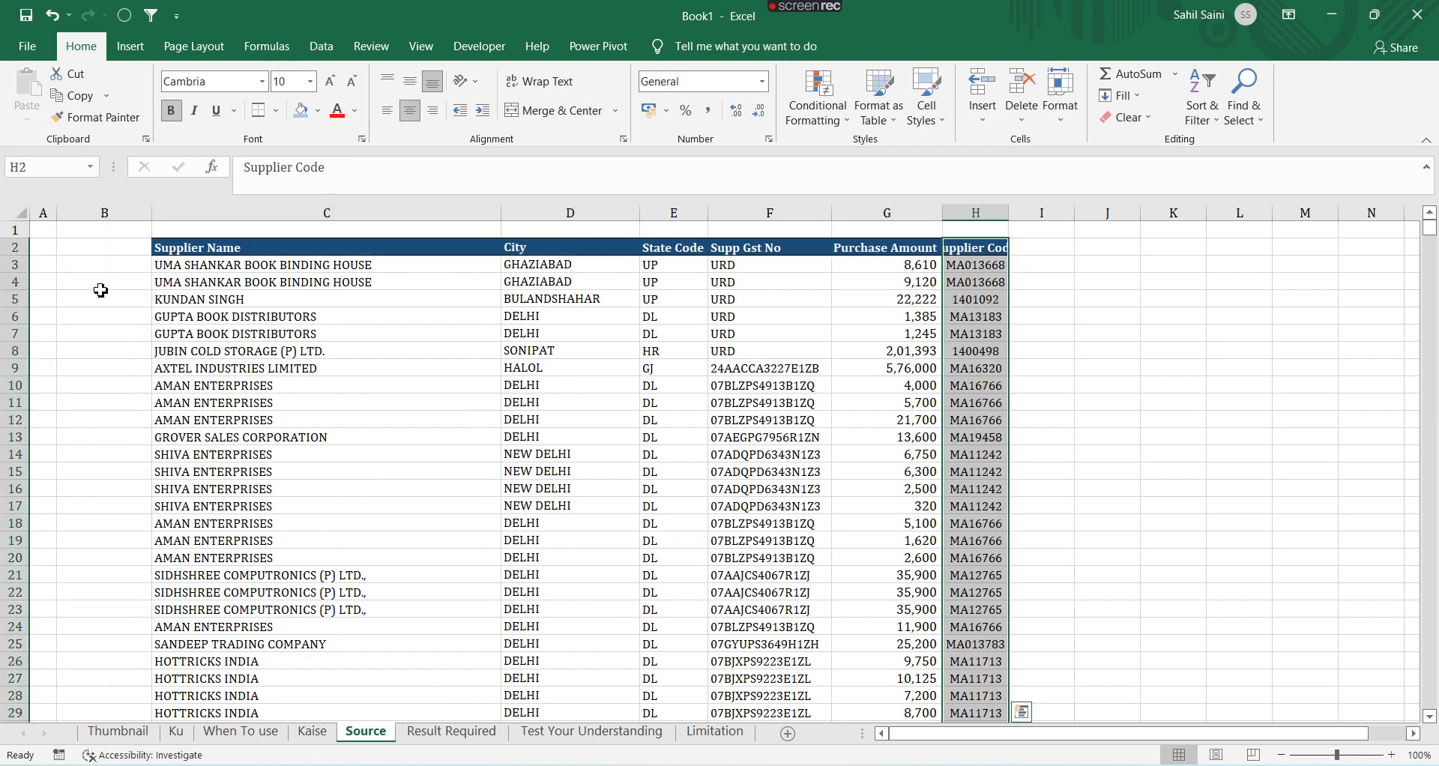
{"action": "key", "text": "Left"}
{"action": "key", "text": "Right"}
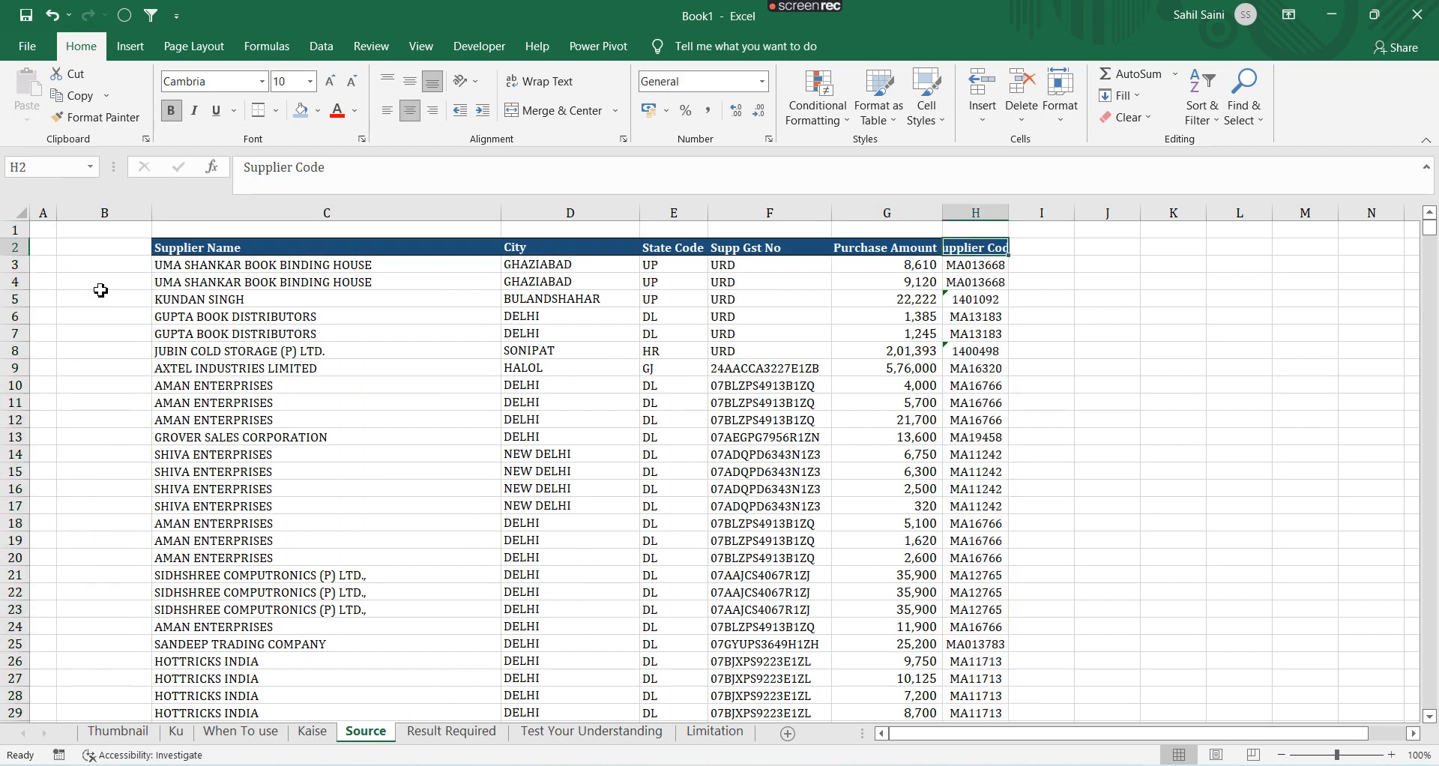
{"action": "key", "text": "ctrl+shift+Down"}
{"action": "key", "text": "alt+h"}
{"action": "key", "text": "o"}
{"action": "key", "text": "i"}
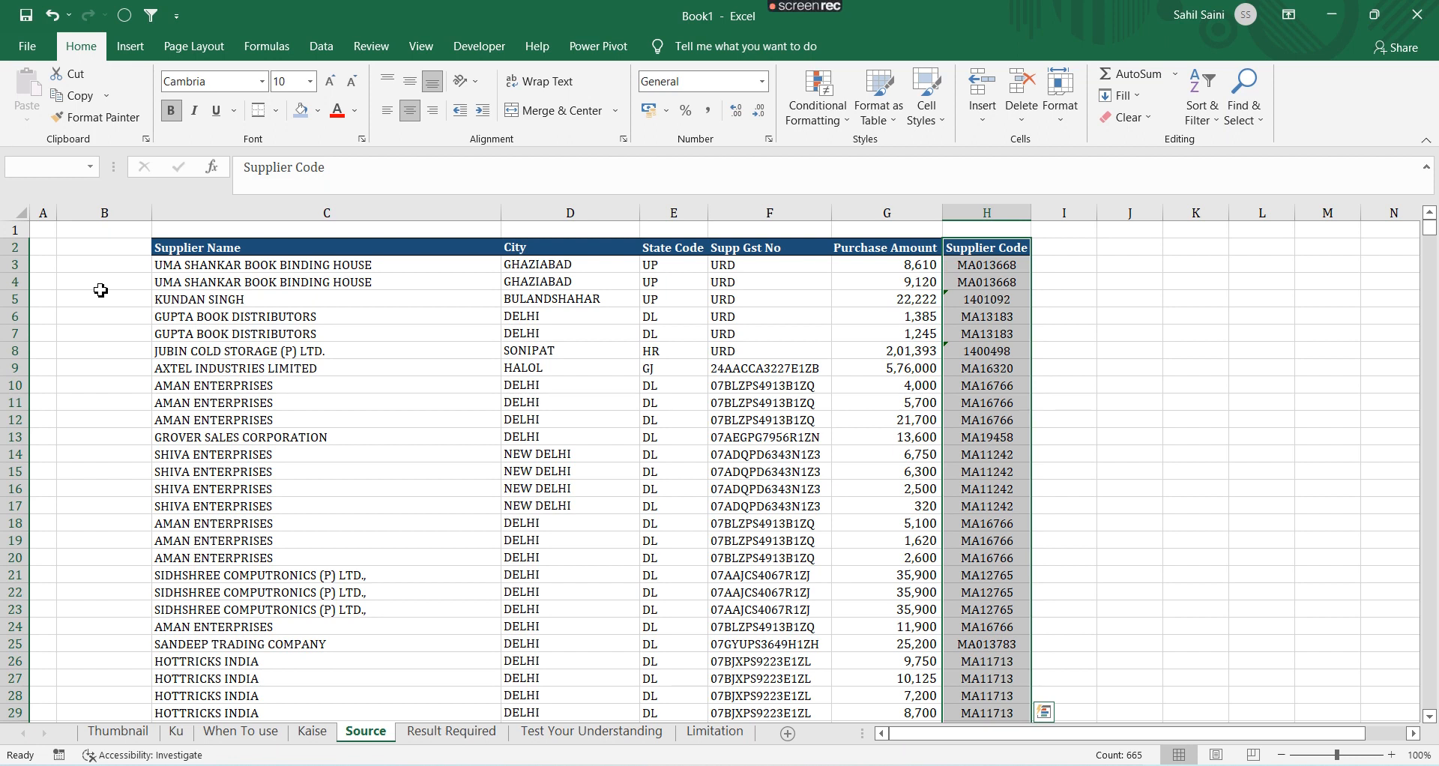
Review the Source columns and the C3 formula on Result Required, and copy supplier code MA16320 from B3
{"action": "key", "text": "Left"}
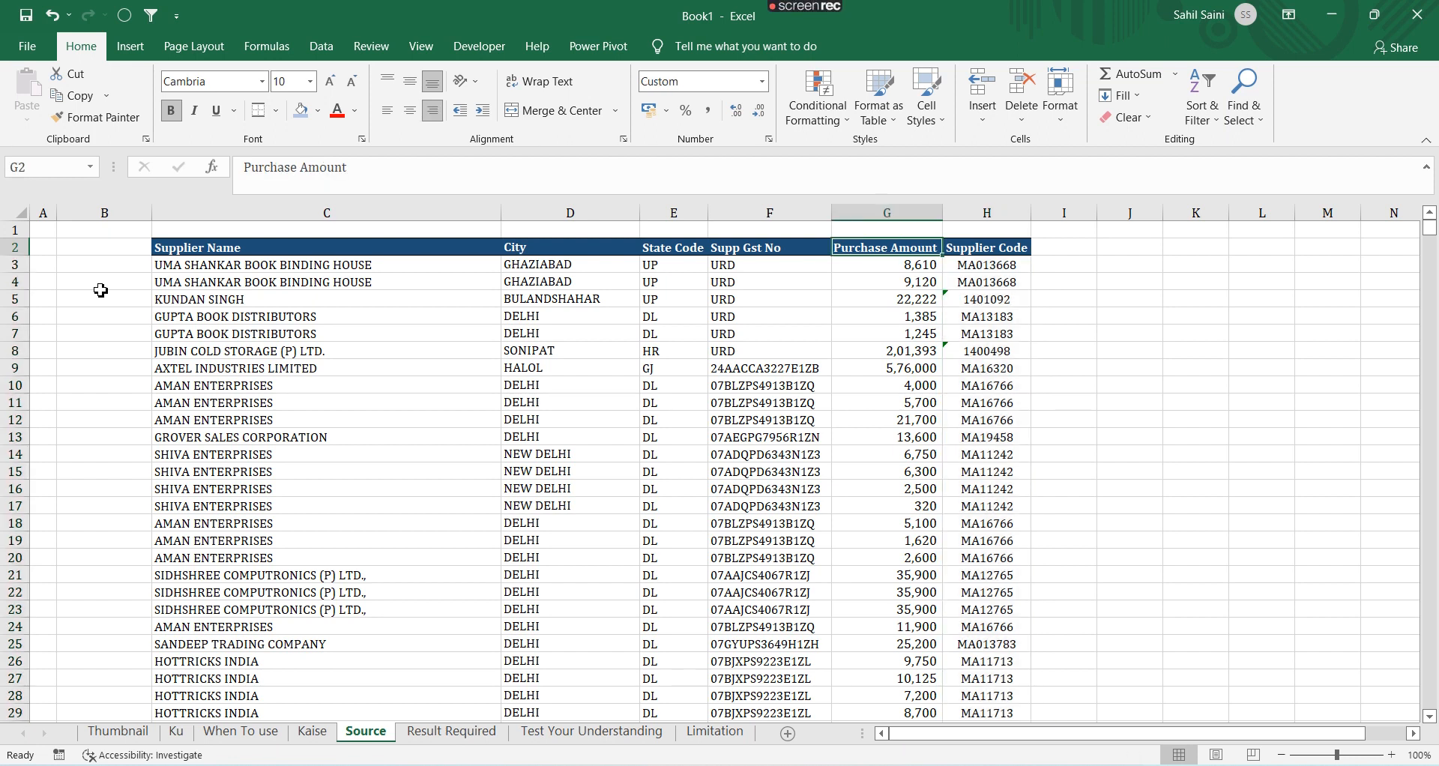
{"action": "key", "text": "Down"}
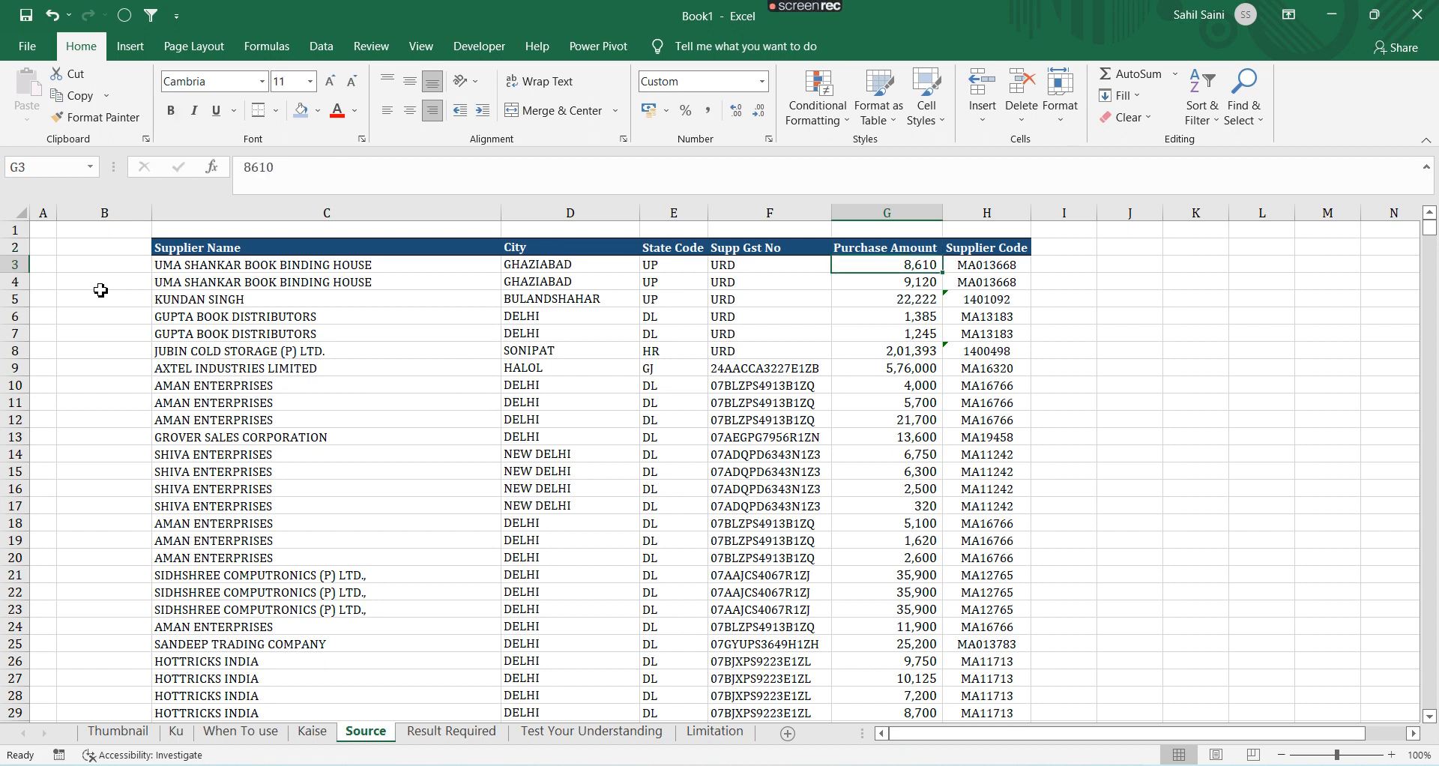
{"action": "key", "text": "Up"}
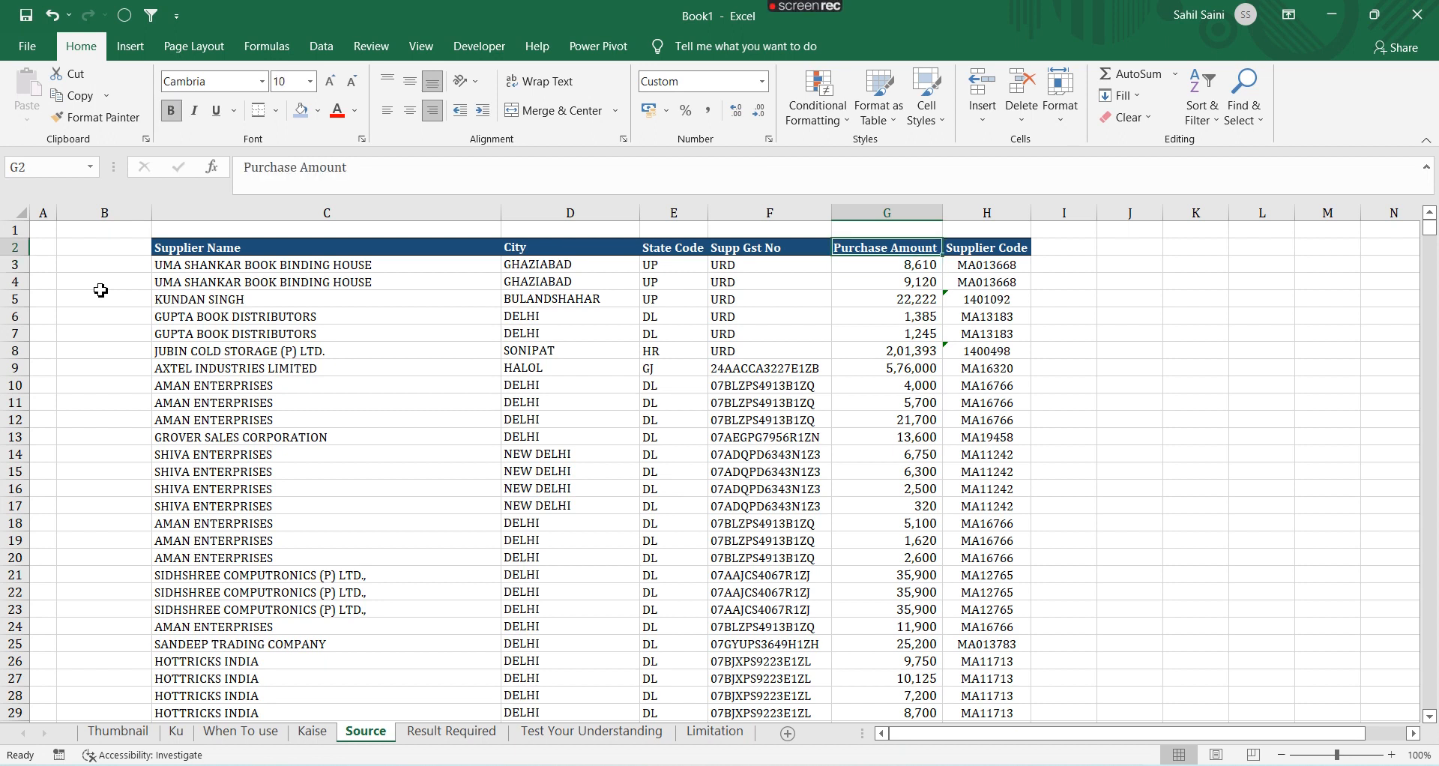
{"action": "key", "text": "Right"}
{"action": "key", "text": "Down"}
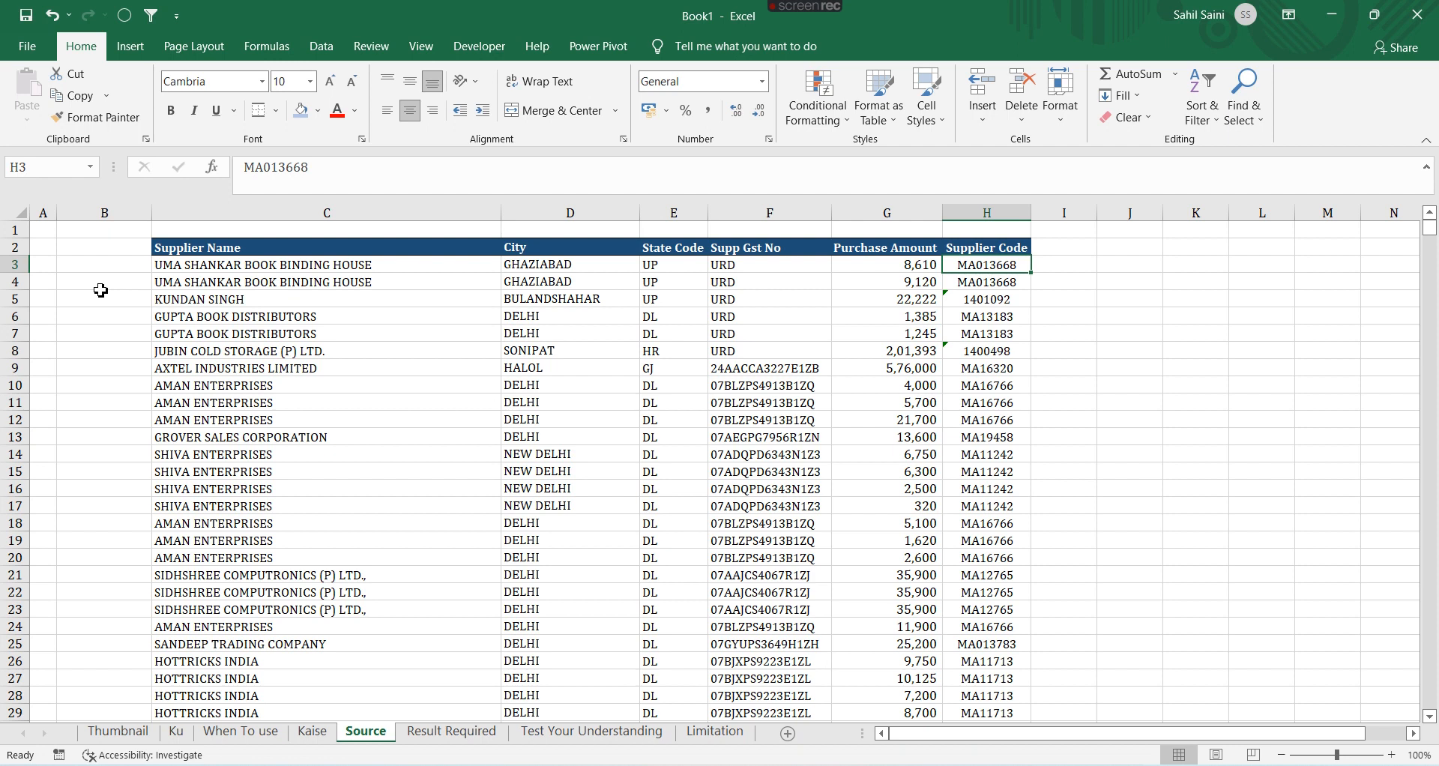
{"action": "key", "text": "Down"}
{"action": "key", "text": "Down"}
{"action": "key", "text": "ctrl+Page_Down"}
{"action": "key", "text": "ctrl+Up"}
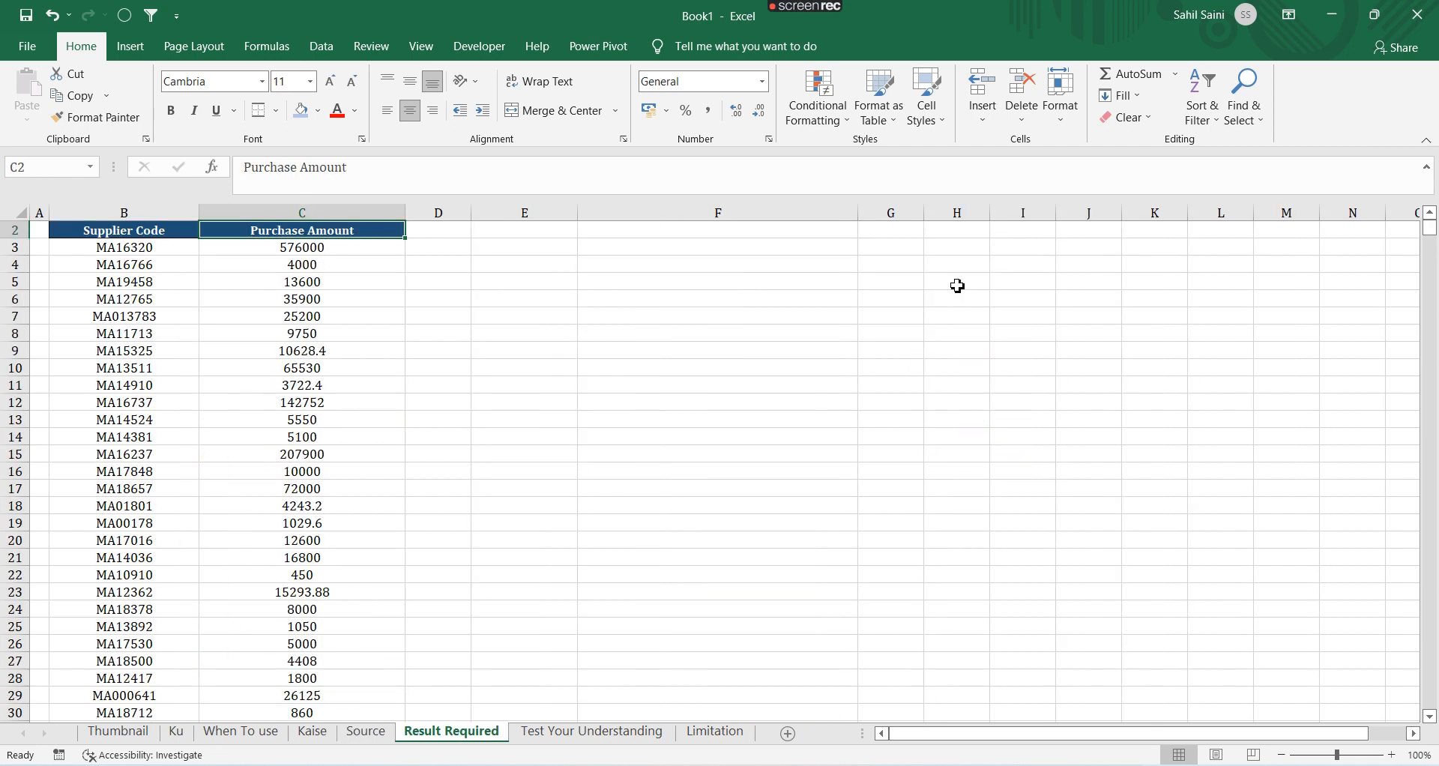
{"action": "key", "text": "Left"}
{"action": "key", "text": "Down"}
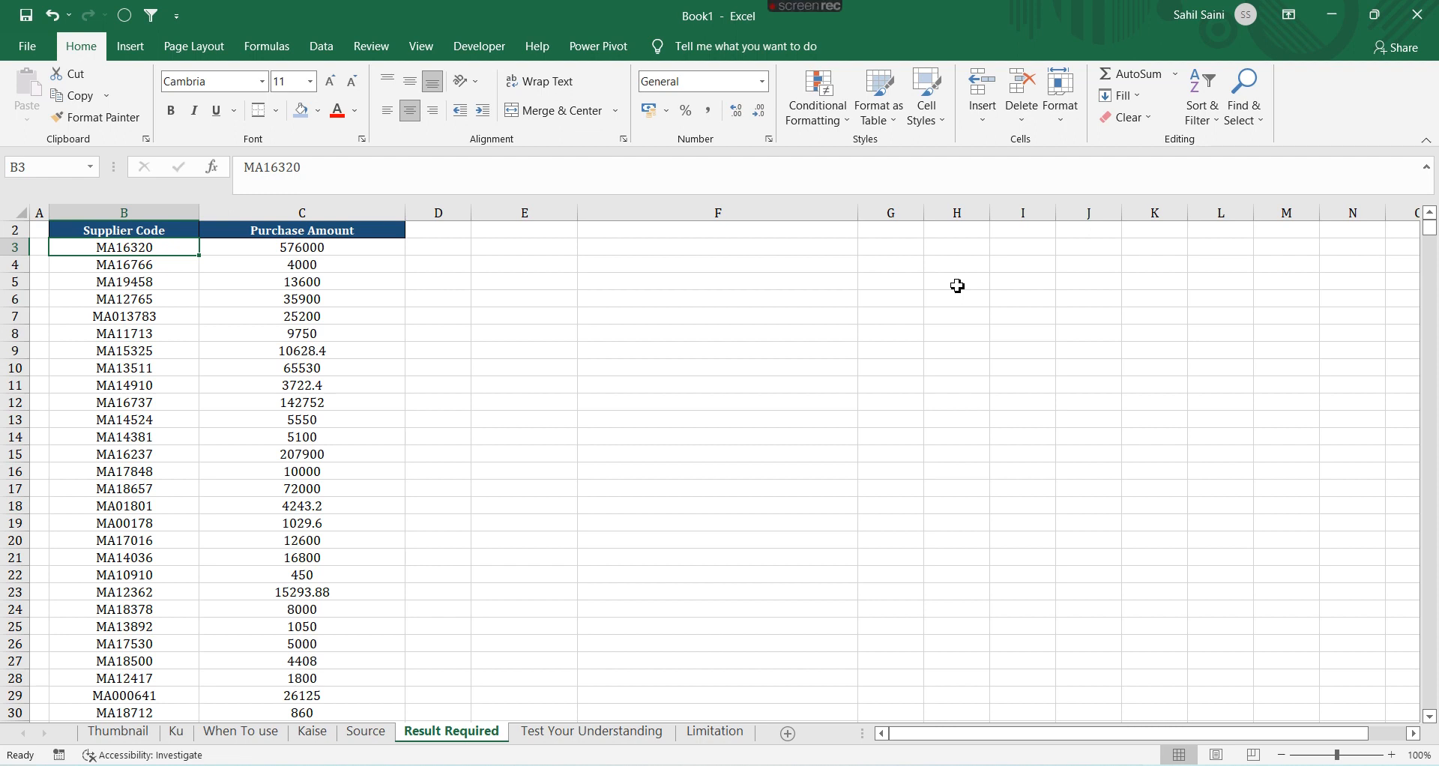
{"action": "key", "text": "Right"}
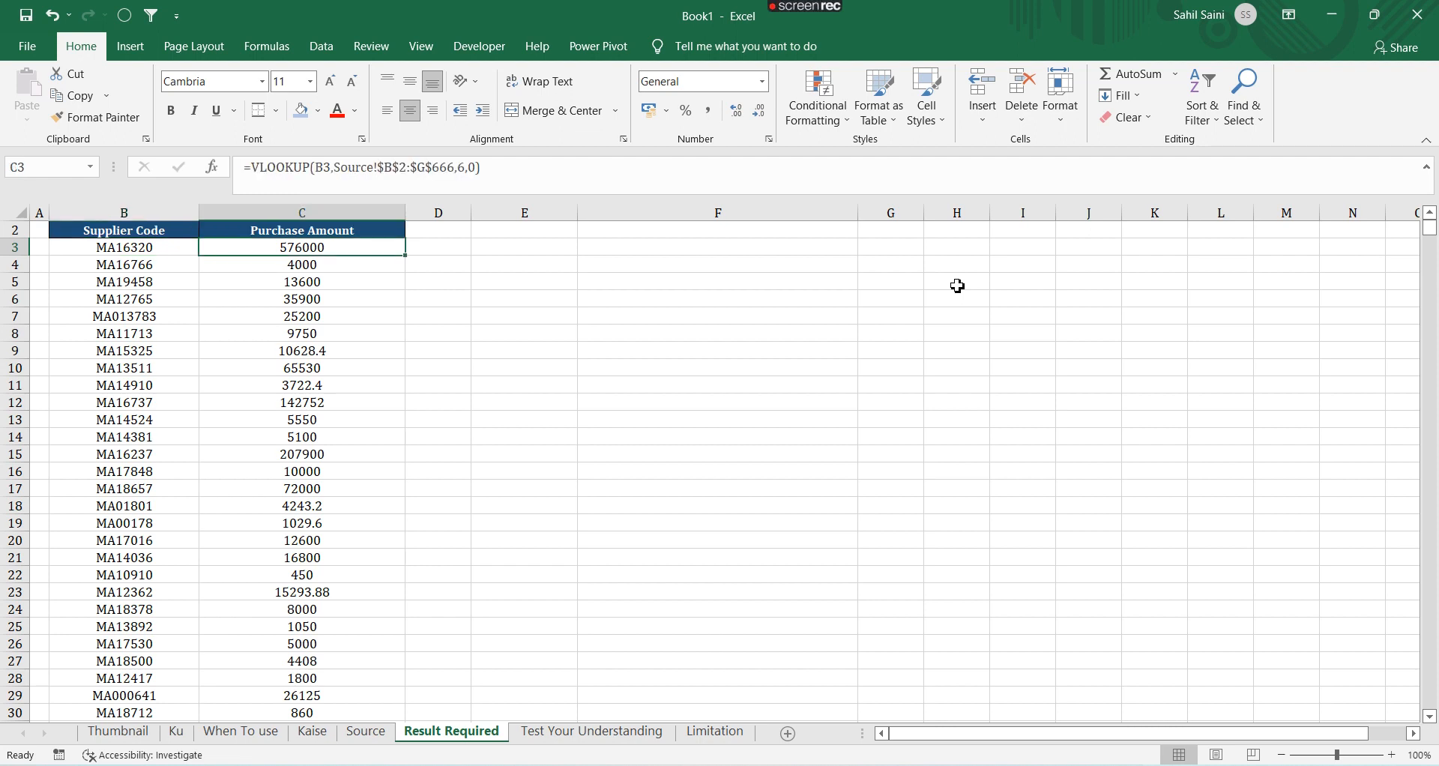
{"action": "key", "text": "Left"}
{"action": "key", "text": "ctrl+c"}
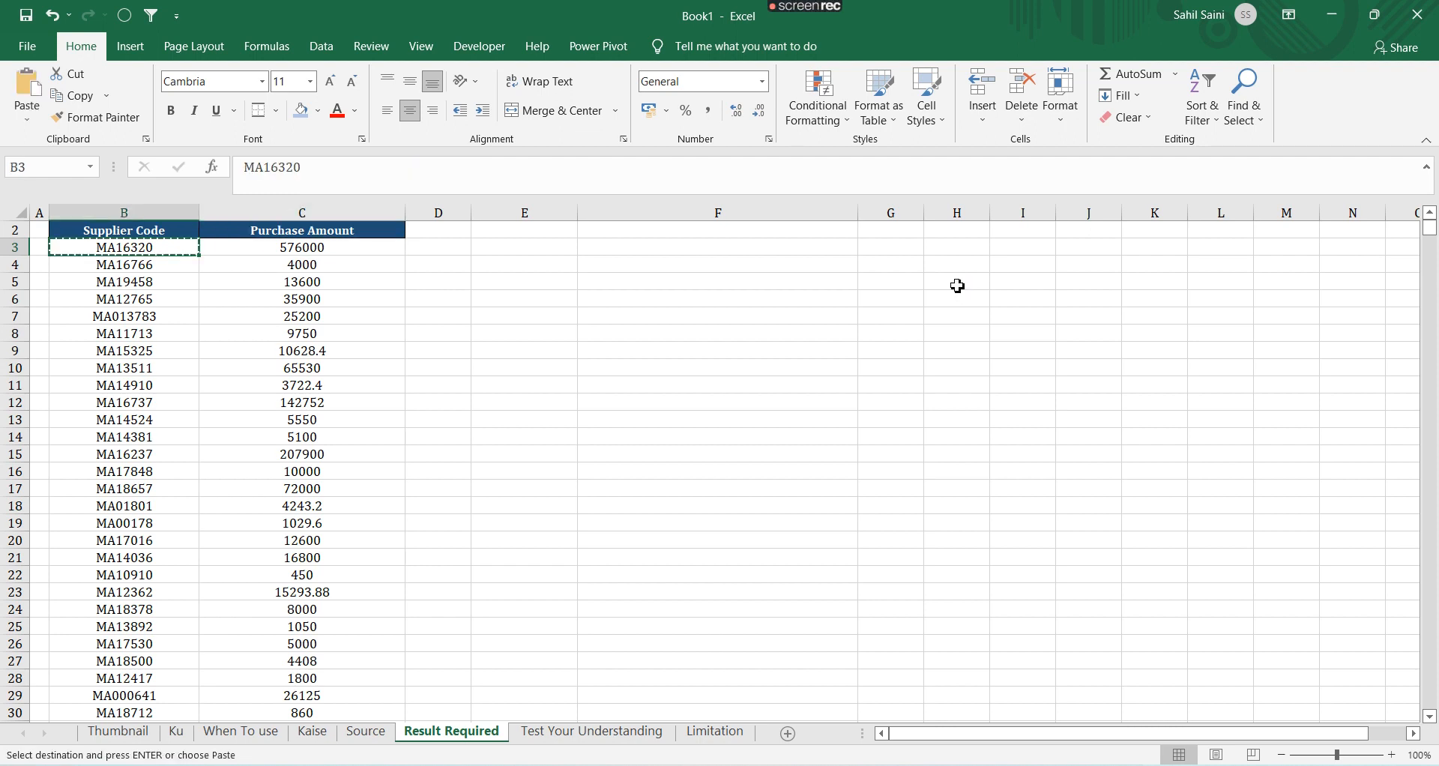
Undo the column move so Supplier Code sits in column B of the Source sheet again
{"action": "key", "text": "ctrl+Page_Up"}
{"action": "key", "text": "Left"}
{"action": "key", "text": "ctrl+shift+Right"}
{"action": "key", "text": "ctrl+shift+Down"}
{"action": "key", "text": "ctrl+BackSpace"}
{"action": "key", "text": "ctrl+shift+semicolon"}
{"action": "key", "text": "Escape"}
Turn on filters for the Source table and filter Supplier Code to MA16320
{"action": "key", "text": "ctrl+shift+l"}
{"action": "key", "text": "alt+Down"}
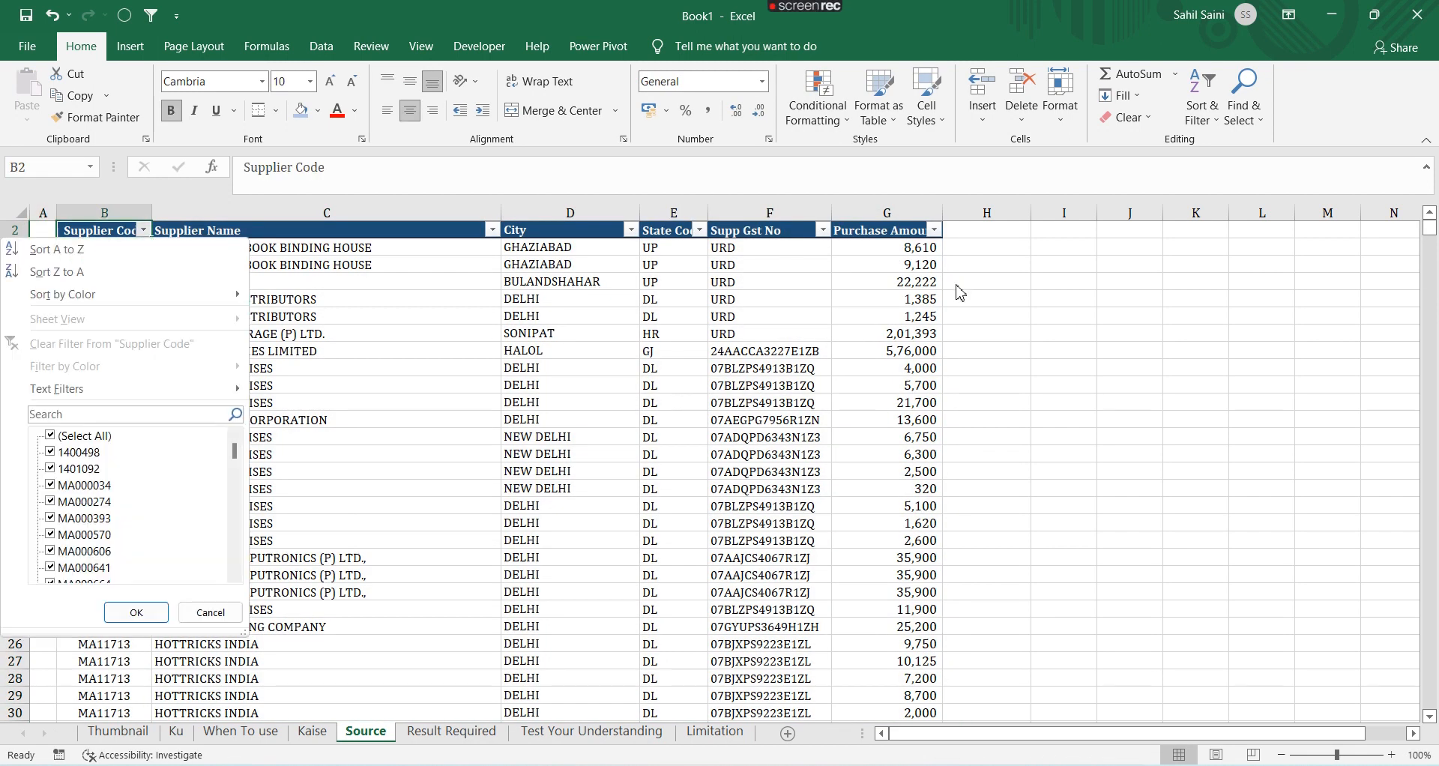
{"action": "key", "text": "e"}
{"action": "key", "text": "Return"}
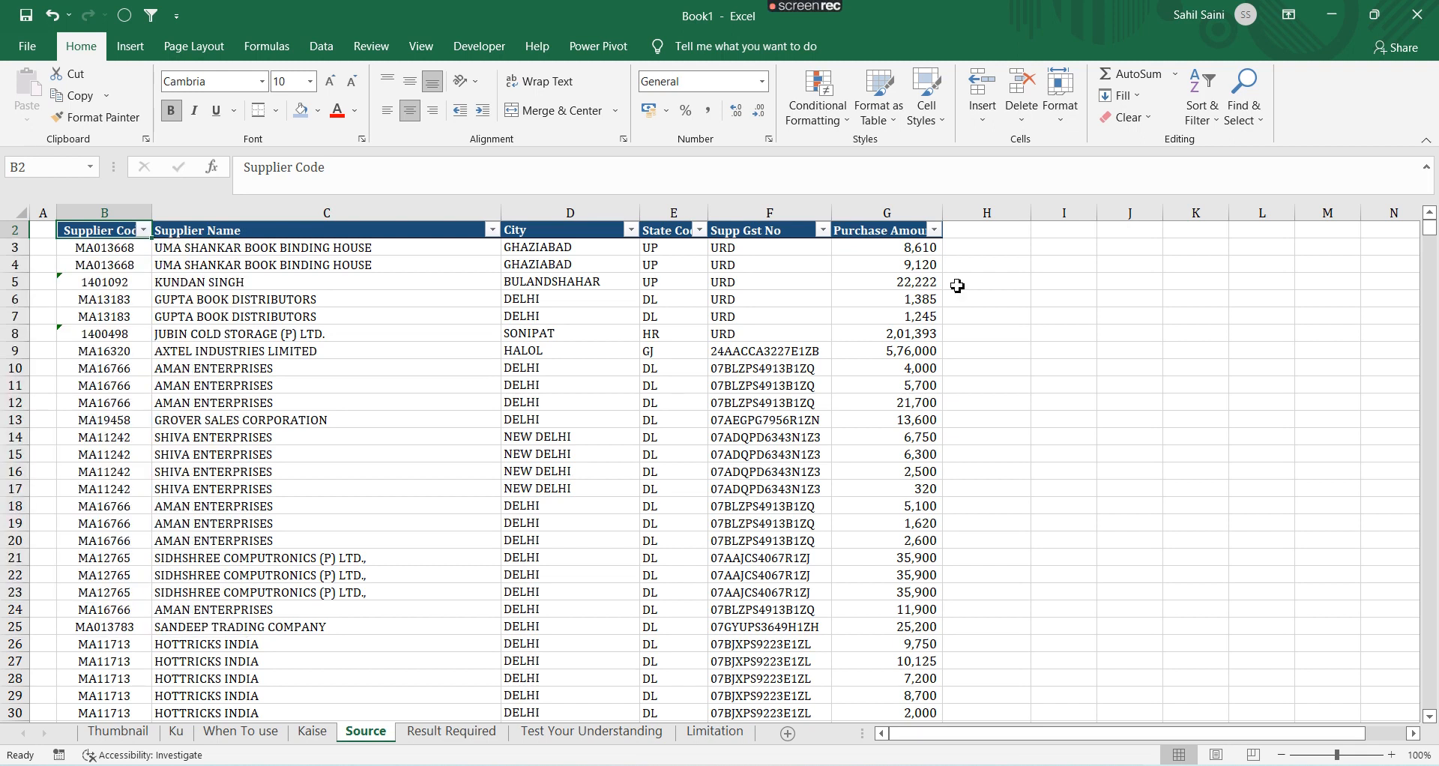
Compare the Purchase Amount values of the filtered MA16320 rows with the Result Required result
{"action": "key", "text": "Down"}
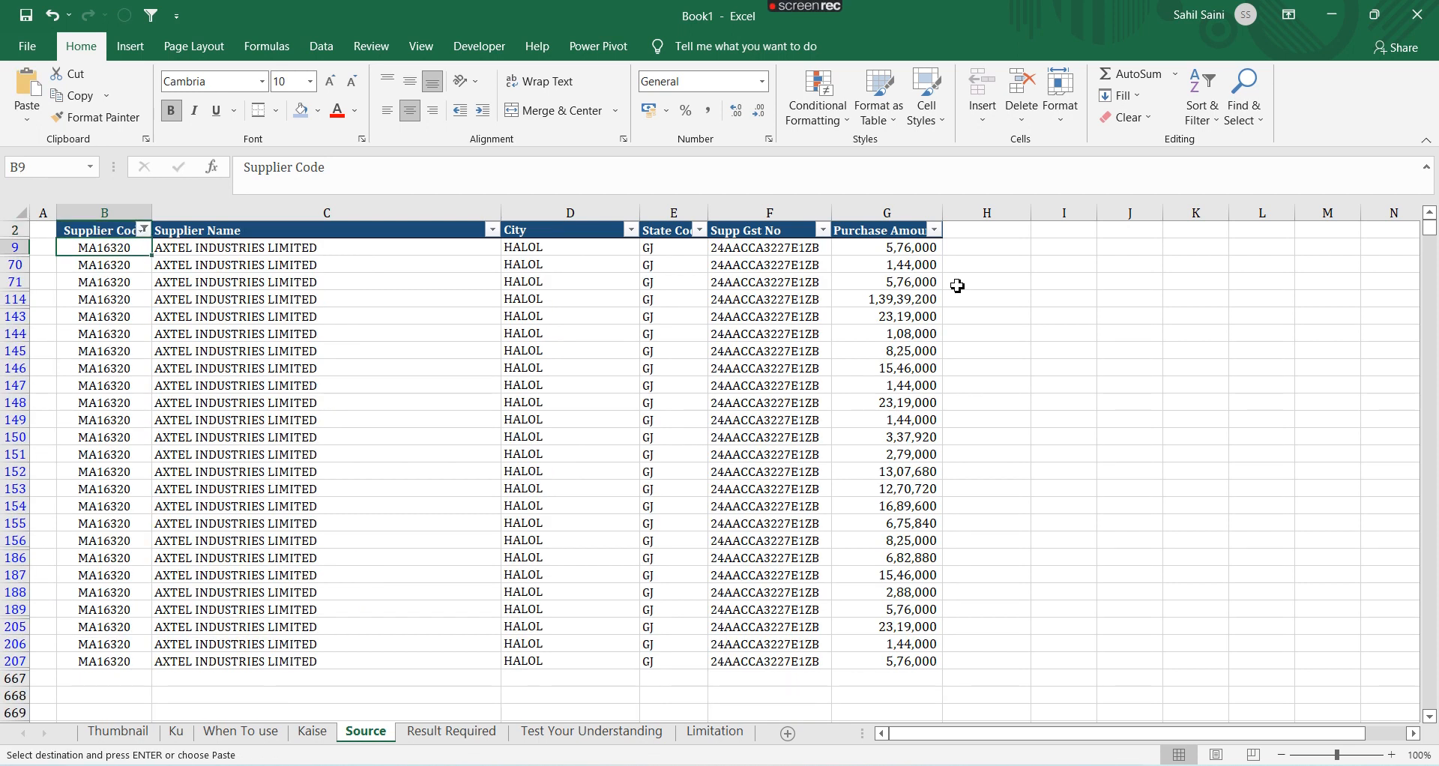
{"action": "key", "text": "Right"}
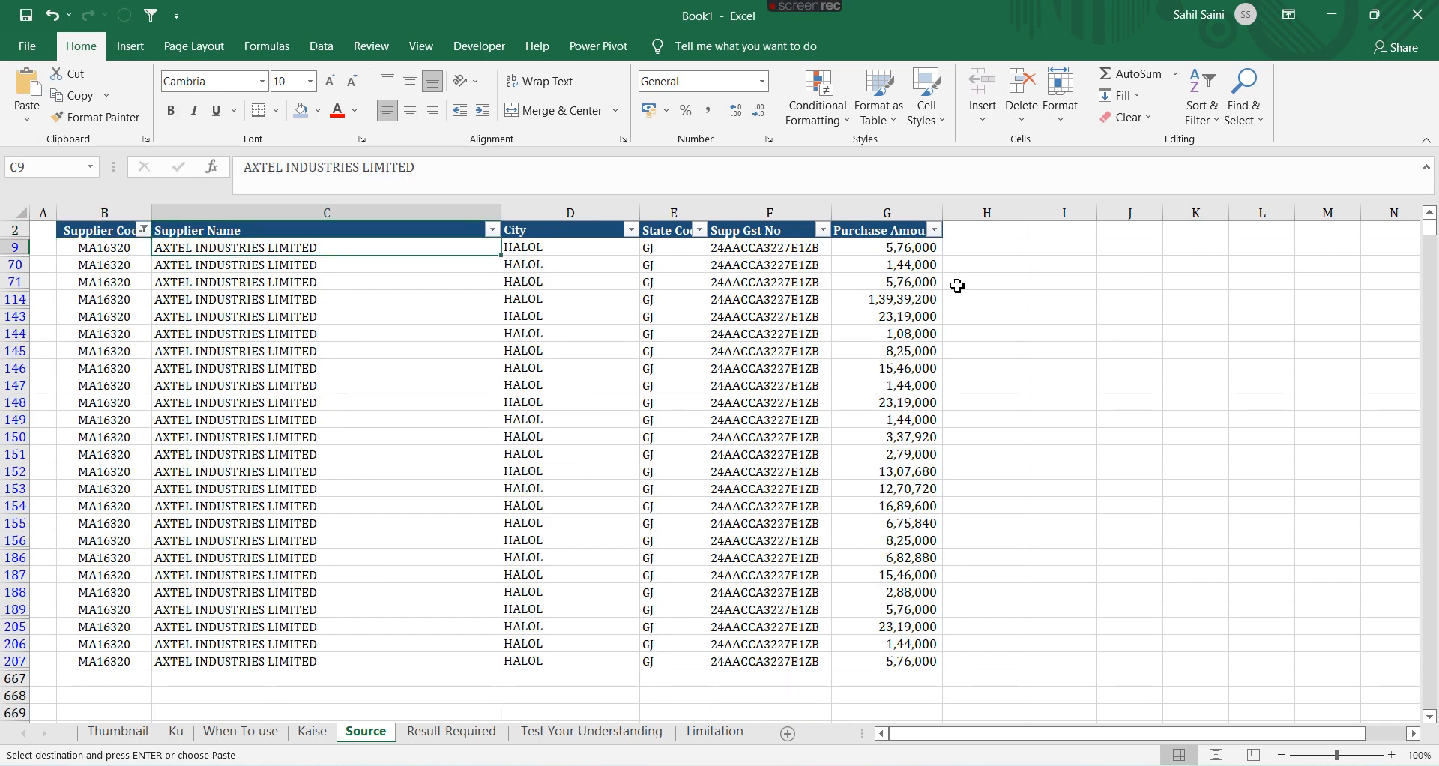
{"action": "key", "text": "Right"}
{"action": "key", "text": "Right"}
{"action": "key", "text": "Right"}
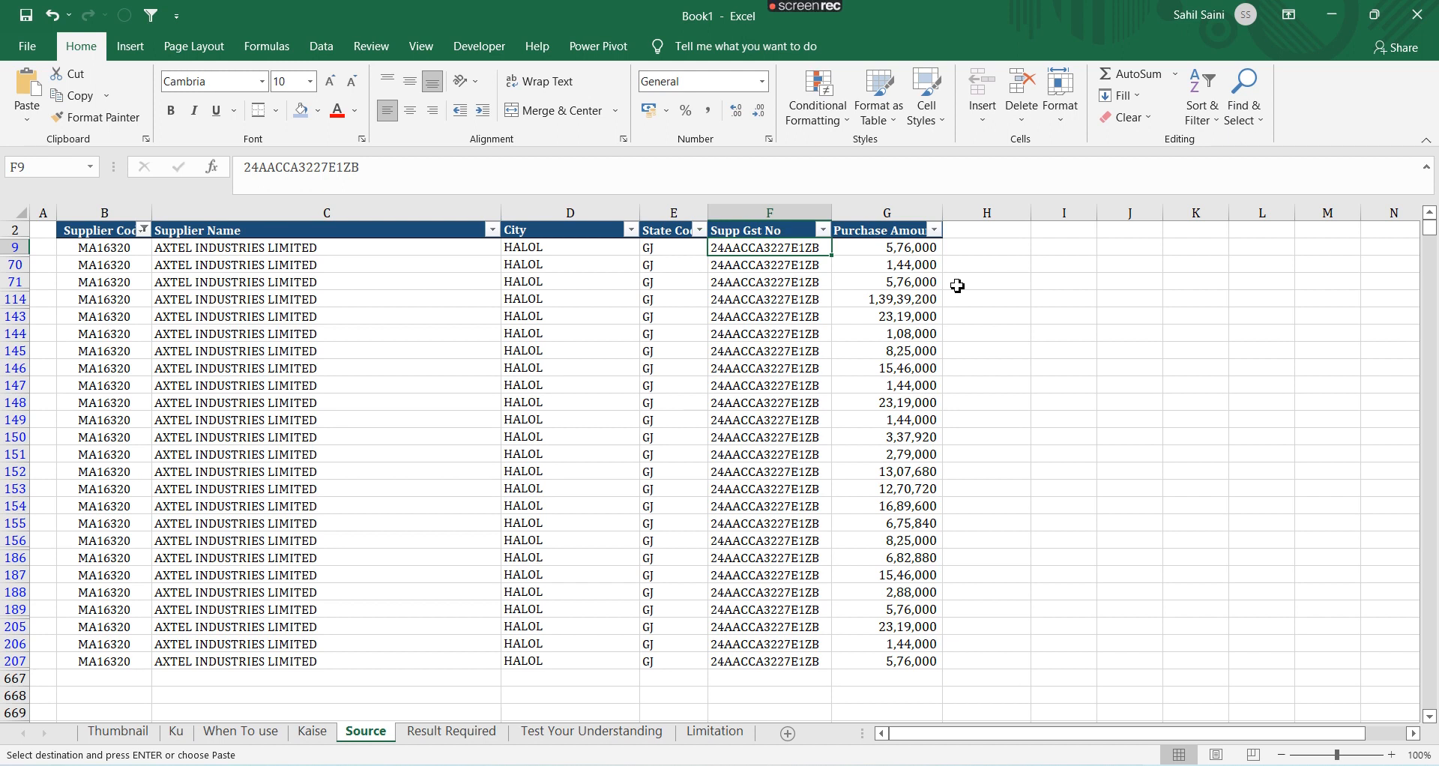
{"action": "key", "text": "Left"}
{"action": "key", "text": "Left"}
{"action": "key", "text": "Left"}
{"action": "key", "text": "Left"}
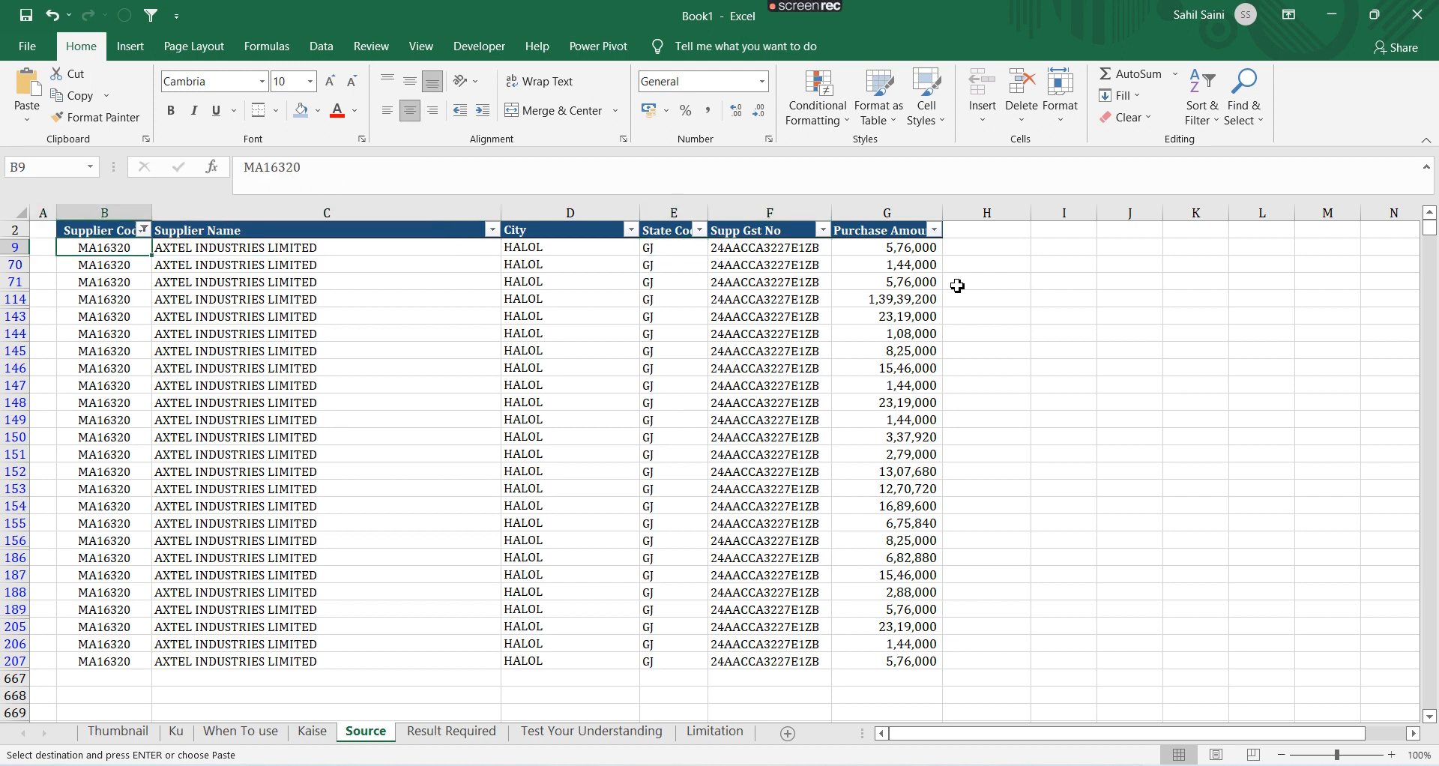
{"action": "key", "text": "Right"}
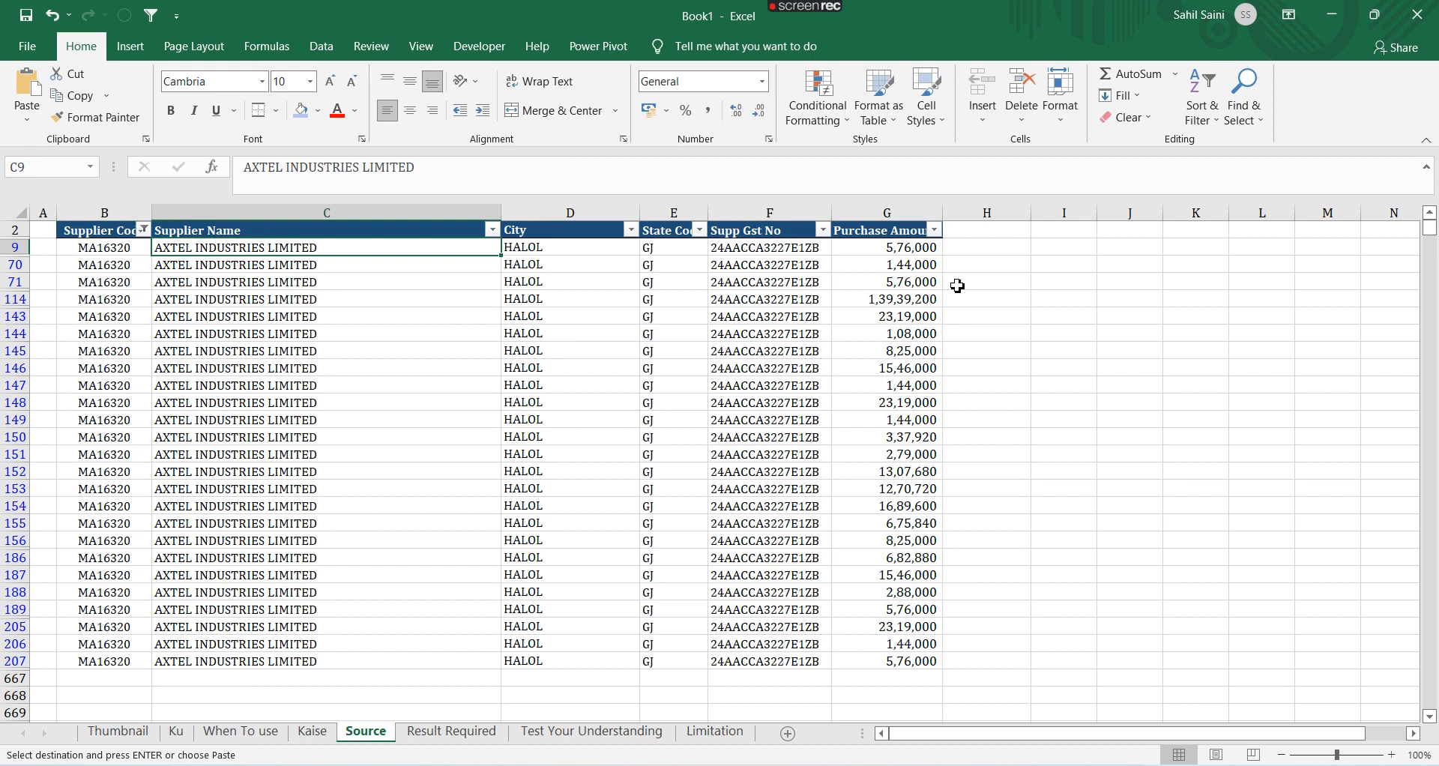
{"action": "key", "text": "Left"}
{"action": "key", "text": "Right"}
{"action": "key", "text": "Right"}
{"action": "key", "text": "Right"}
{"action": "key", "text": "Right"}
{"action": "key", "text": "Right"}
{"action": "key", "text": "Down"}
{"action": "key", "text": "Down"}
{"action": "key", "text": "Down"}
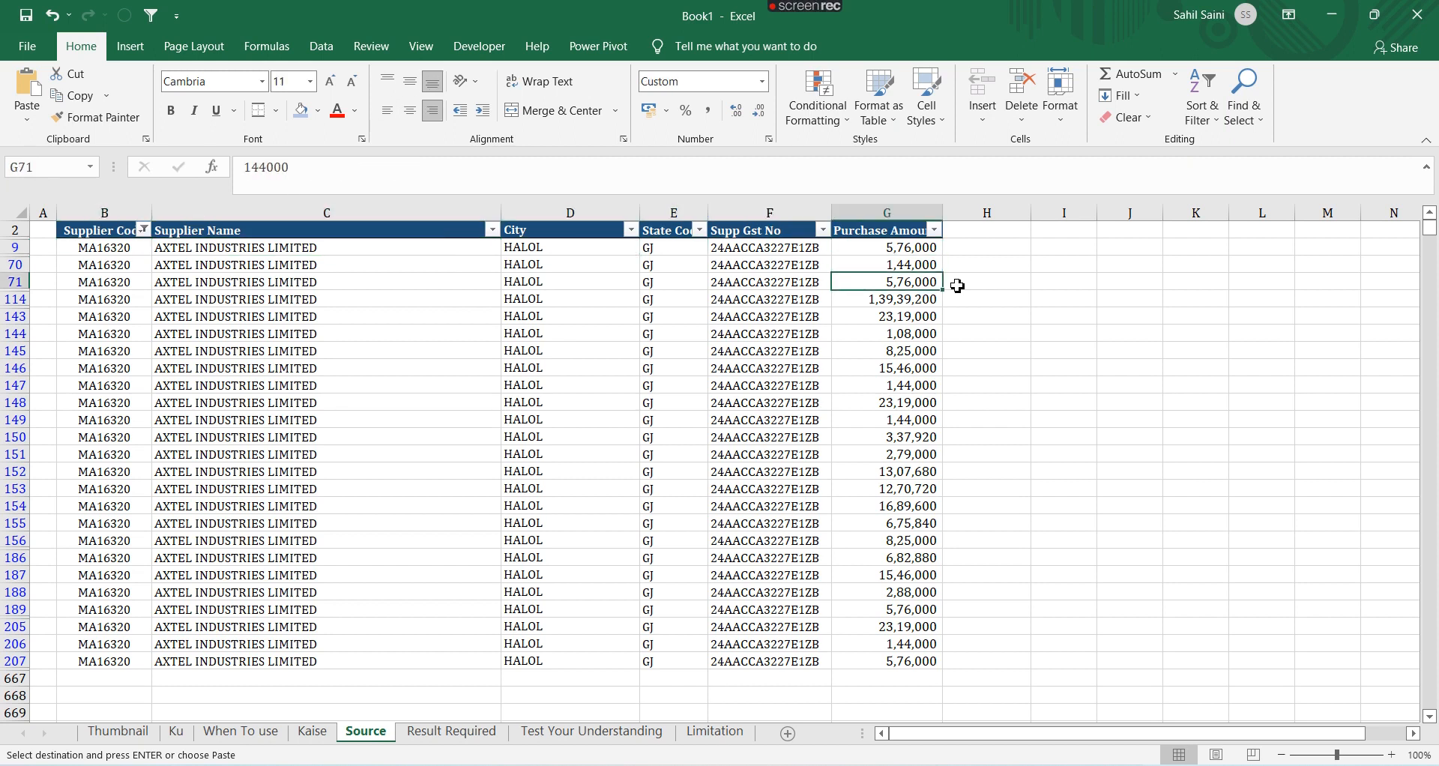
{"action": "key", "text": "Up"}
{"action": "key", "text": "Up"}
{"action": "key", "text": "Up"}
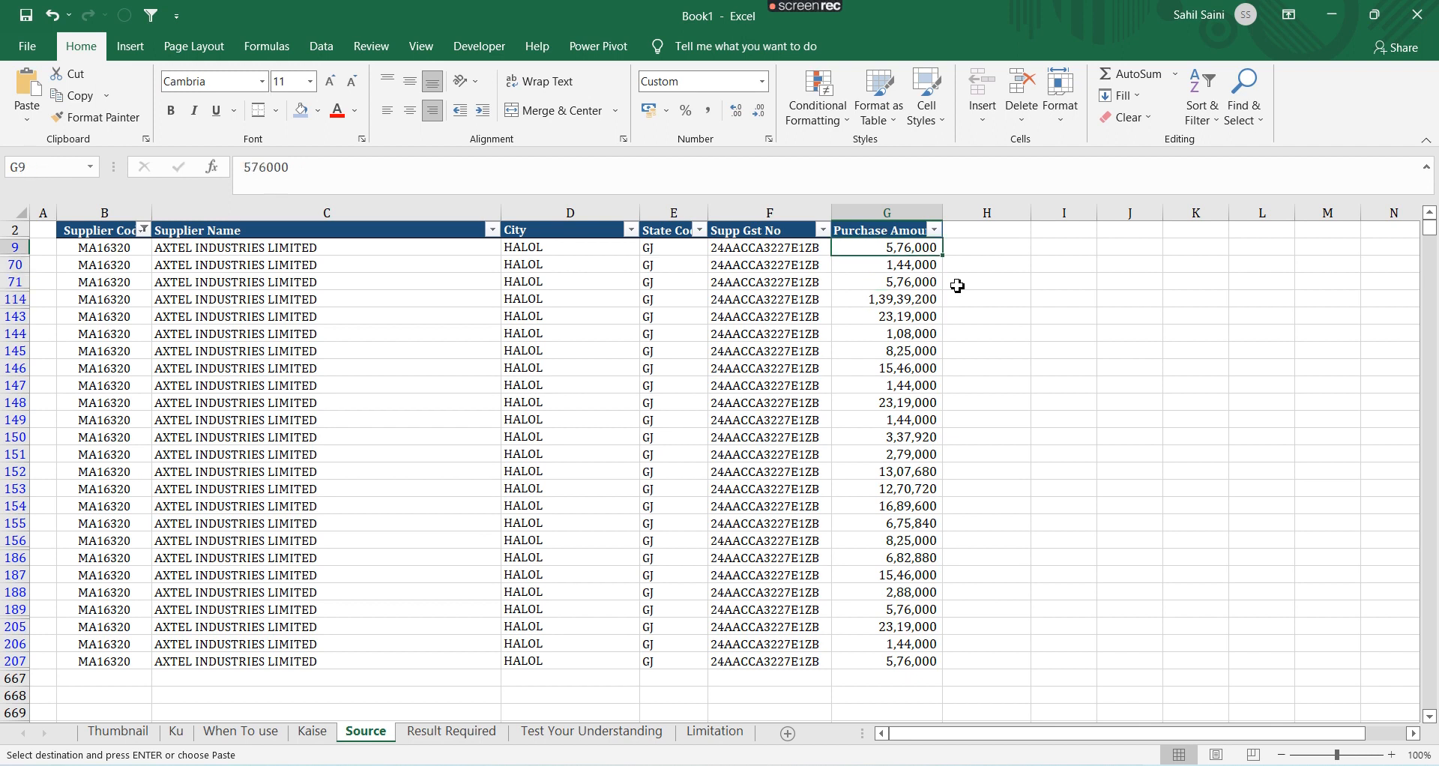
{"action": "key", "text": "ctrl+Page_Down"}
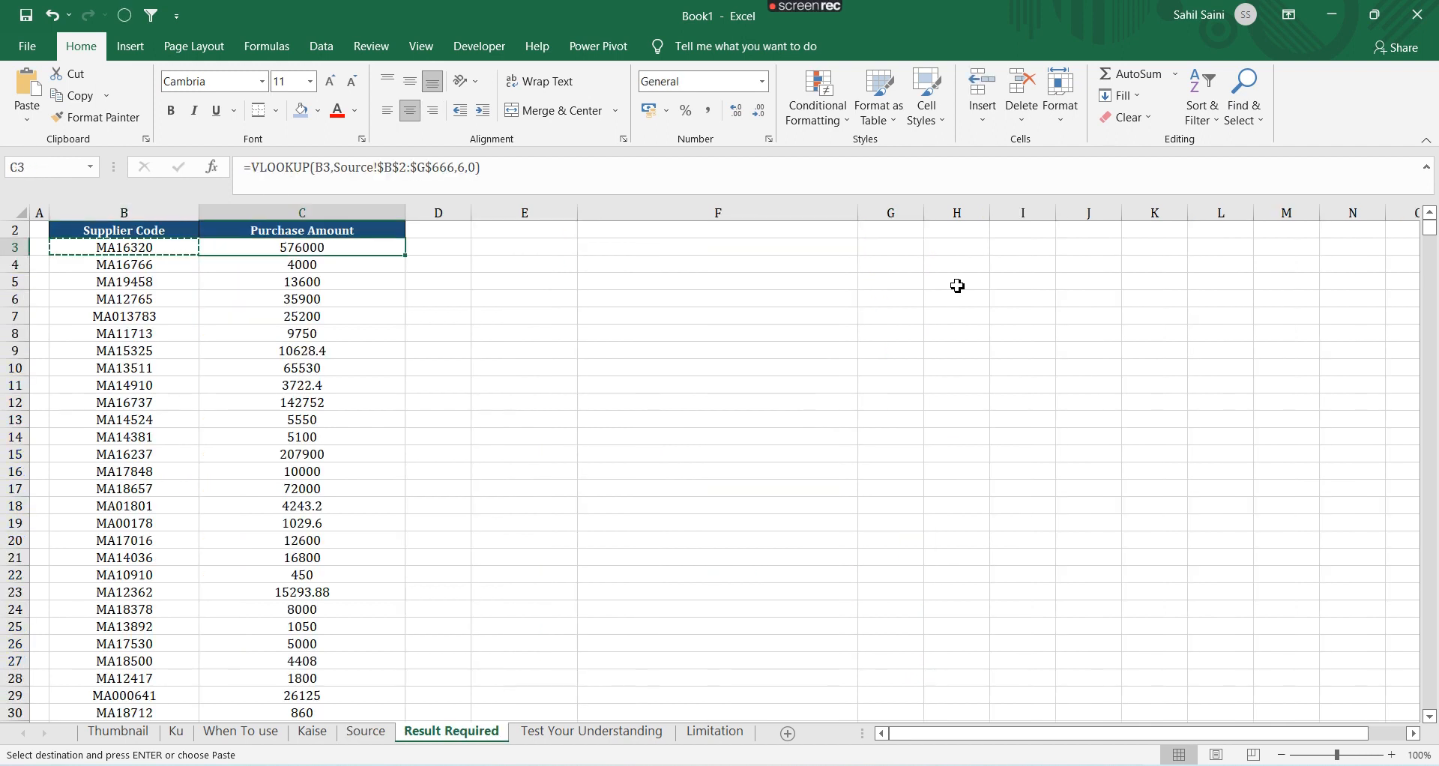
{"action": "key", "text": "Escape"}
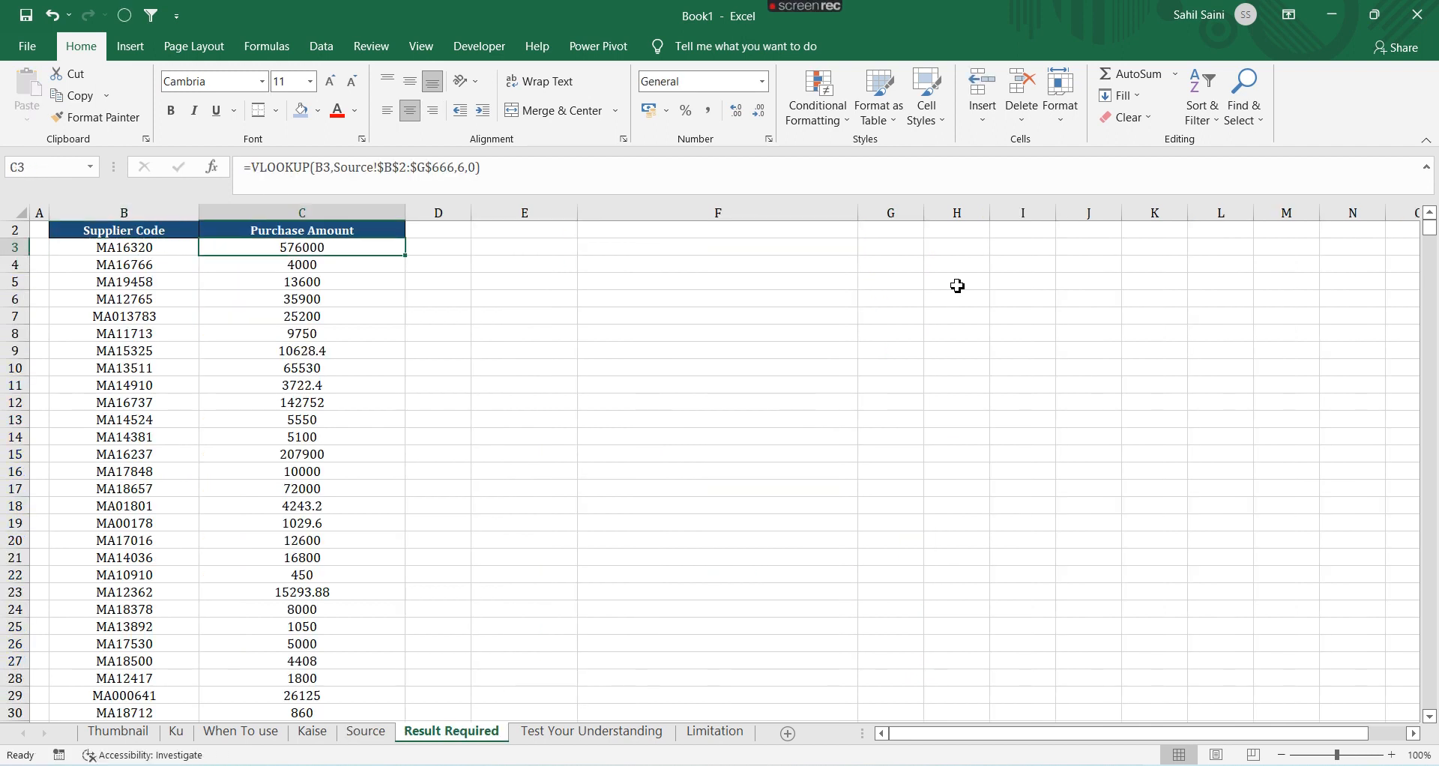
{"action": "key", "text": "ctrl+Page_Up"}
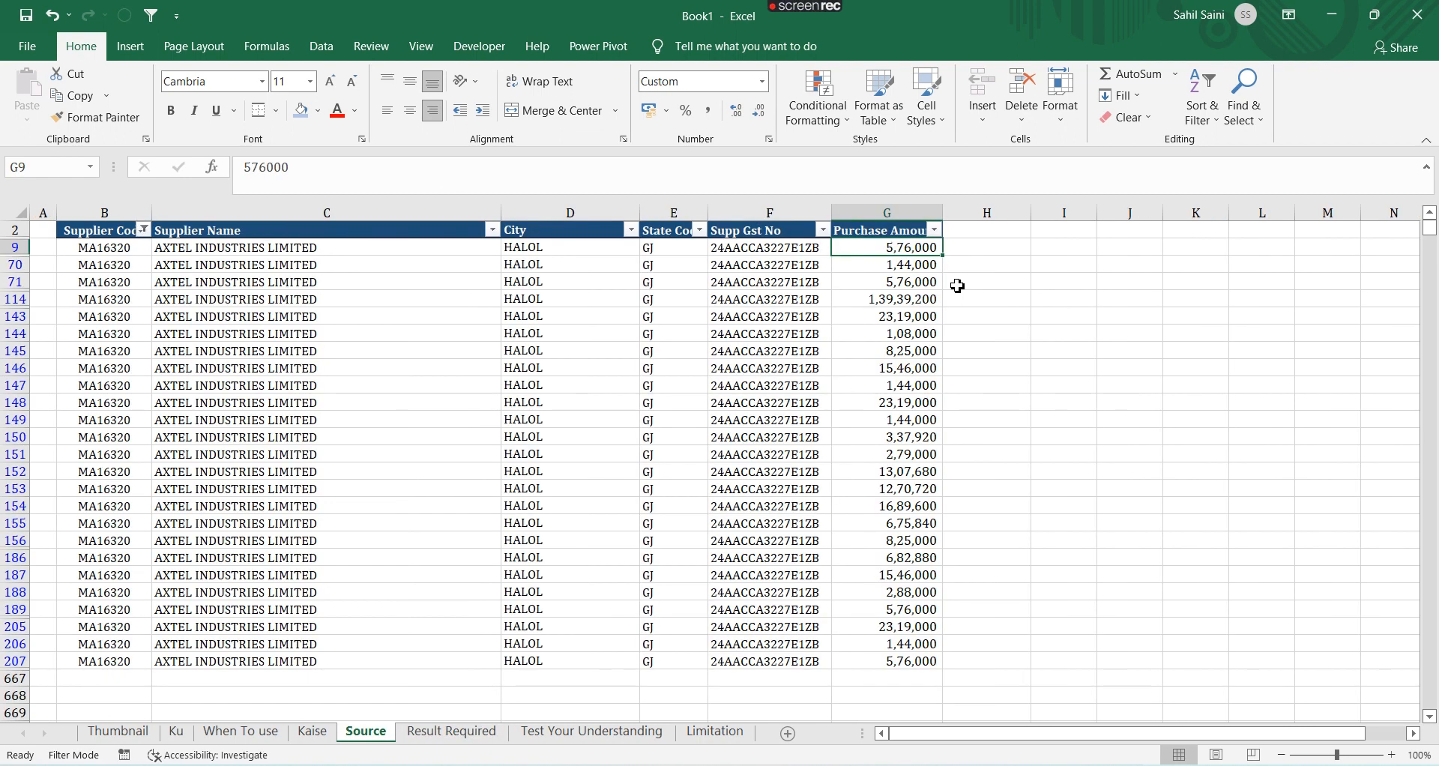
Clear the Supplier Code filter and review the first supplier rows of the Source table
{"action": "key", "text": "alt+a"}
{"action": "key", "text": "c"}
{"action": "key", "text": "ctrl+Left"}
{"action": "key", "text": "Up"}
{"action": "key", "text": "Up"}
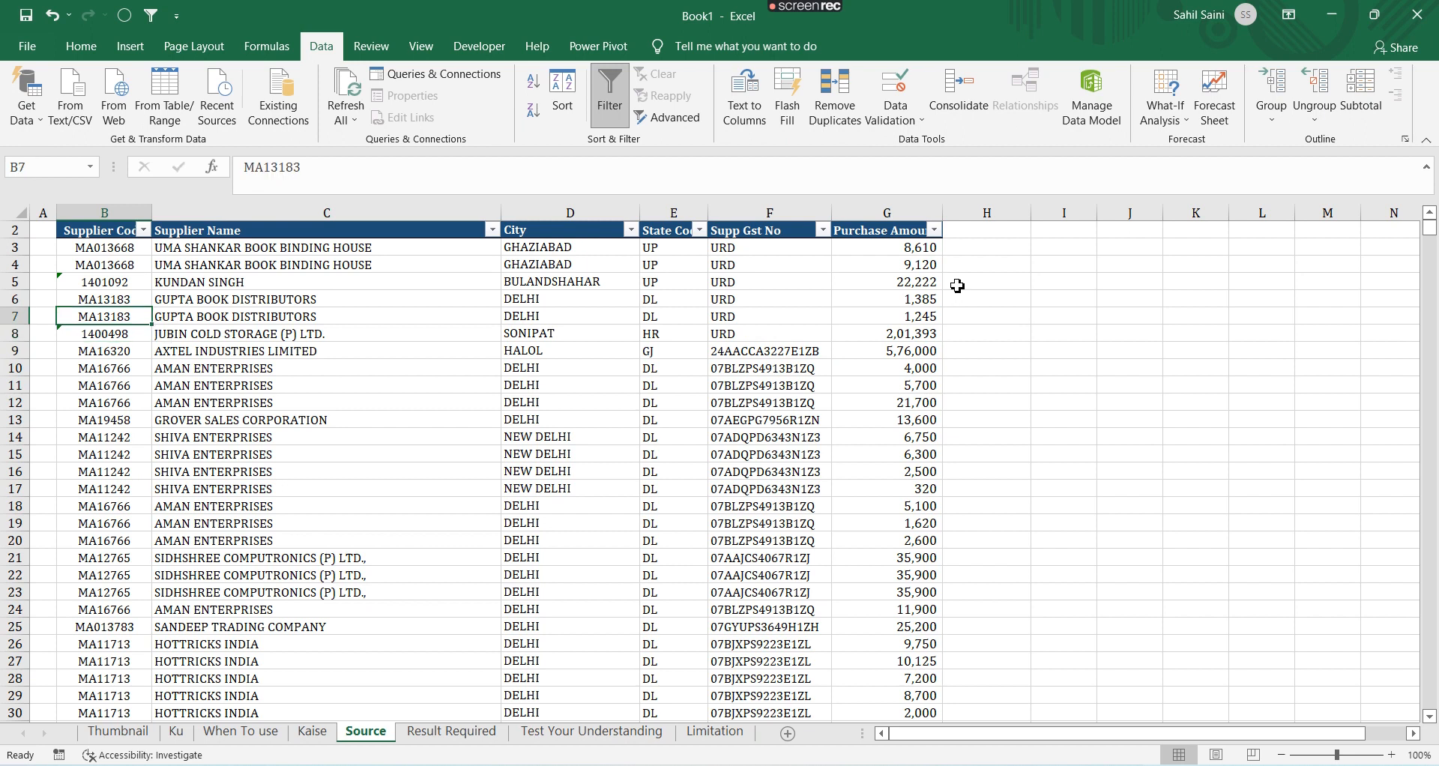
{"action": "key", "text": "Up"}
{"action": "key", "text": "Up"}
{"action": "key", "text": "Up"}
{"action": "key", "text": "Up"}
{"action": "key", "text": "Down"}
{"action": "key", "text": "Down"}
{"action": "key", "text": "Down"}
{"action": "key", "text": "Down"}
{"action": "key", "text": "Down"}
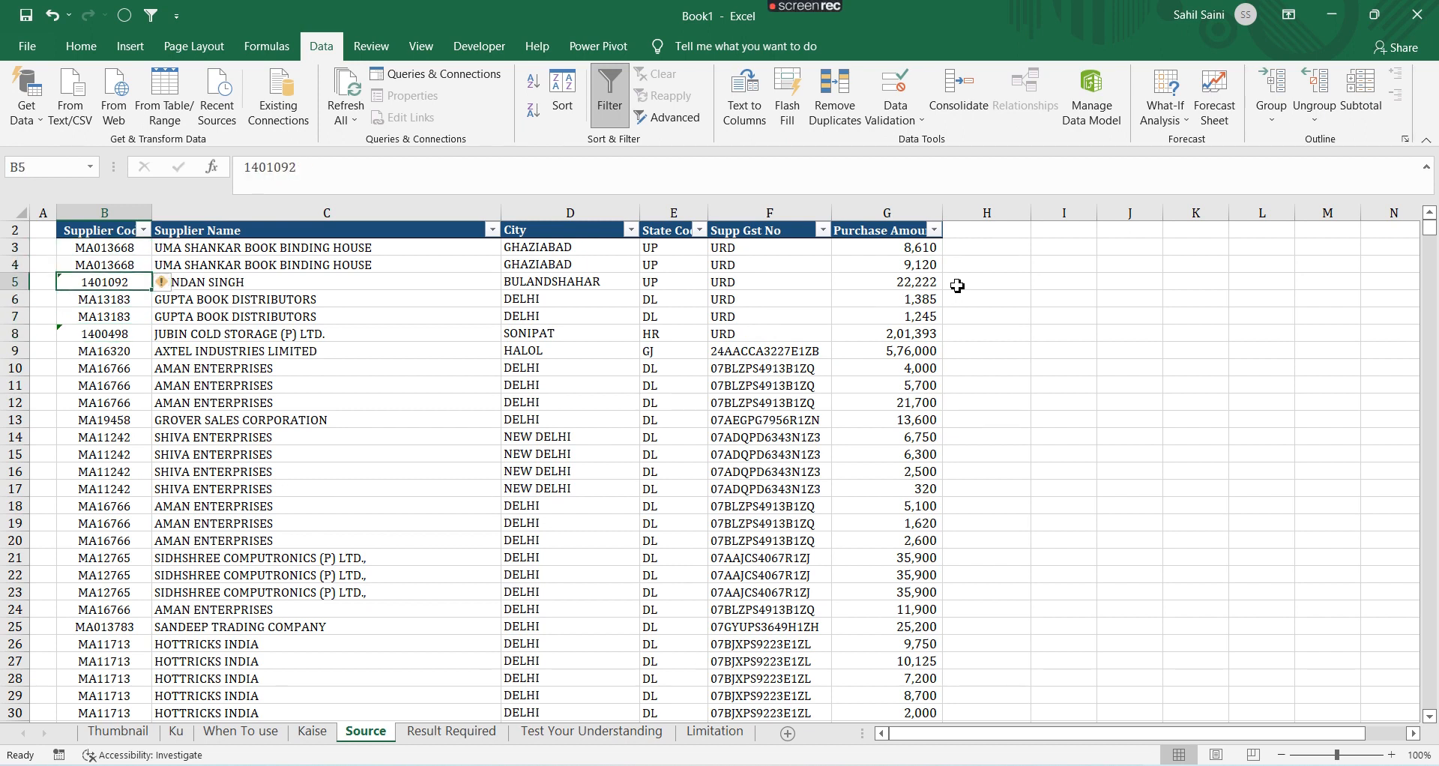
{"action": "key", "text": "Down"}
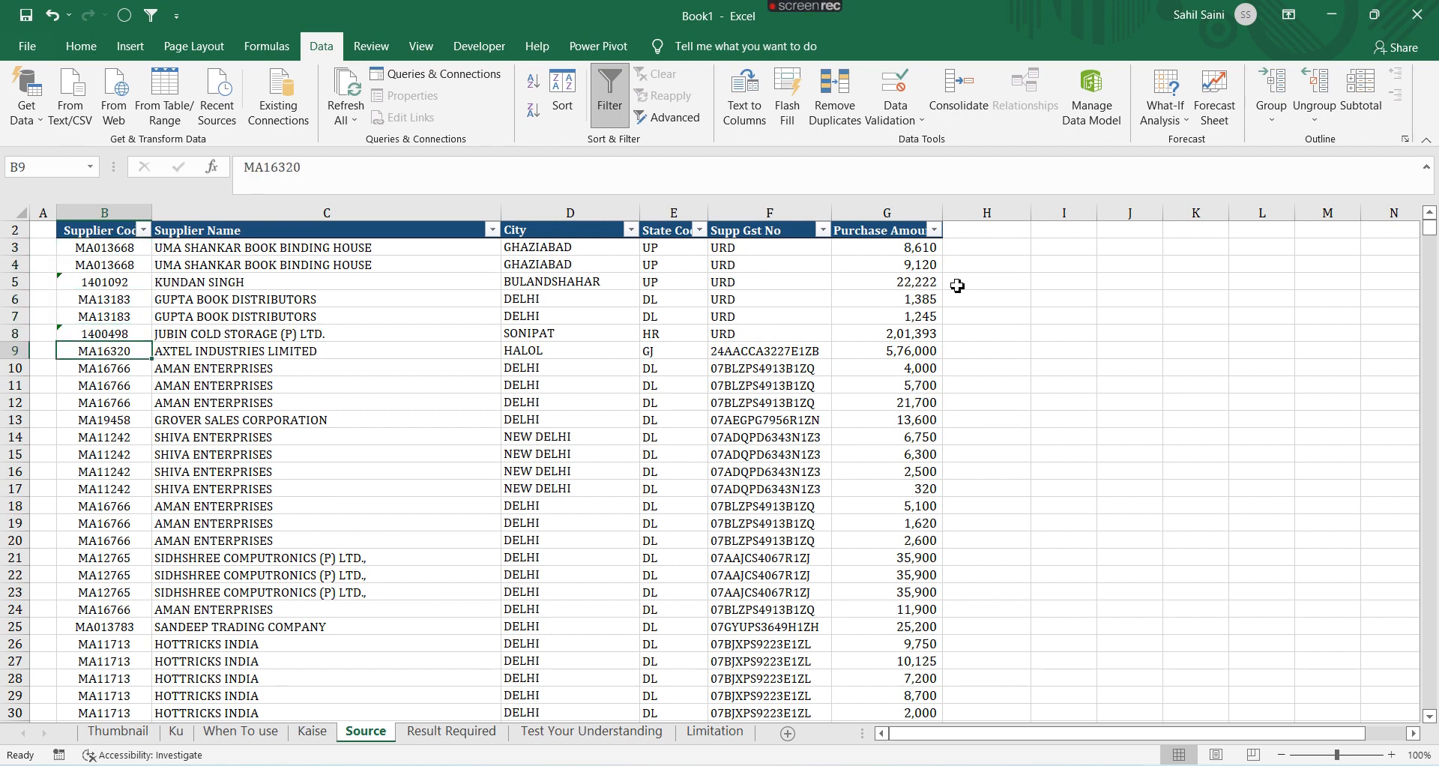
{"action": "key", "text": "Right"}
{"action": "key", "text": "Right"}
{"action": "key", "text": "Right"}
{"action": "key", "text": "Right"}
{"action": "key", "text": "Right"}
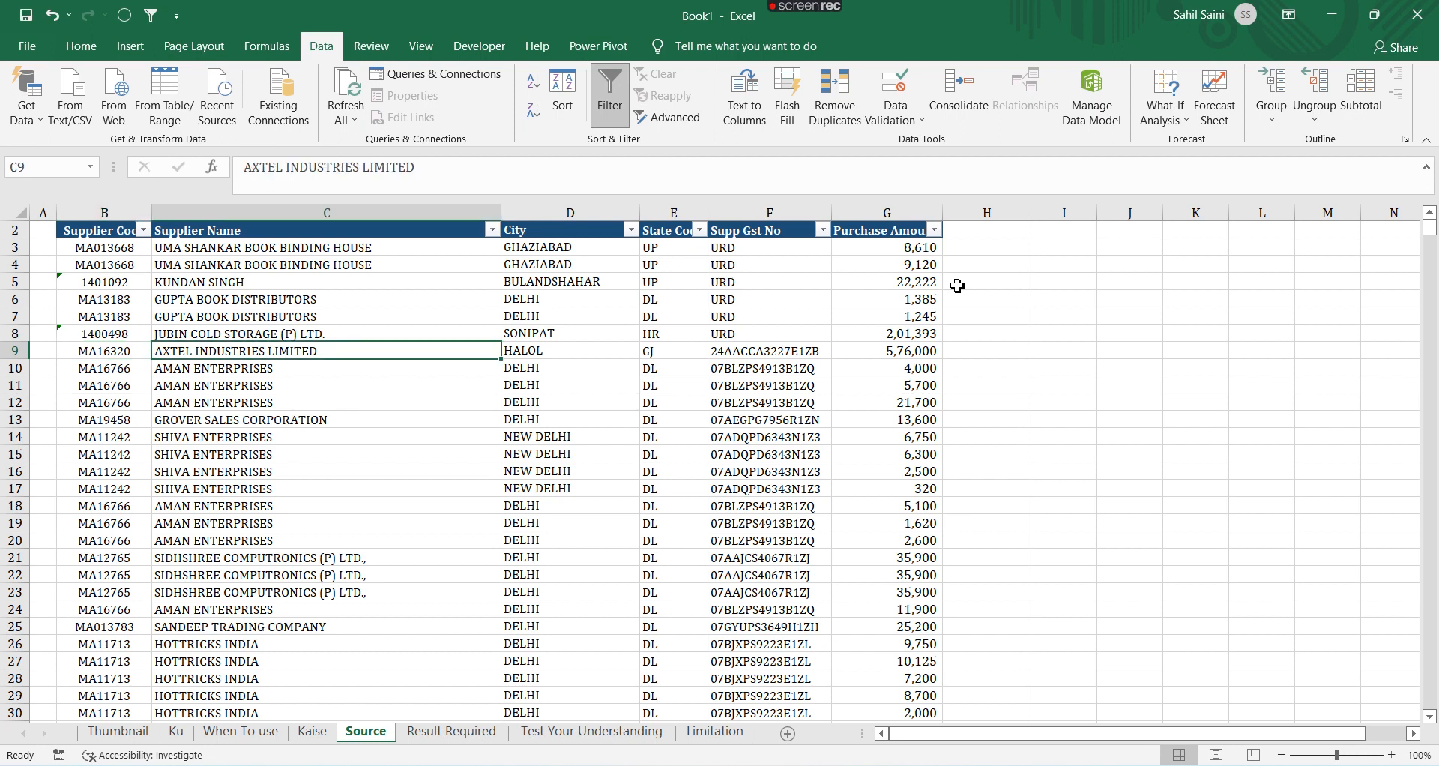